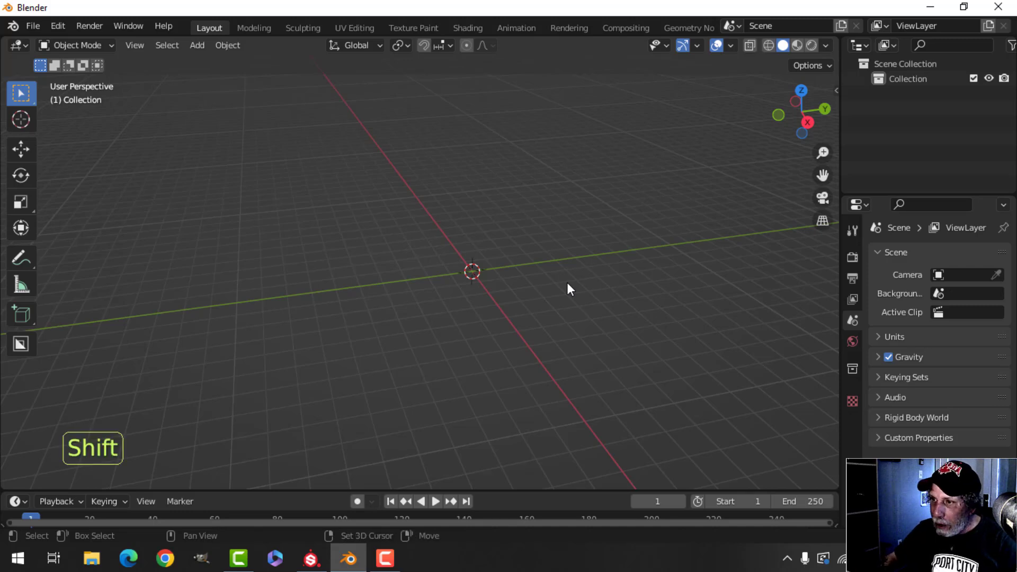
Step: Add a mesh circle at the origin with 32 vertices and a 1 m radius
key("shift+a")
mouse_move(531, 121)
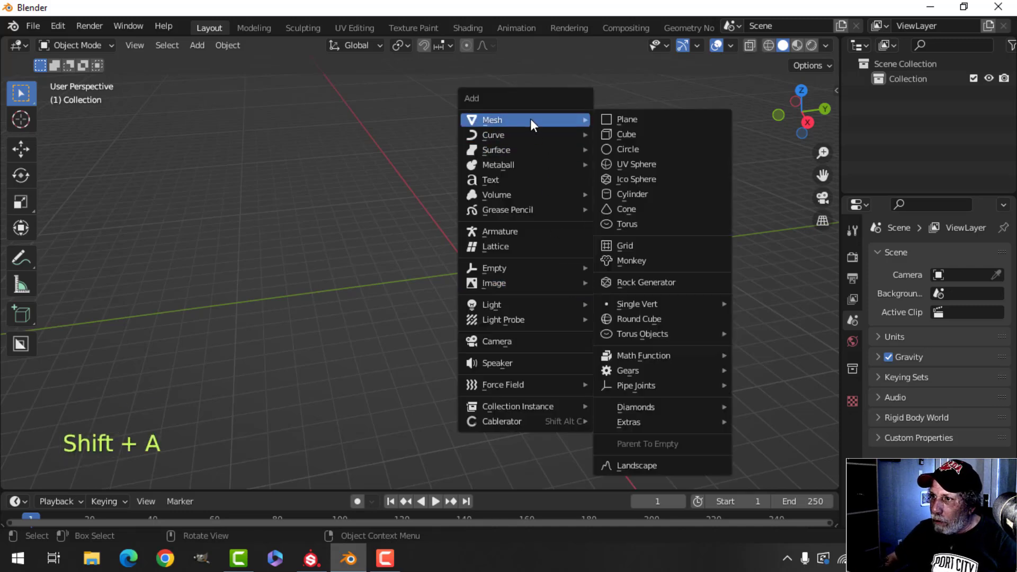
left_click(643, 149)
left_click(93, 479)
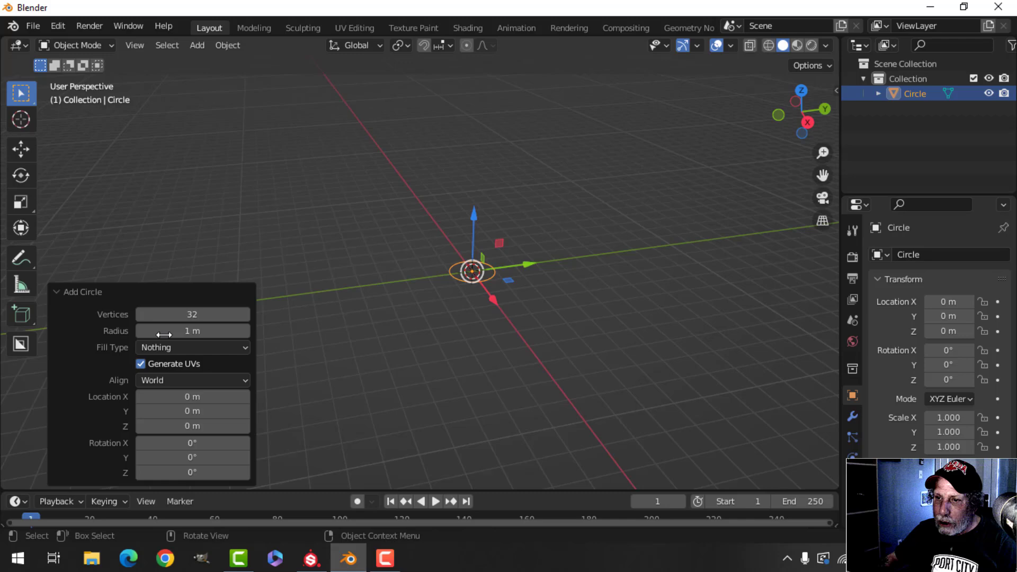
left_click(198, 292)
Step: In Edit Mode, extrude the circle straight up along Z by about 2.4 m to form an open cylinder body
middle_click_drag(561, 283, 531, 283, "shift")
scroll(531, 280, "up", 3)
key("Tab")
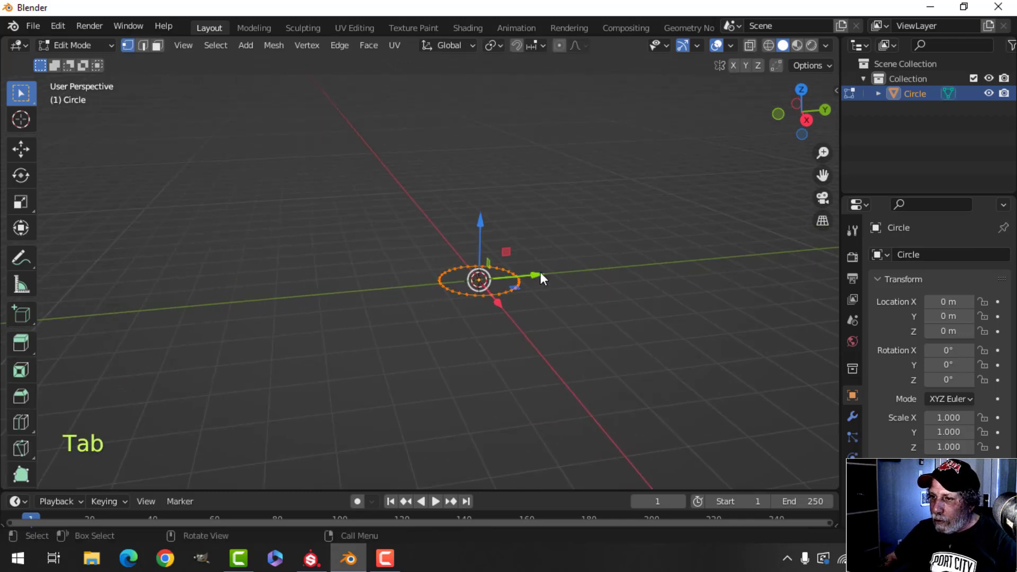
key("KP_1")
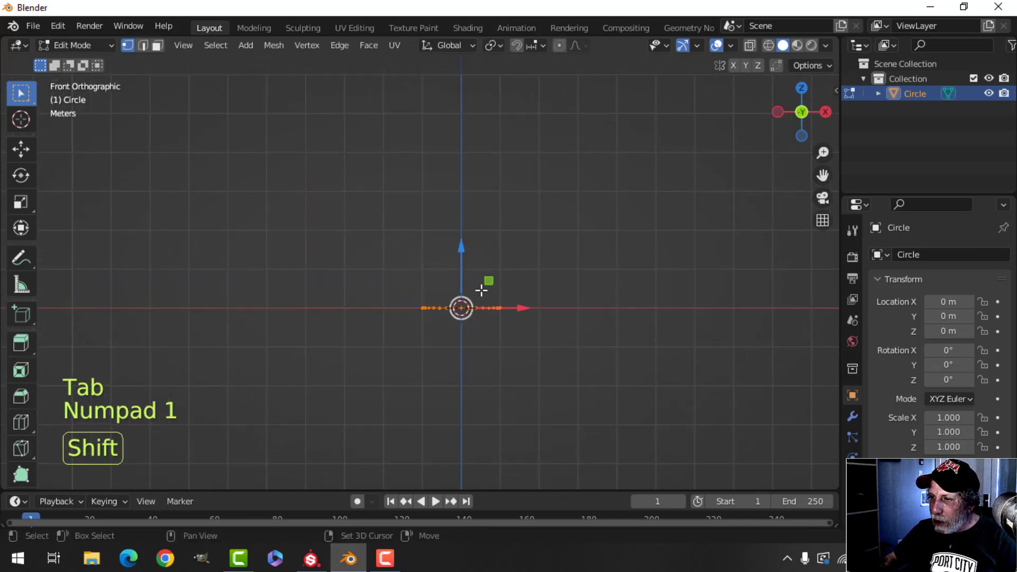
key("e")
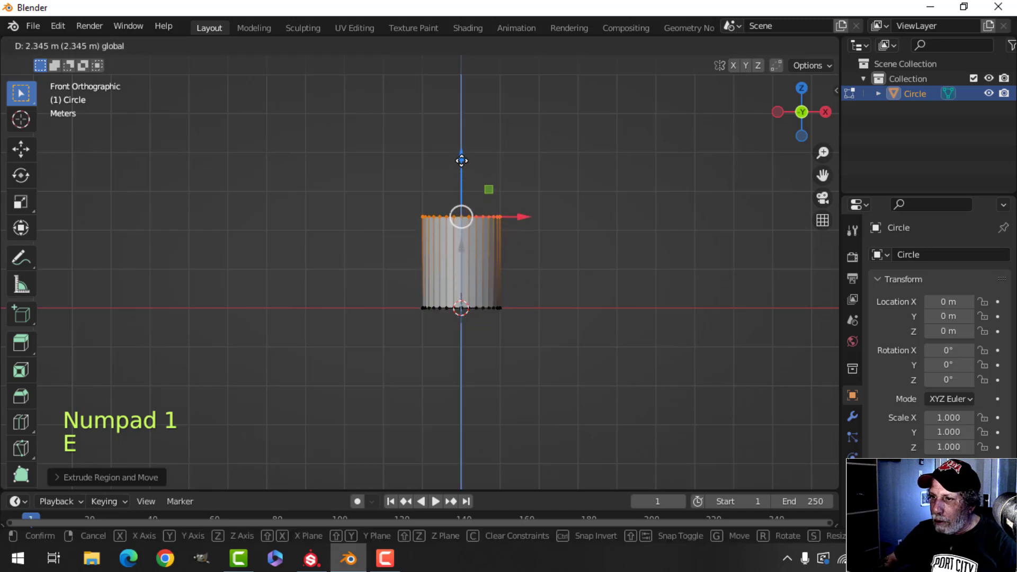
left_click(462, 160)
scroll(528, 245, "up", 3)
middle_click_drag(529, 245, 504, 262, "shift")
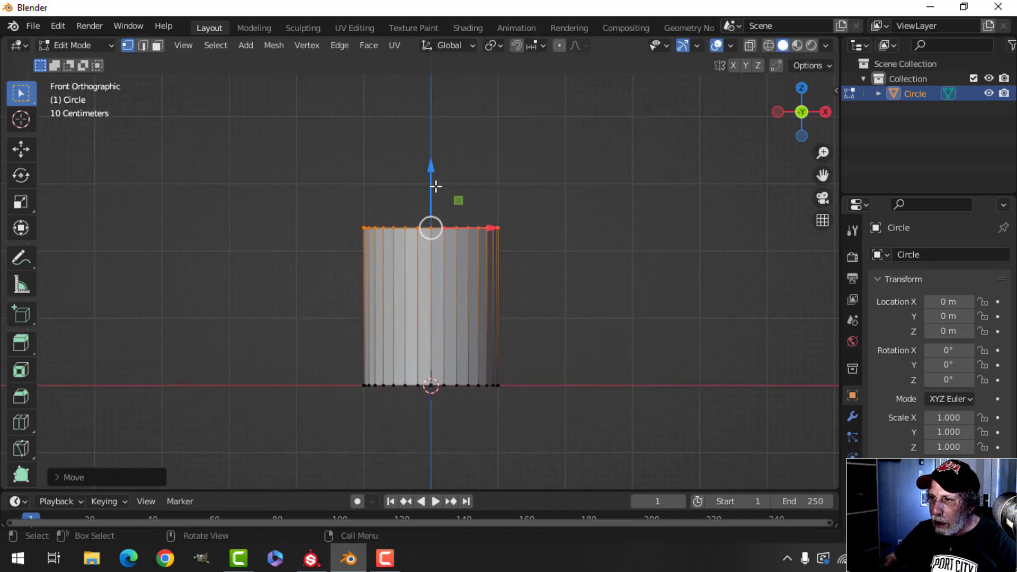
left_click_drag(435, 186, 432, 183)
Step: Extrude the cylinder's top ring, scale it slightly outward, and extrude it upward to form a wider collar
key("e")
right_click(557, 236)
middle_click_drag(587, 224, 499, 289, "shift")
key("s")
left_click(567, 241)
key("e")
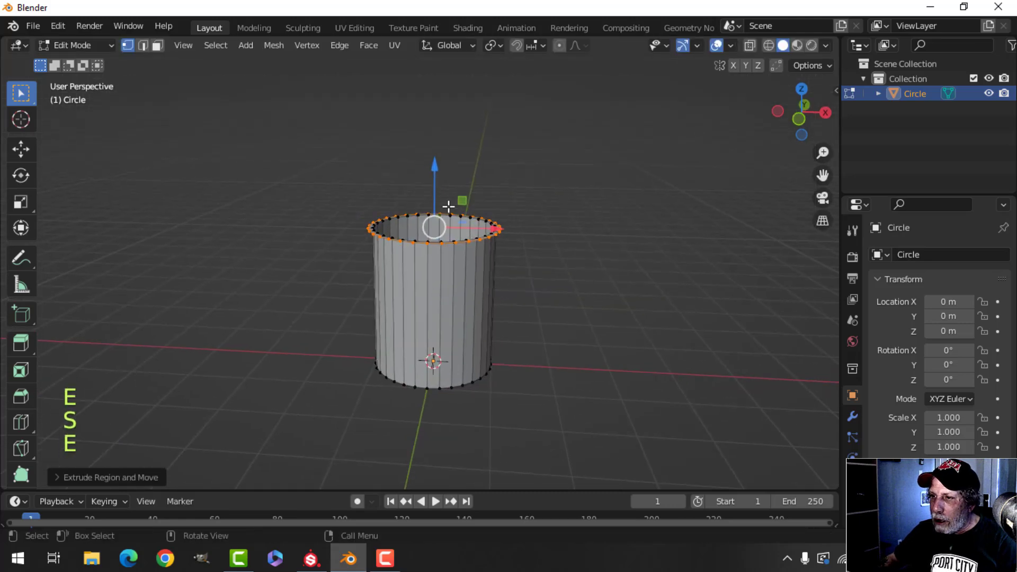
left_click(442, 142)
Step: Extrude the collar's top ring outward at a scale of about 1.11 and raise it into a short rim
middle_click_drag(443, 142, 607, 224)
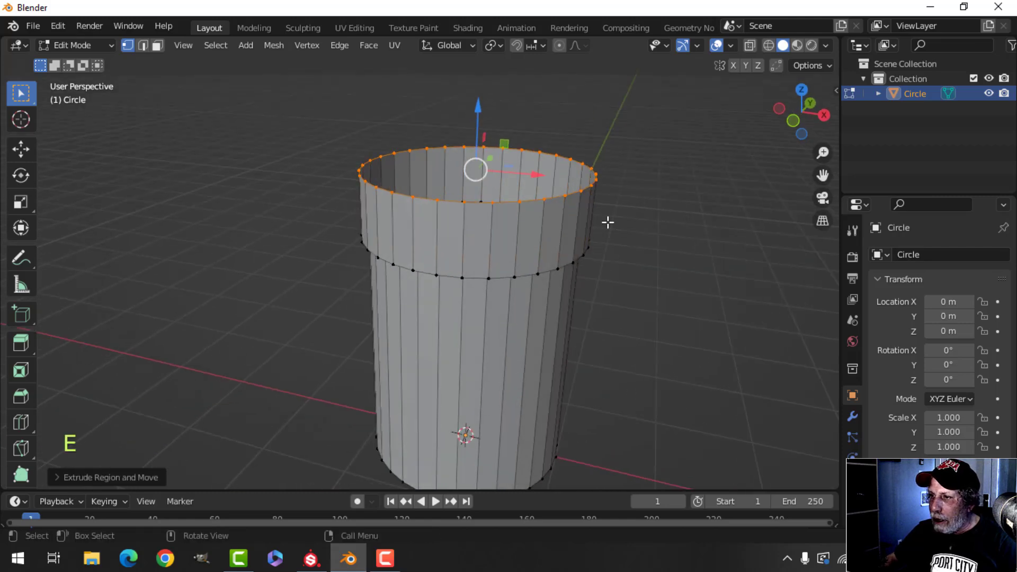
key("s")
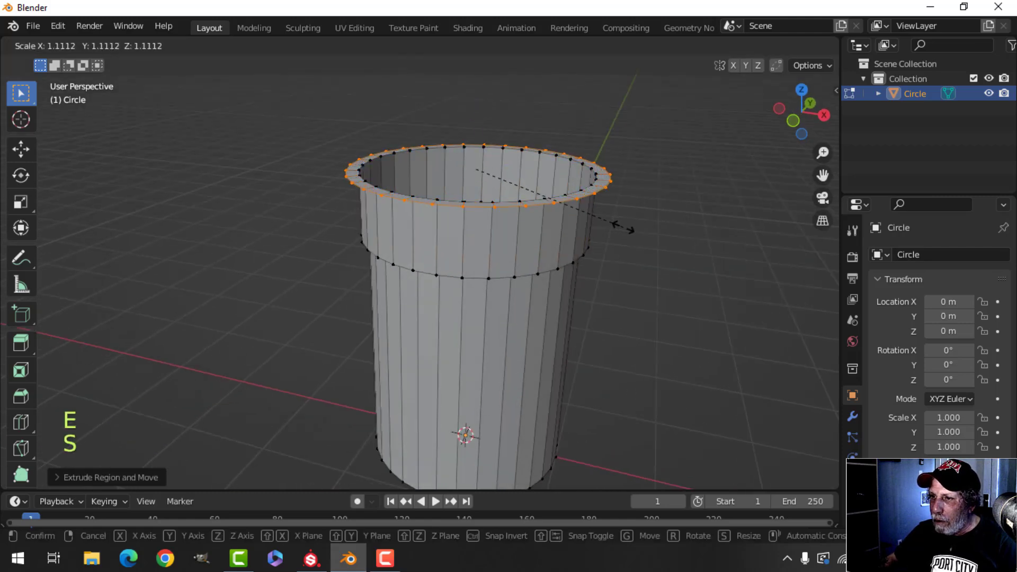
left_click(620, 227)
middle_click_drag(620, 226, 566, 246, "shift")
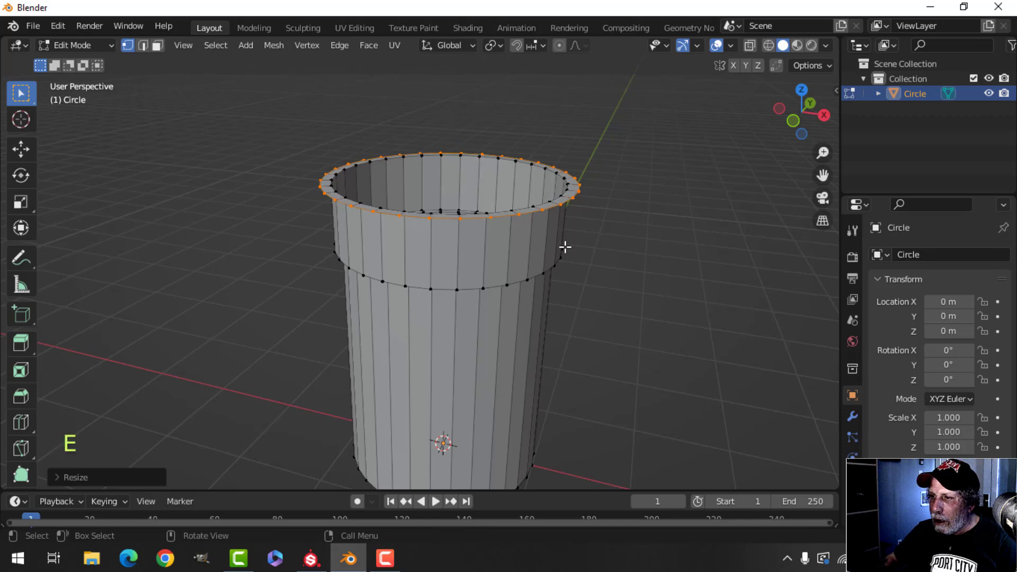
left_click_drag(460, 119, 450, 139)
key("Tab")
Step: Add a horizontal loop cut around the cylinder body and slide it up to just below the collar
middle_click_drag(581, 220, 445, 307)
scroll(456, 329, "up", 3)
scroll(460, 343, "down", 2)
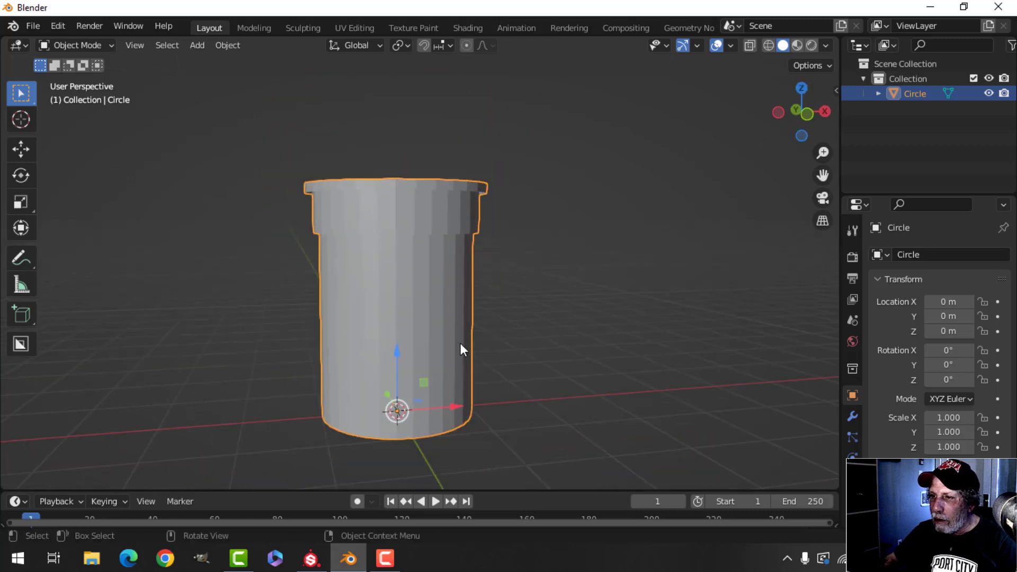
middle_click_drag(460, 343, 460, 317)
key("Tab")
key("alt+a")
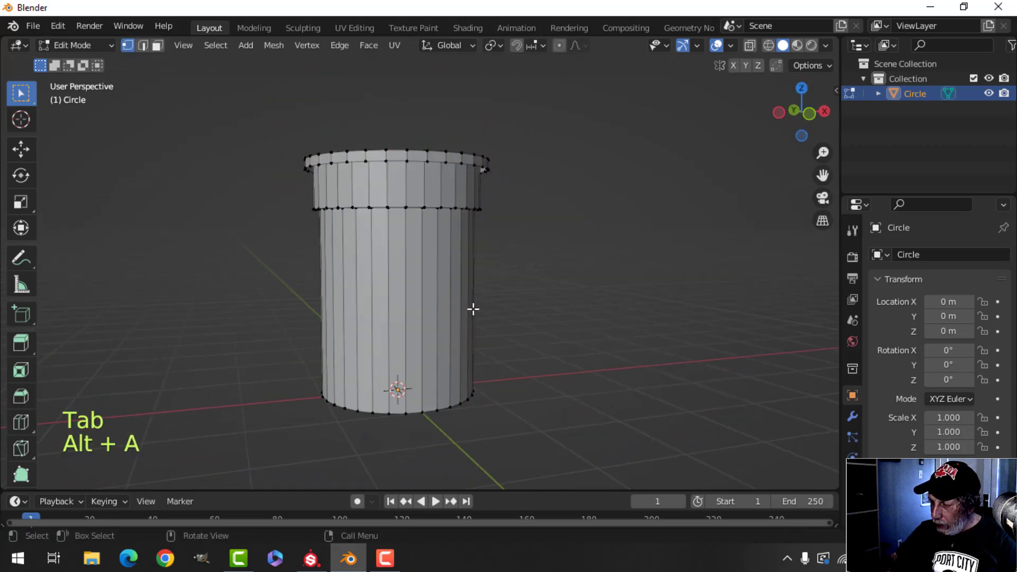
key("KP_1")
key("ctrl+r")
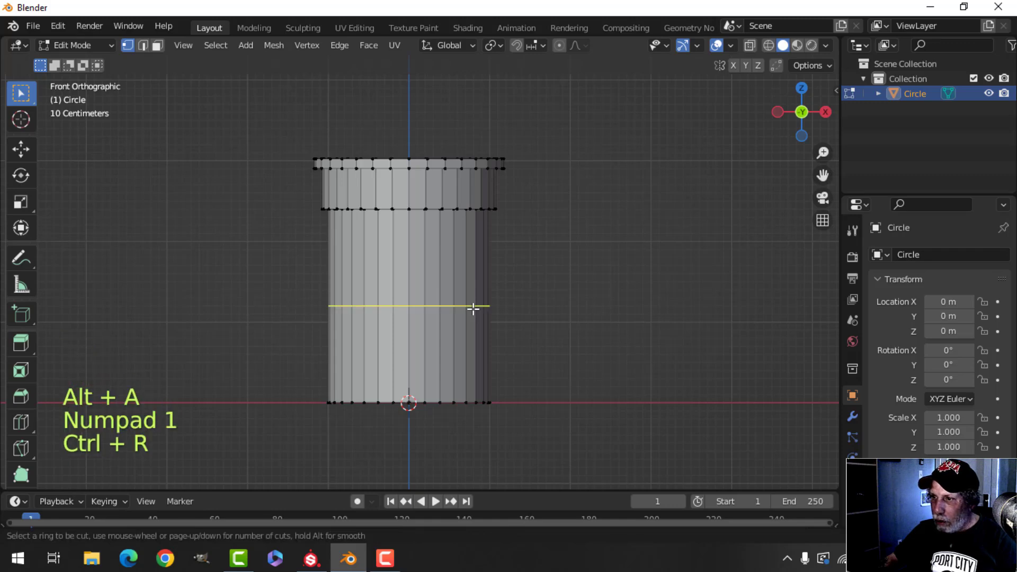
left_click(472, 307)
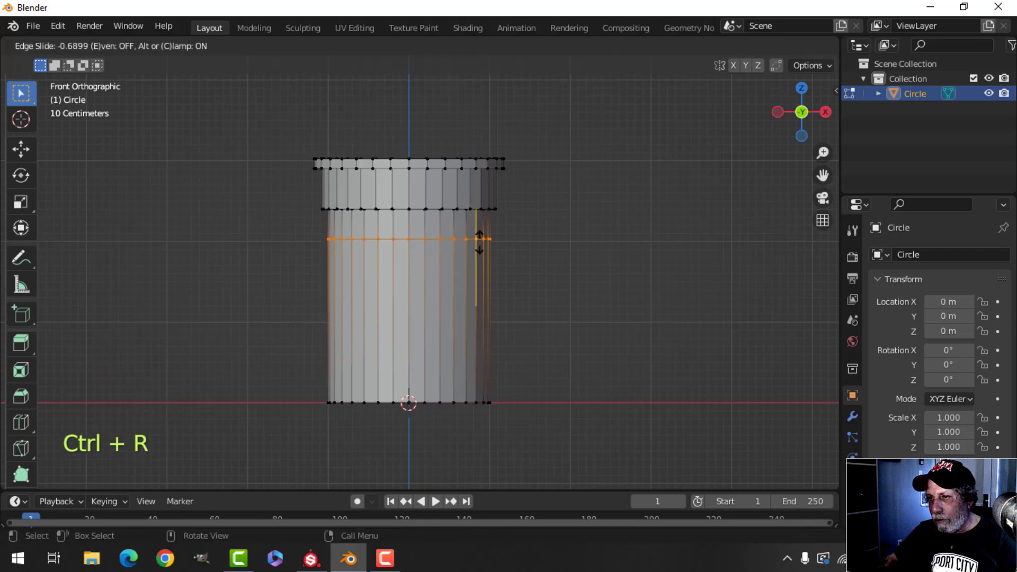
left_click(479, 241)
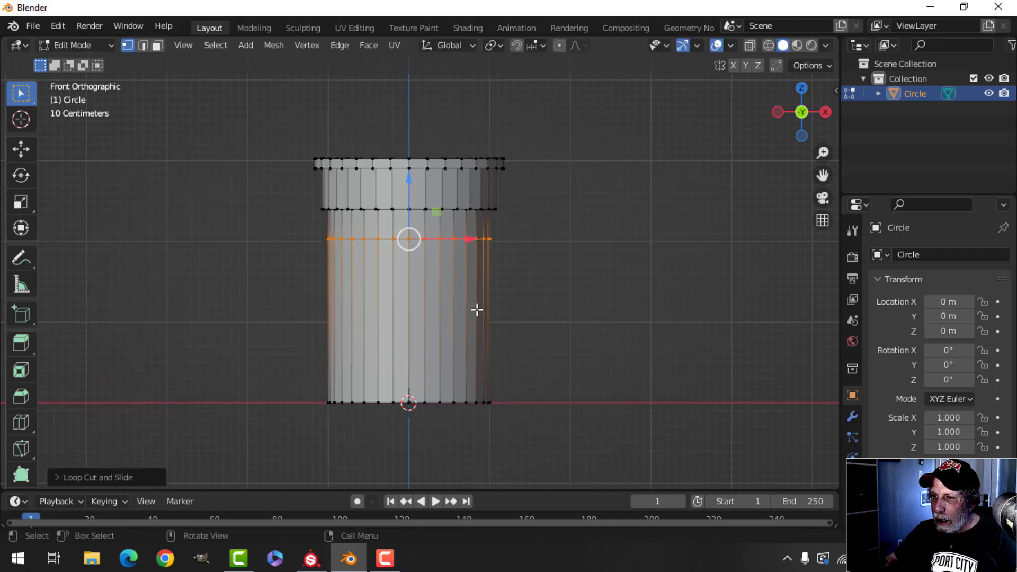
Step: In face mode, select the four central faces on the front of the body below the loop cut
key("alt+a")
middle_click_drag(477, 309, 484, 302, "shift")
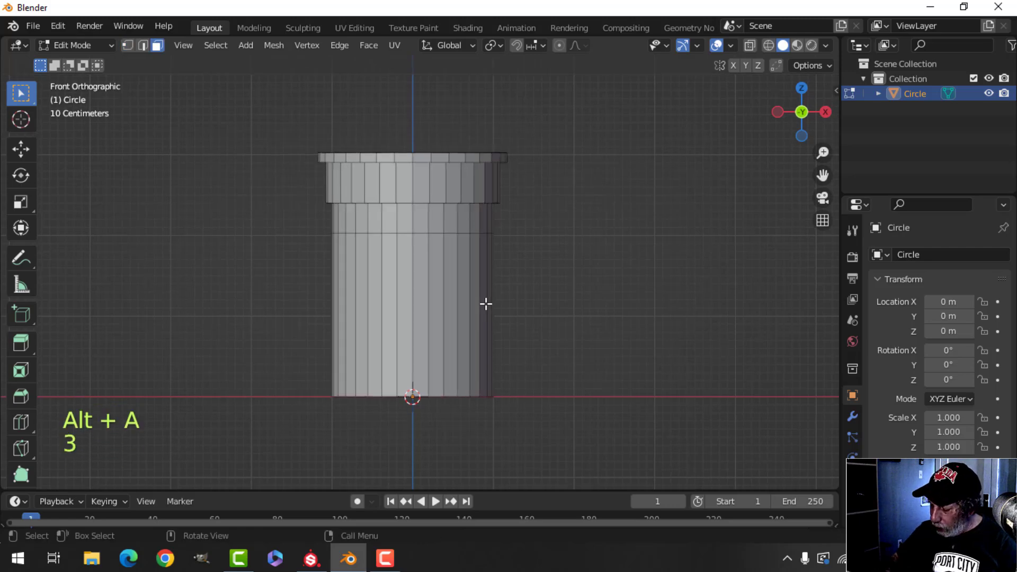
key("KP_1")
key("c")
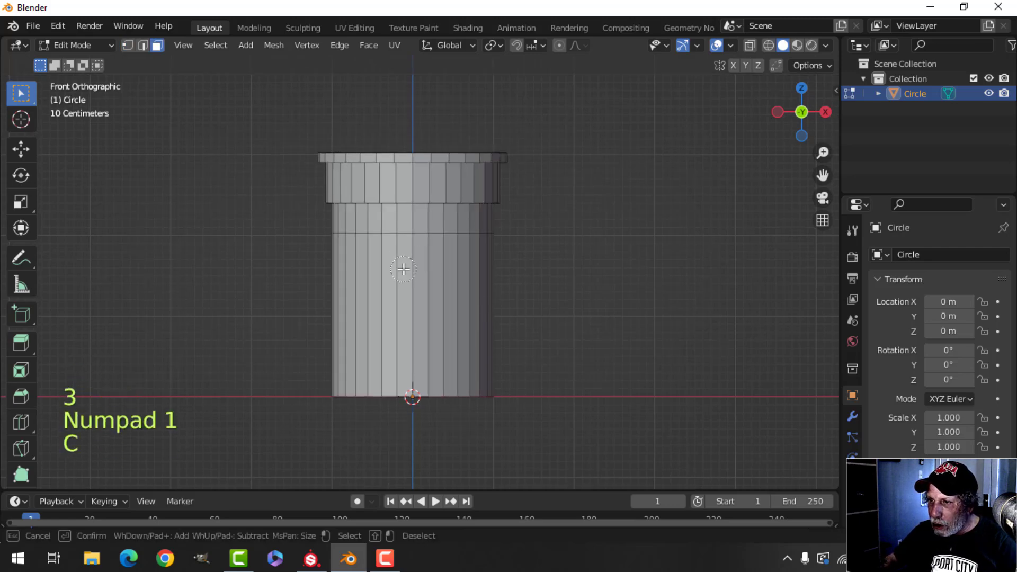
right_click(403, 269)
scroll(408, 265, "up", 2)
key("c")
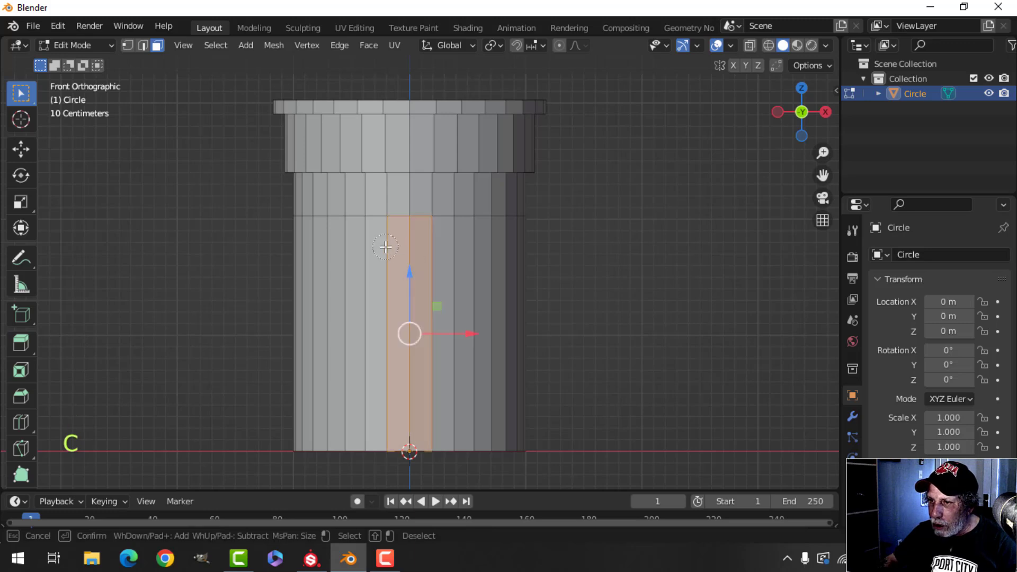
key("Escape")
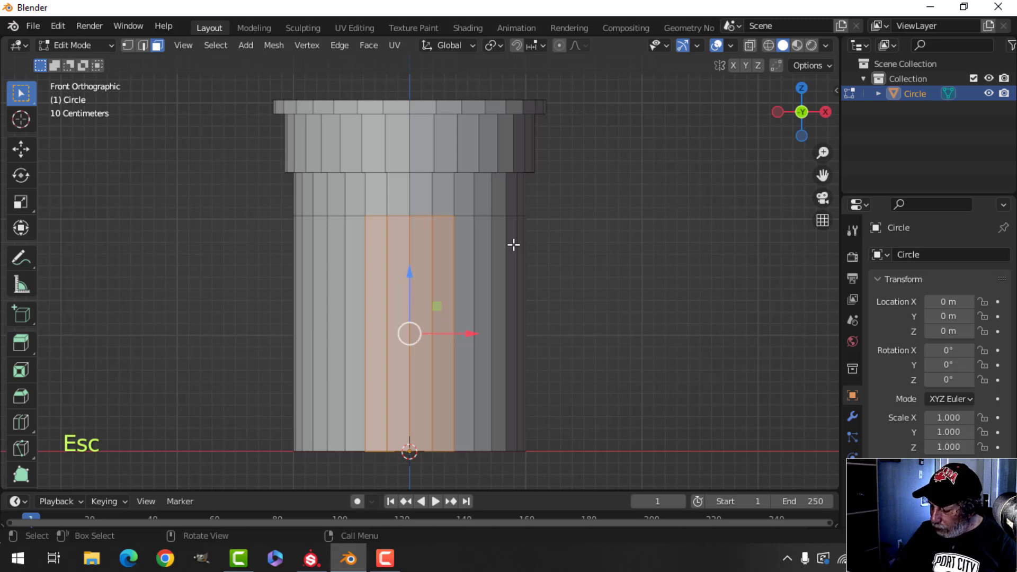
Step: Extend the selection with the four central lower faces on the back, right and left sides of the body
key("ctrl+KP_1")
key("c")
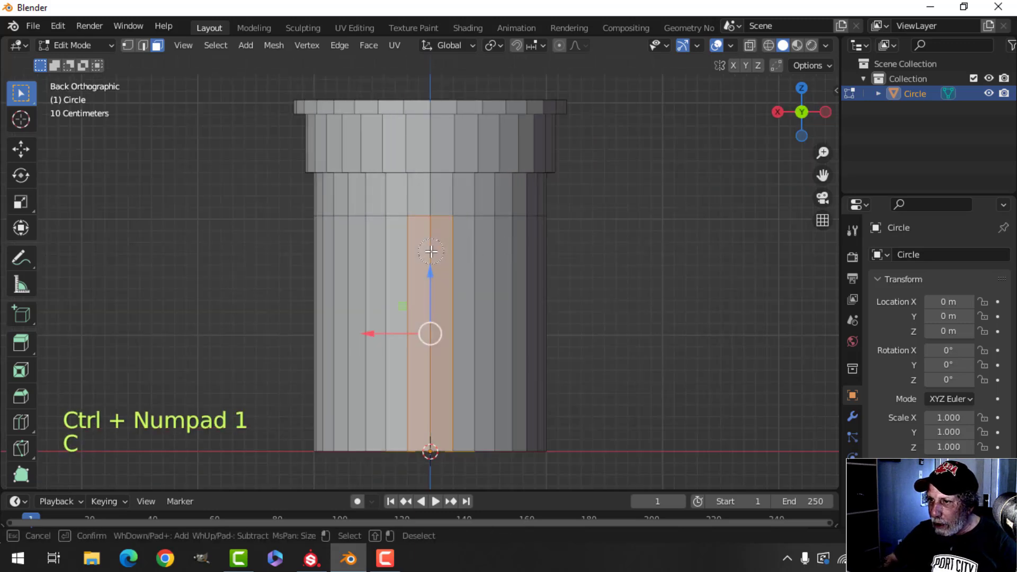
left_click_drag(415, 250, 446, 246)
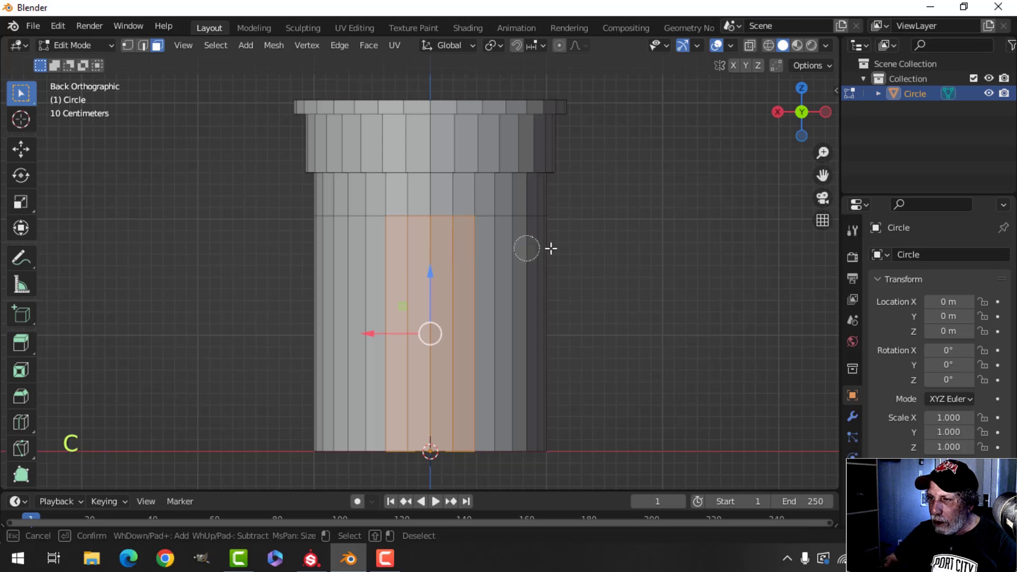
key("Escape")
key("KP_3")
key("c")
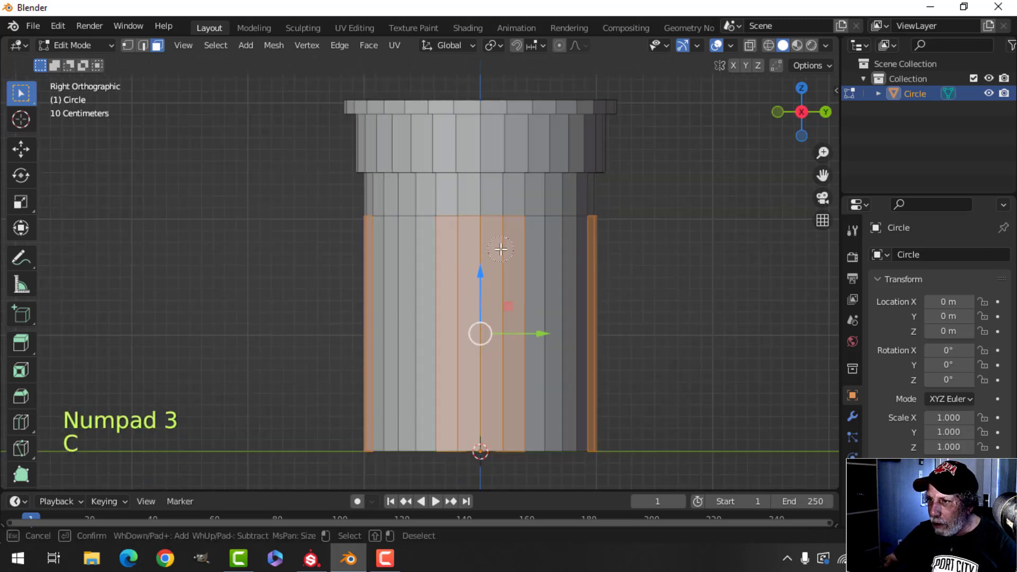
key("Escape")
key("ctrl+KP_3")
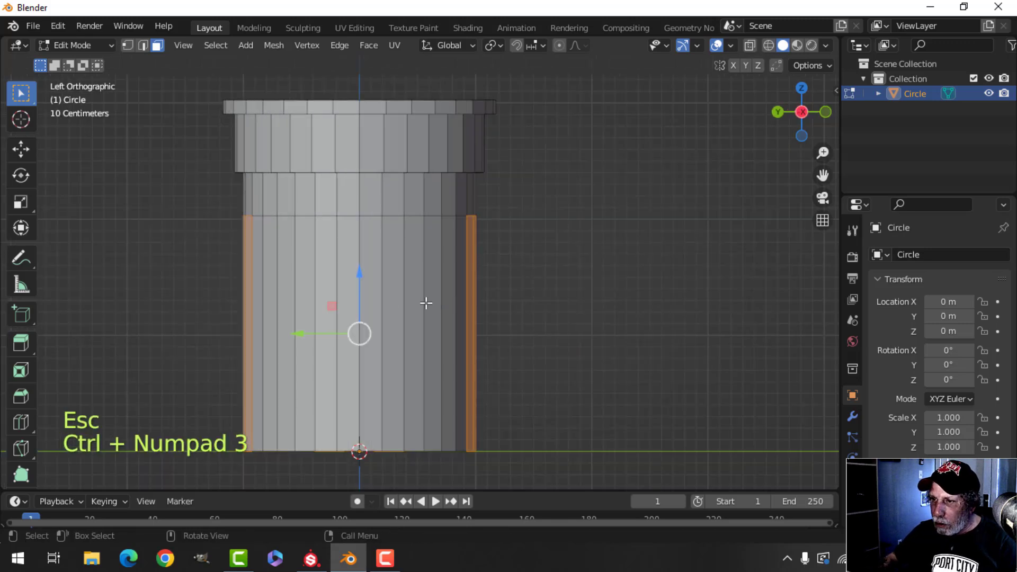
key("c")
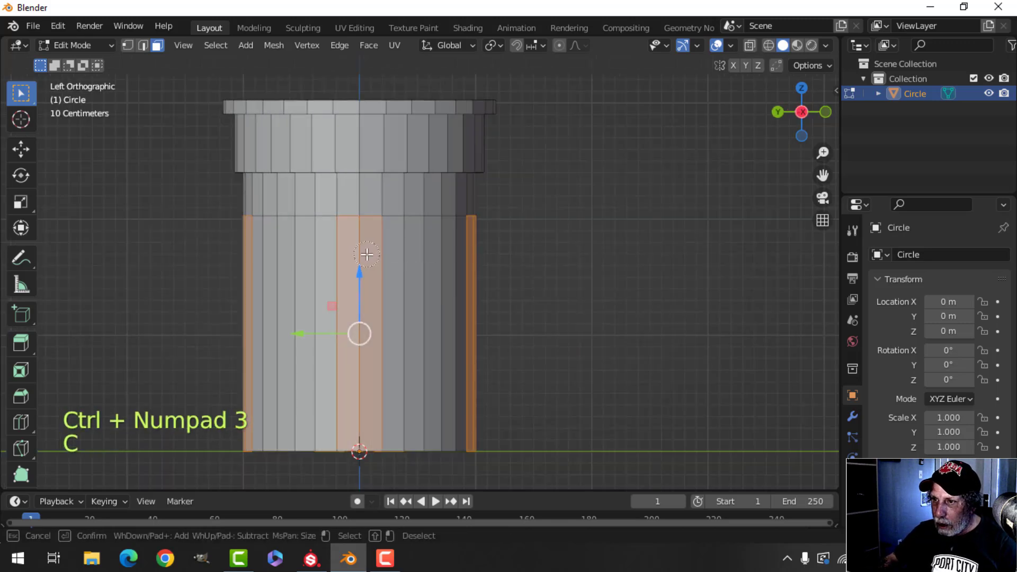
left_click_drag(348, 257, 371, 253)
key("Escape")
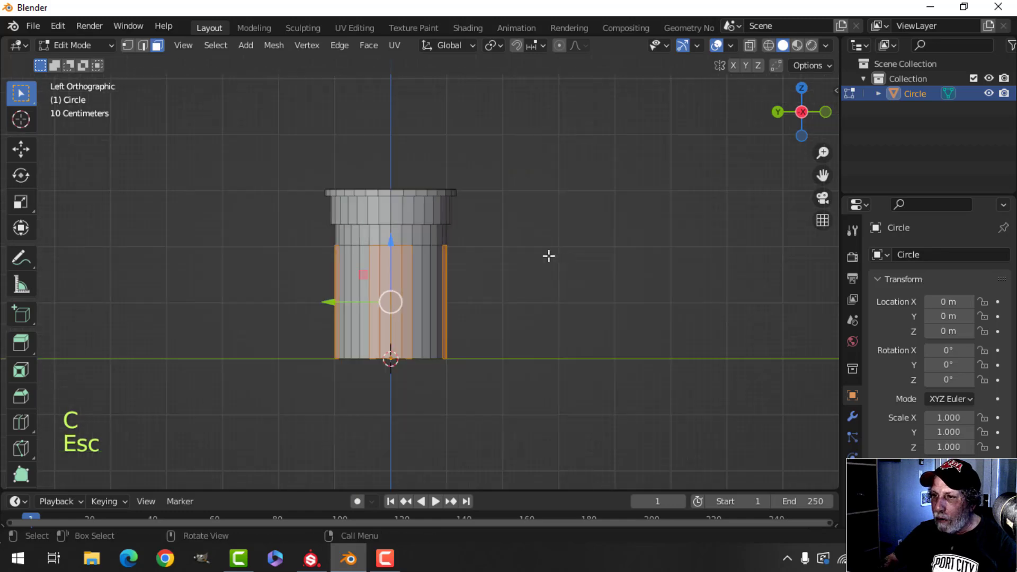
Step: Inset the four selected face groups slightly to create a thin border around each panel
mouse_move(547, 255)
middle_mouse_down()
mouse_move(370, 288)
mouse_move(481, 282)
middle_mouse_up()
scroll(480, 283, "up", 2)
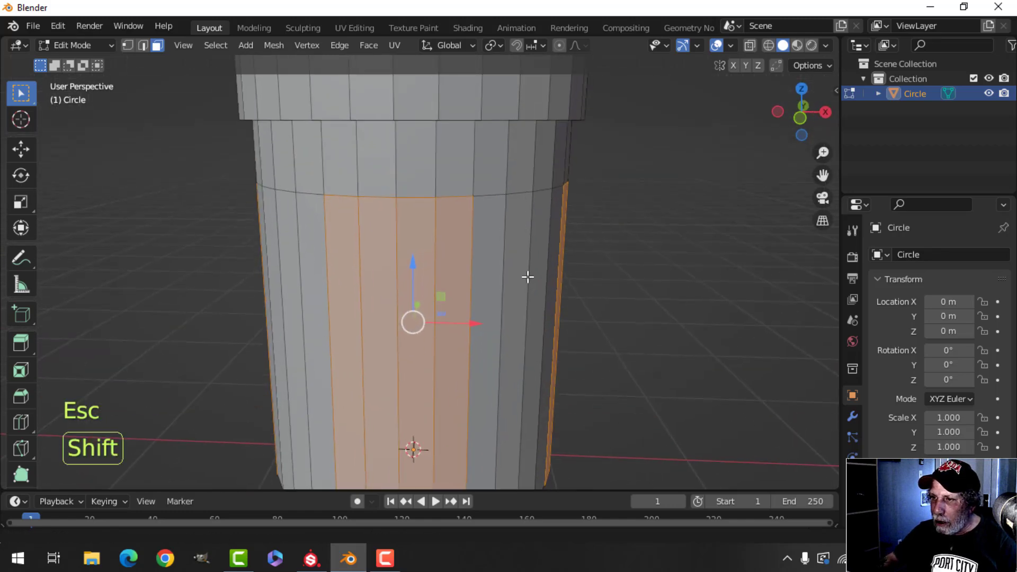
key("i")
key("shift")
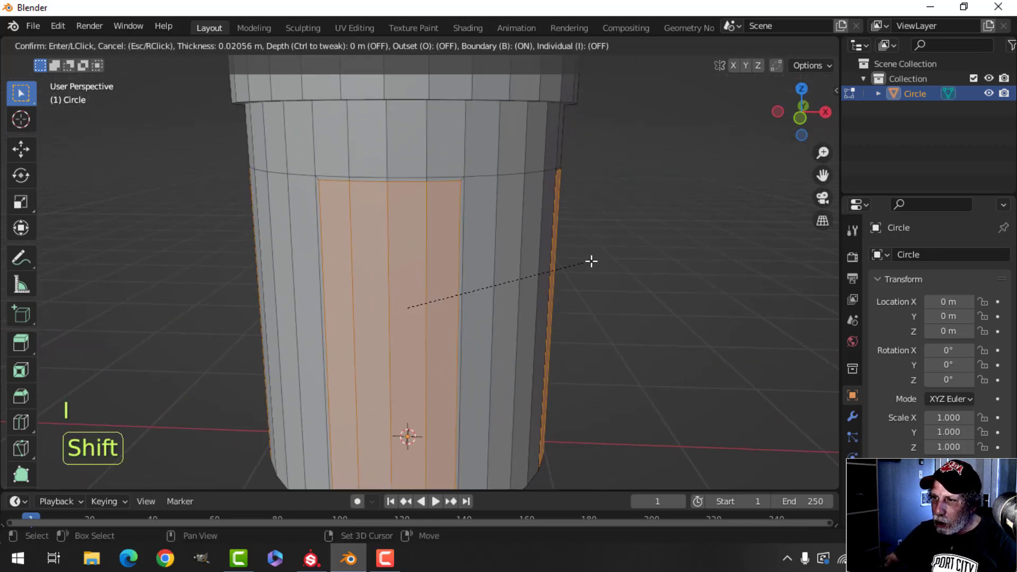
left_click(566, 266)
scroll(538, 270, "down", 3)
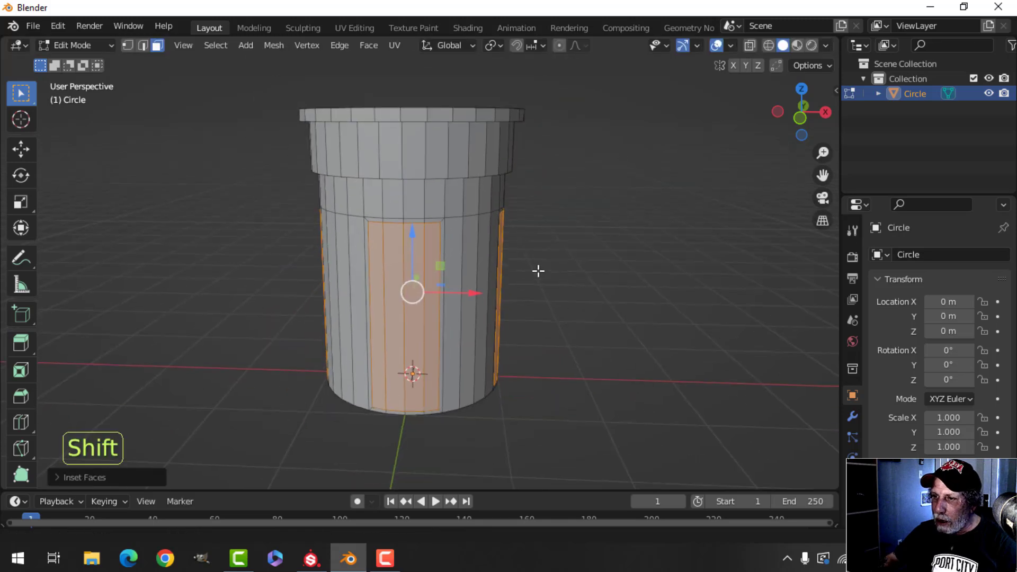
Step: Extrude the inset panels and shrink them about 0.07 m along their normals so they are recessed into the body
key("alt+s")
key("shift")
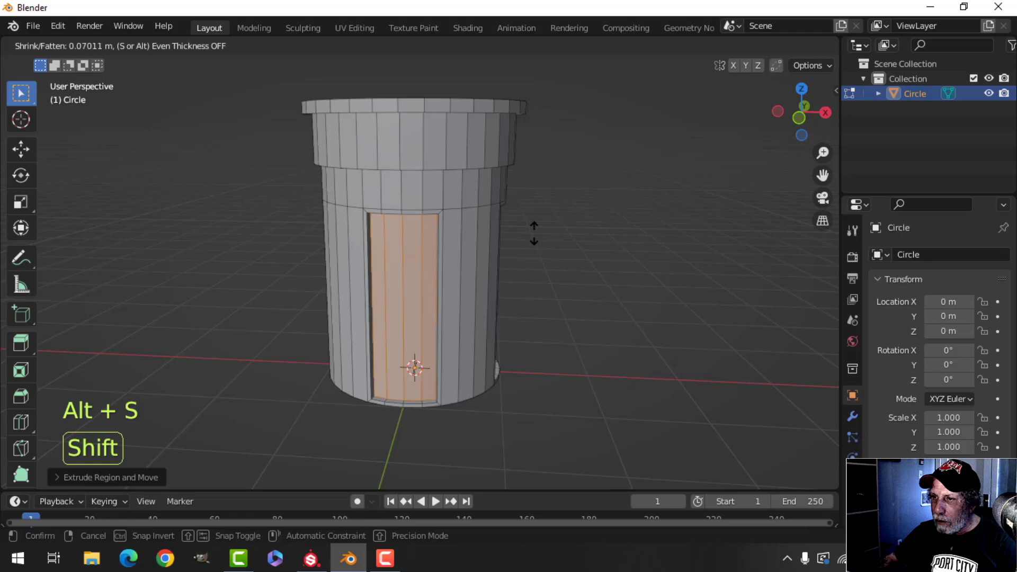
left_click(534, 233)
scroll(519, 171, "up", 3)
Step: In front wireframe view, box-select the thin faces along the bottom edge of the recessed panels and delete them
key("alt+a")
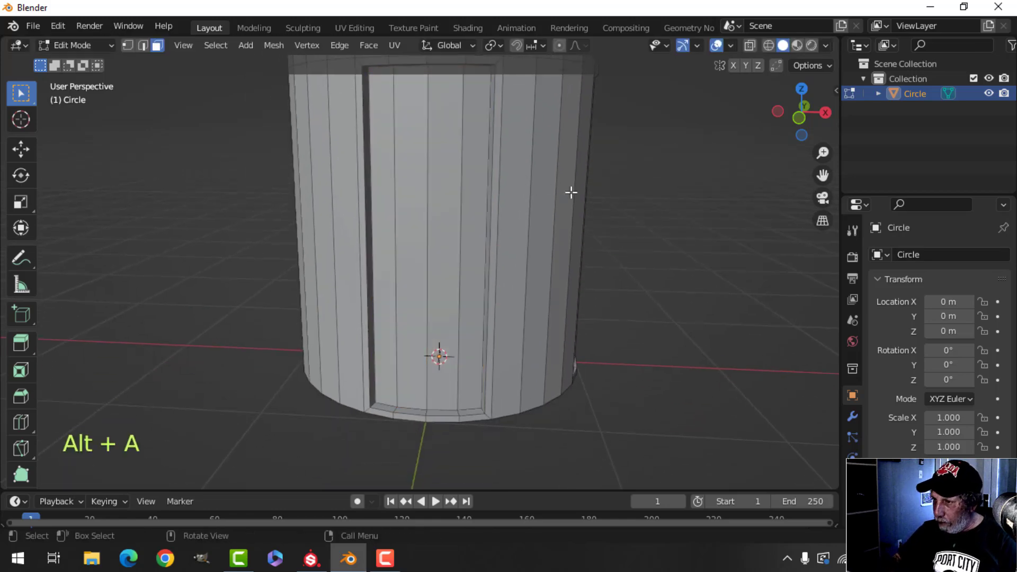
key("KP_1")
key("z")
left_click(436, 209)
scroll(534, 255, "down", 2)
key("shift")
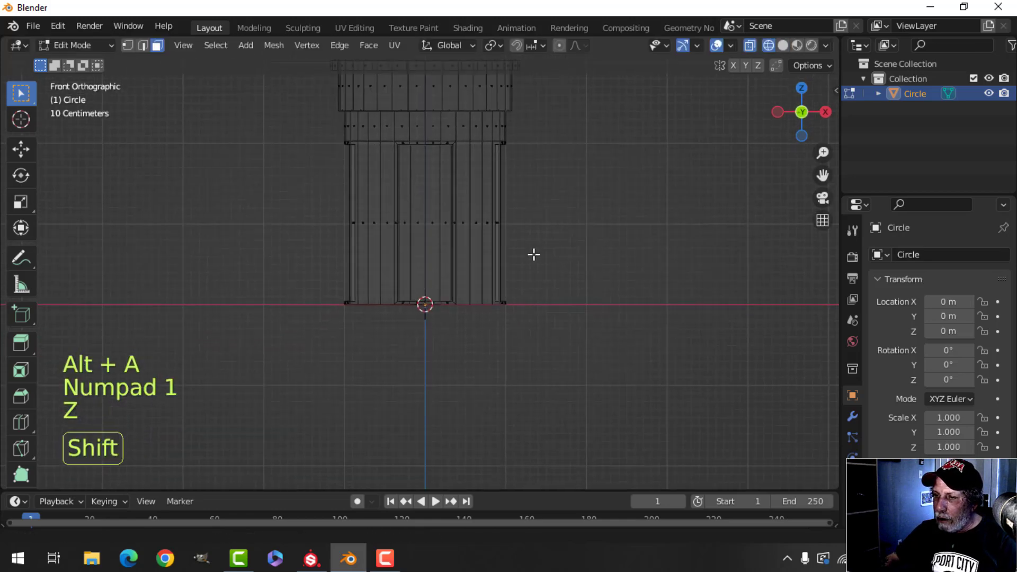
key("b")
left_click_drag(612, 363, 320, 304)
scroll(390, 263, "up", 4)
key("shift")
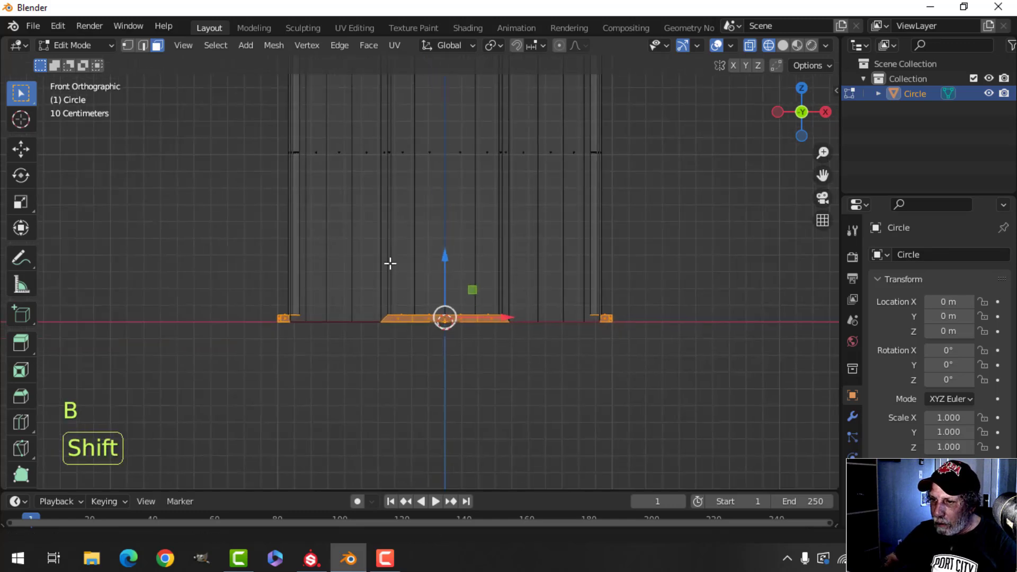
scroll(390, 263, "down", 3, "shift")
key("x")
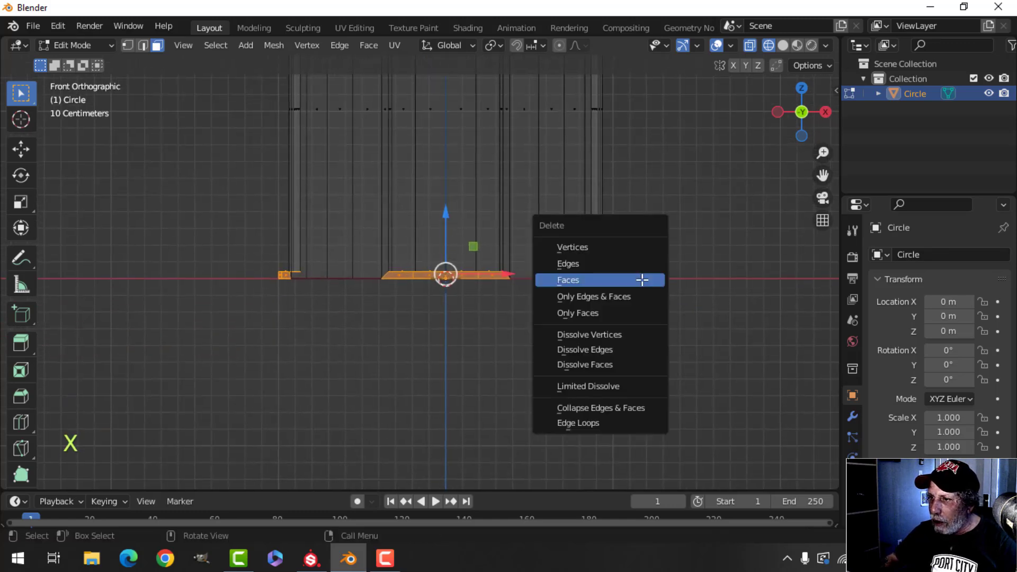
left_click(643, 281)
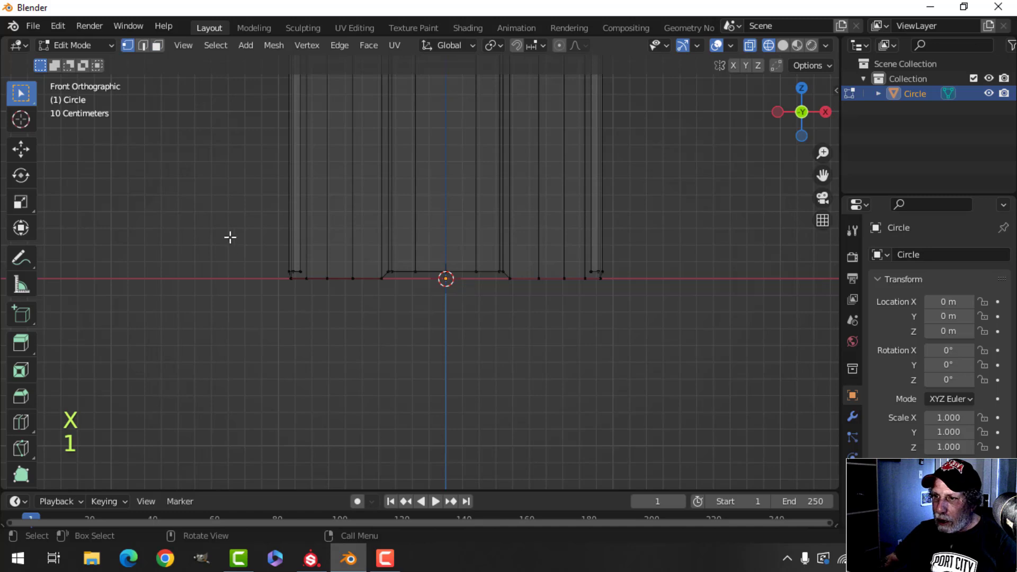
Step: Select the vertices along the body's bottom edge and flatten them by scaling to 0 along Z
key("b")
left_click_drag(206, 211, 669, 325)
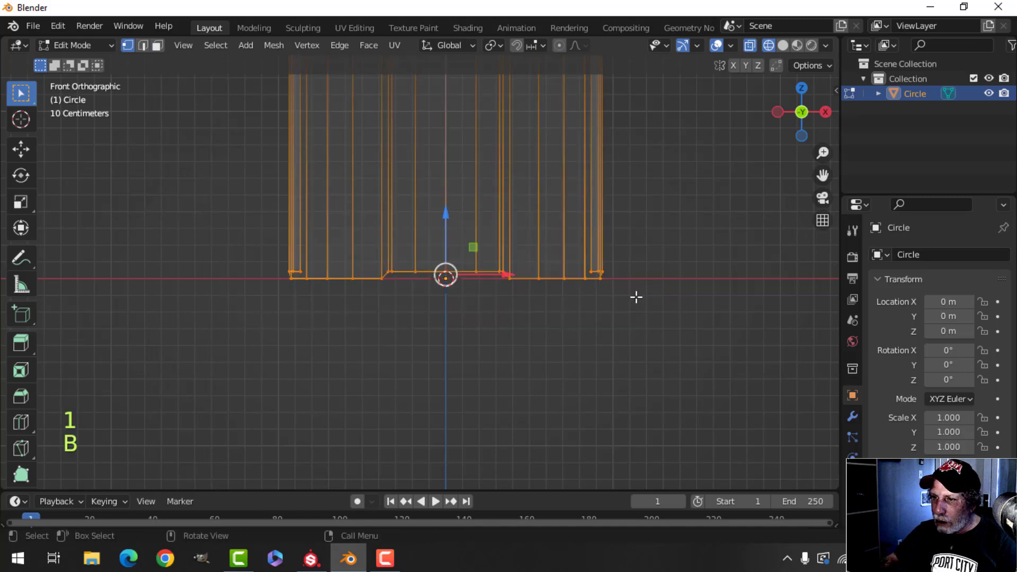
key("s")
key("z")
key("0")
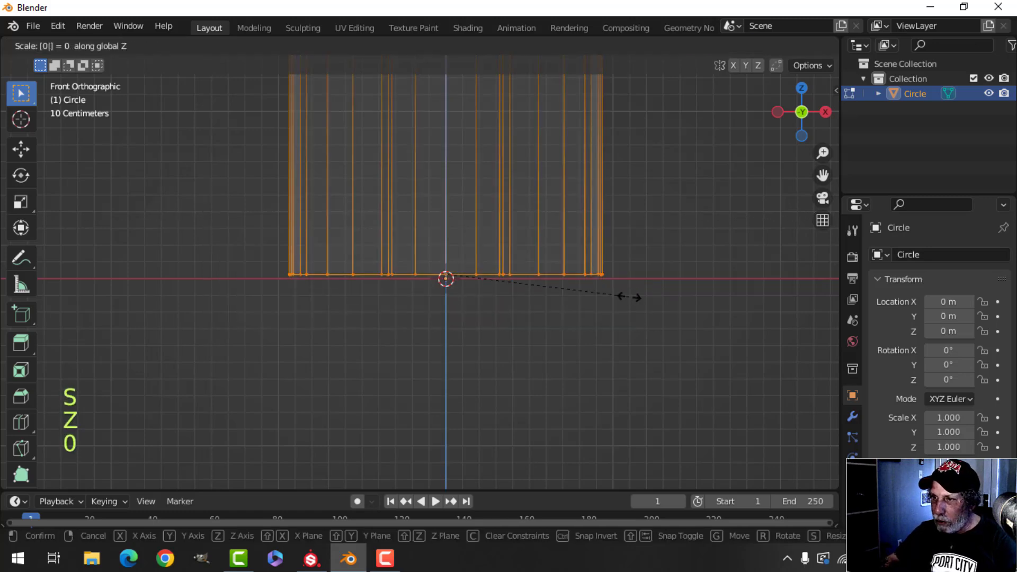
key("Return")
key("z")
left_click(701, 296)
Step: Add an edge loop midway along the narrow recess walls of the side panels
middle_click_drag(603, 277, 480, 303)
scroll(481, 303, "up", 6)
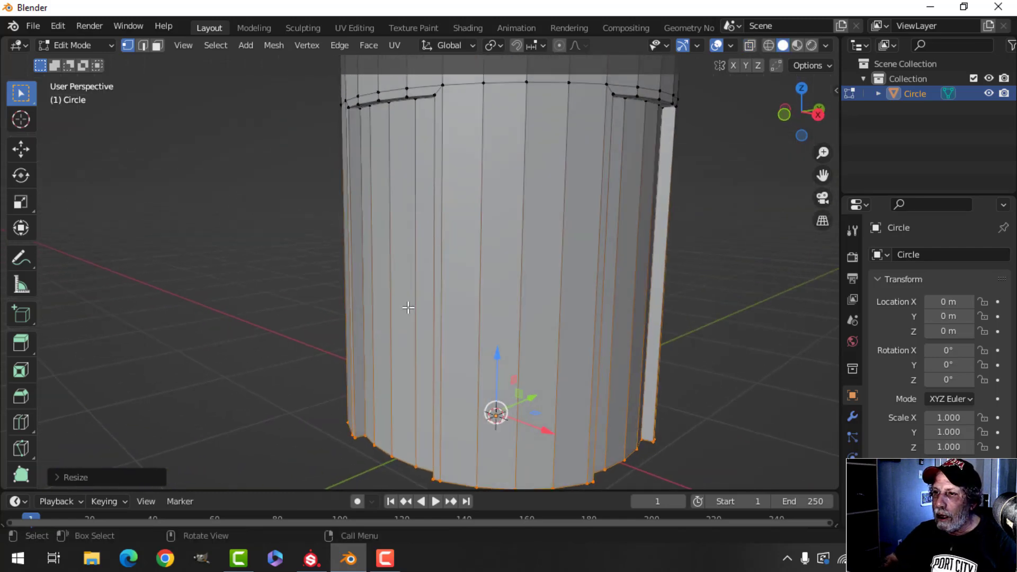
middle_click_drag(445, 374, 405, 191)
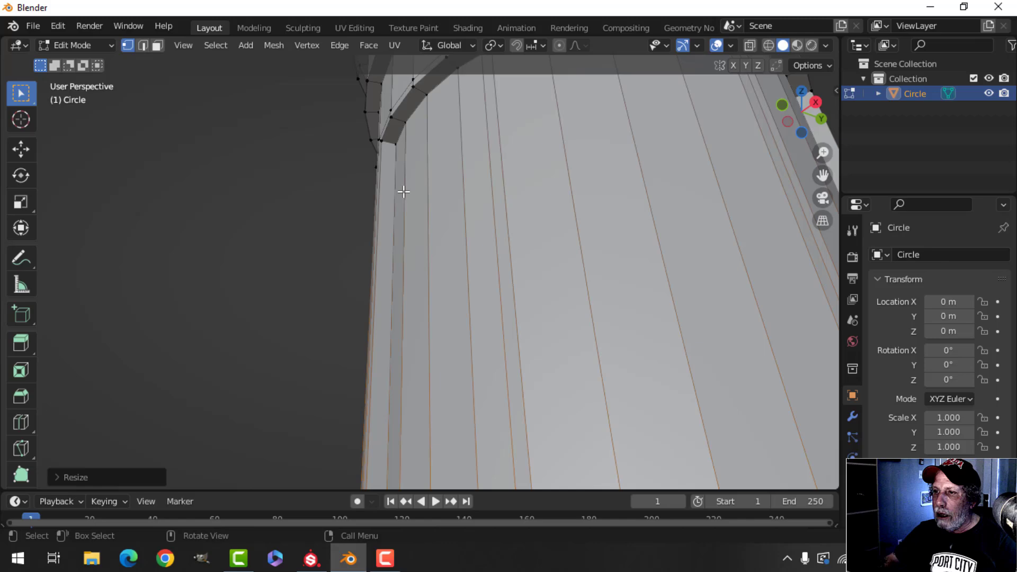
key("ctrl+r")
left_click(384, 141)
left_click(386, 141)
scroll(386, 141, "down", 5)
middle_click_drag(386, 141, 375, 164)
key("ctrl+r")
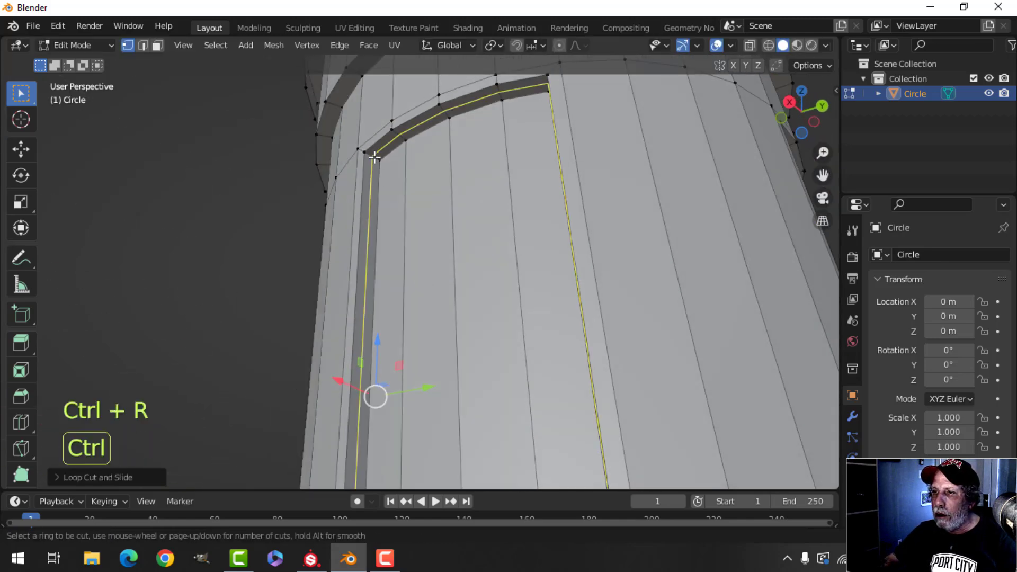
left_click(374, 169)
scroll(490, 175, "down", 3)
middle_click_drag(633, 216, 462, 248)
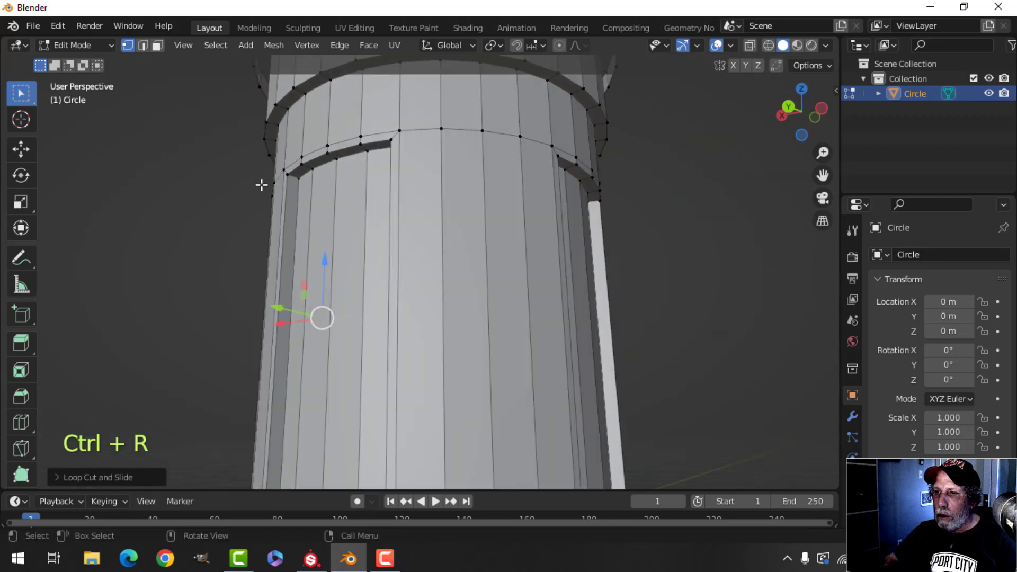
middle_click_drag(685, 242, 236, 224)
key("ctrl+r")
right_click(203, 214)
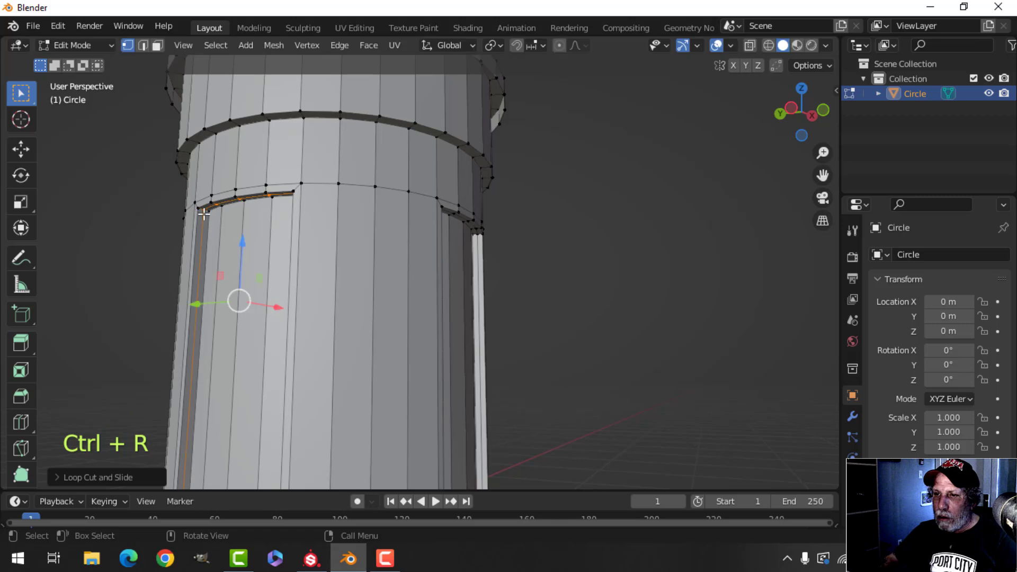
Step: Give the whole object a level 2 Subdivision Surface modifier and smooth shading
key("Tab")
scroll(537, 249, "down", 5)
middle_click_drag(537, 248, 530, 295)
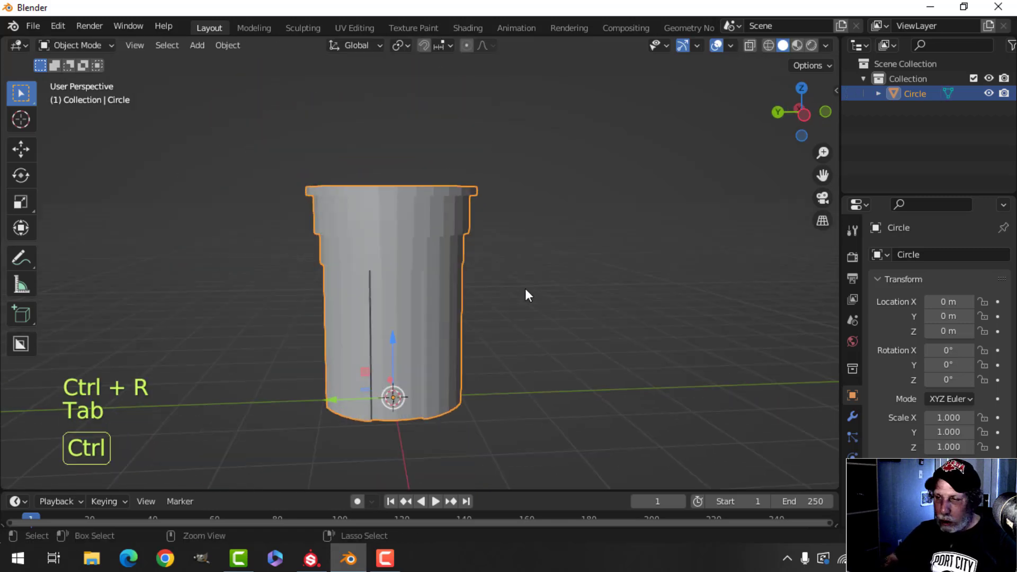
key("ctrl+2")
right_click(402, 223)
left_click(401, 222)
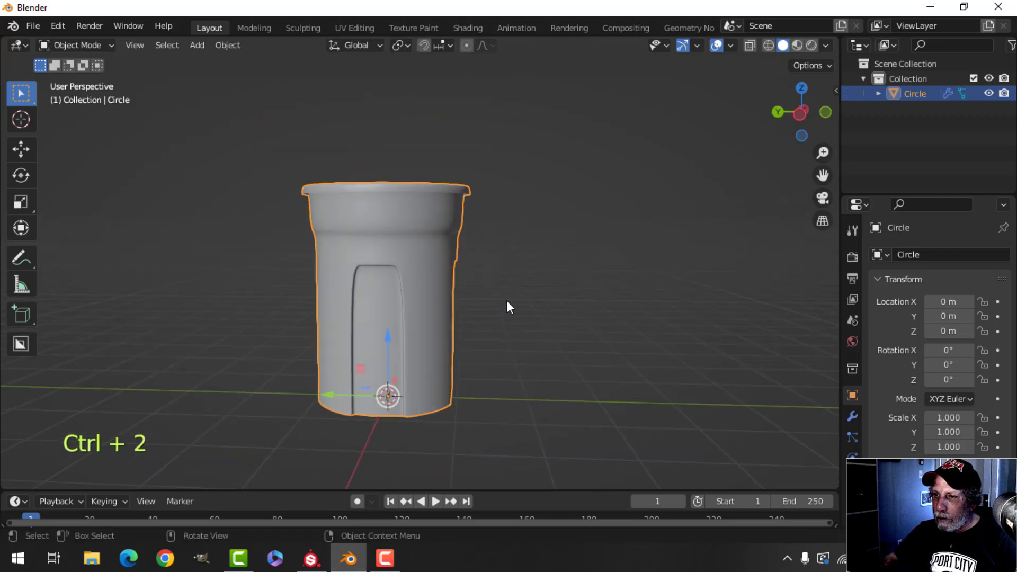
Step: Add a horizontal edge loop around the body, slid up just below the top edges of the recessed panels
scroll(508, 296, "up", 3)
key("Tab")
key("ctrl+r")
left_click(440, 386)
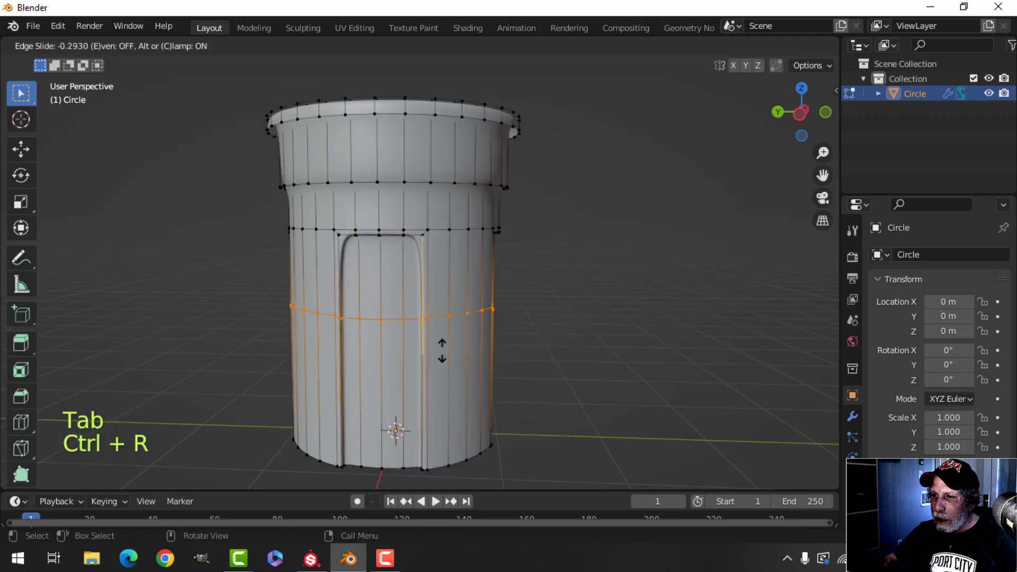
left_click(446, 290)
key("Tab")
scroll(463, 320, "down", 3)
key("alt+a")
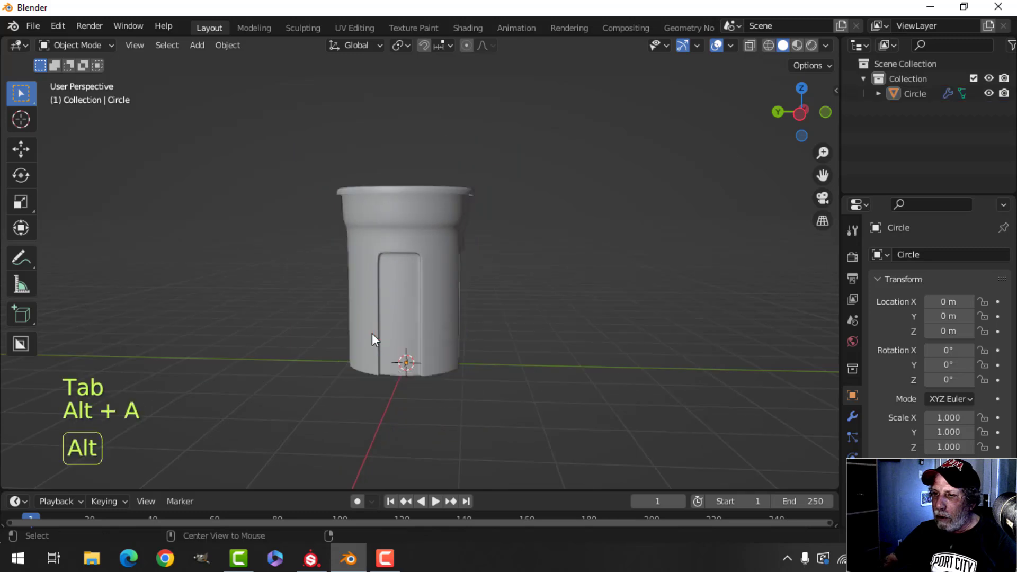
middle_click_drag(374, 336, 471, 345)
scroll(475, 334, "up", 3)
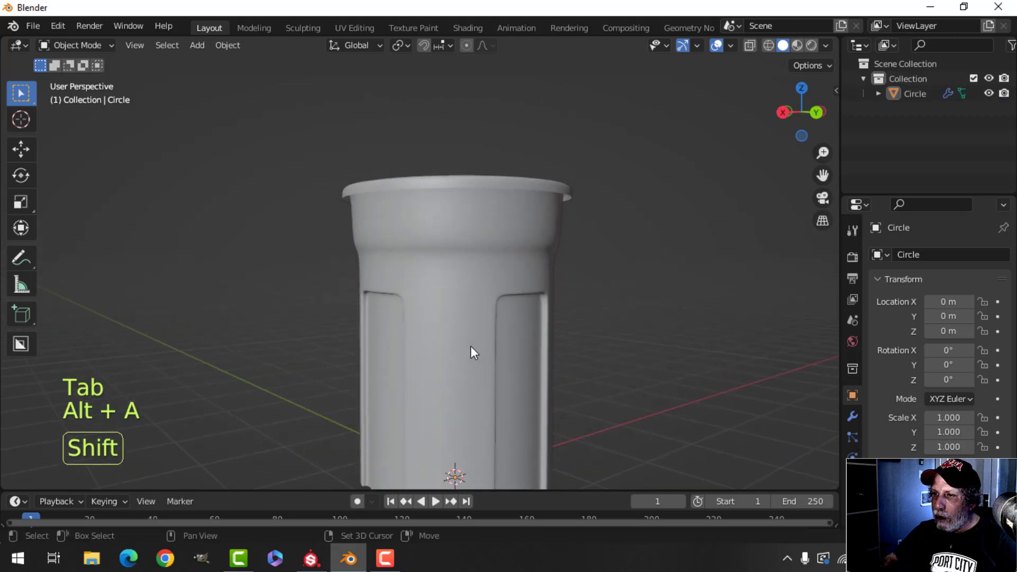
Step: Sharpen the collar step with one edge loop just below it and another just above its lower edge
key("Tab")
key("alt+a")
scroll(477, 318, "up", 3)
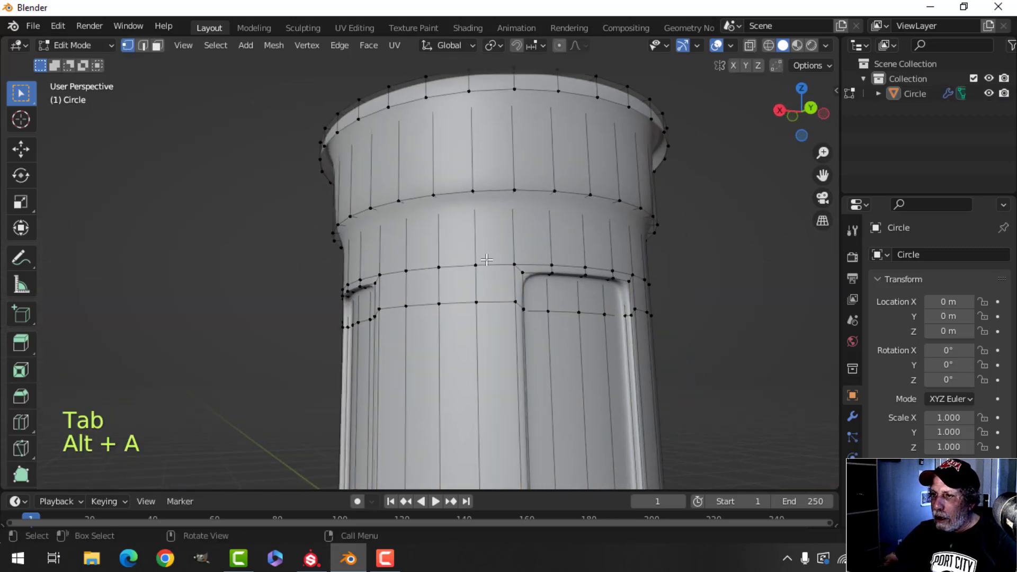
key("ctrl+r")
left_click(467, 227)
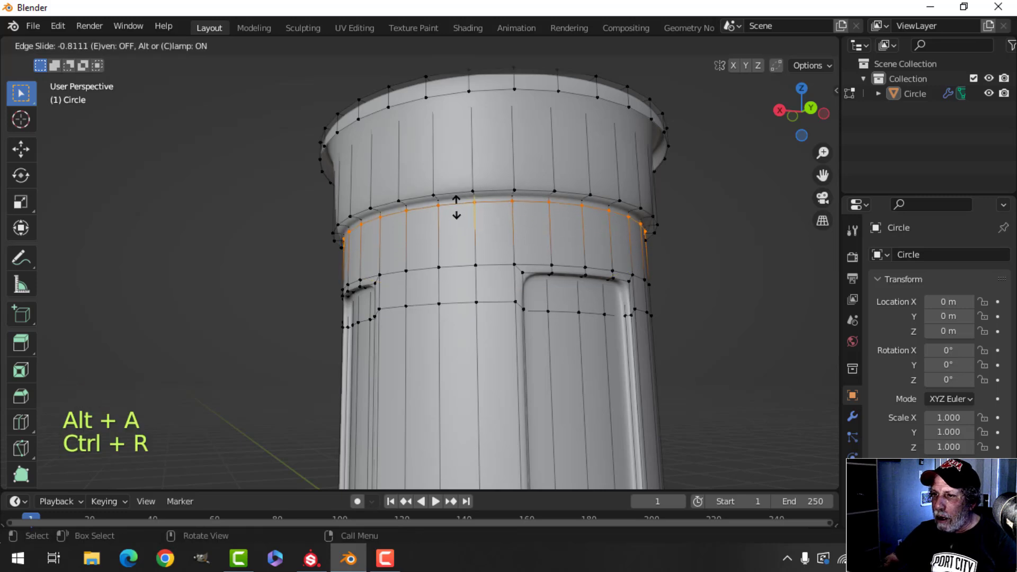
left_click(456, 207)
middle_click_drag(456, 208, 466, 191)
key("ctrl+r")
left_click(473, 209)
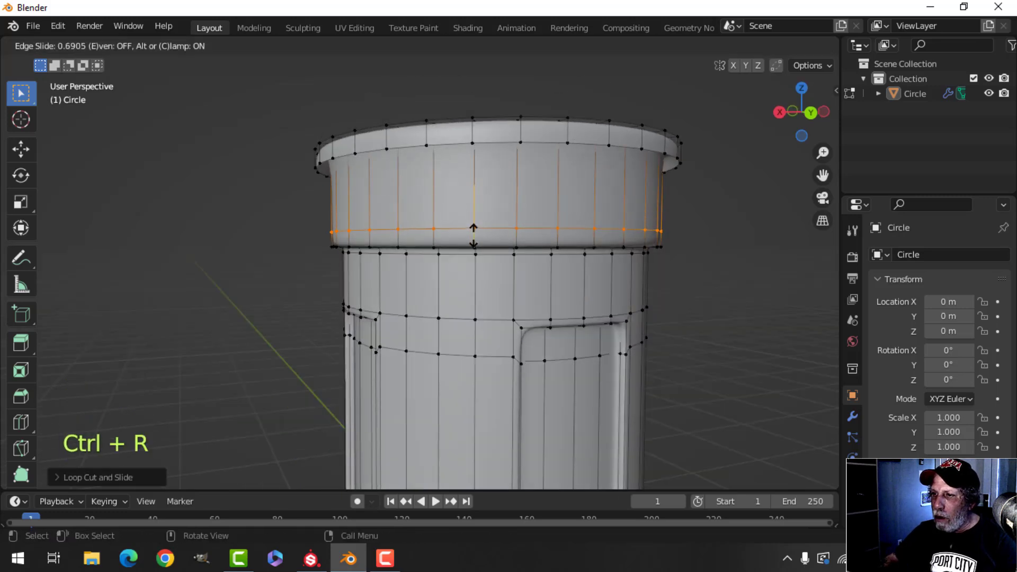
left_click(474, 231)
Step: Add two edge loops around the top rim to tighten its rounded edge
key("Tab")
scroll(325, 180, "up", 3)
middle_click_drag(325, 180, 508, 305)
key("Tab")
key("alt+a")
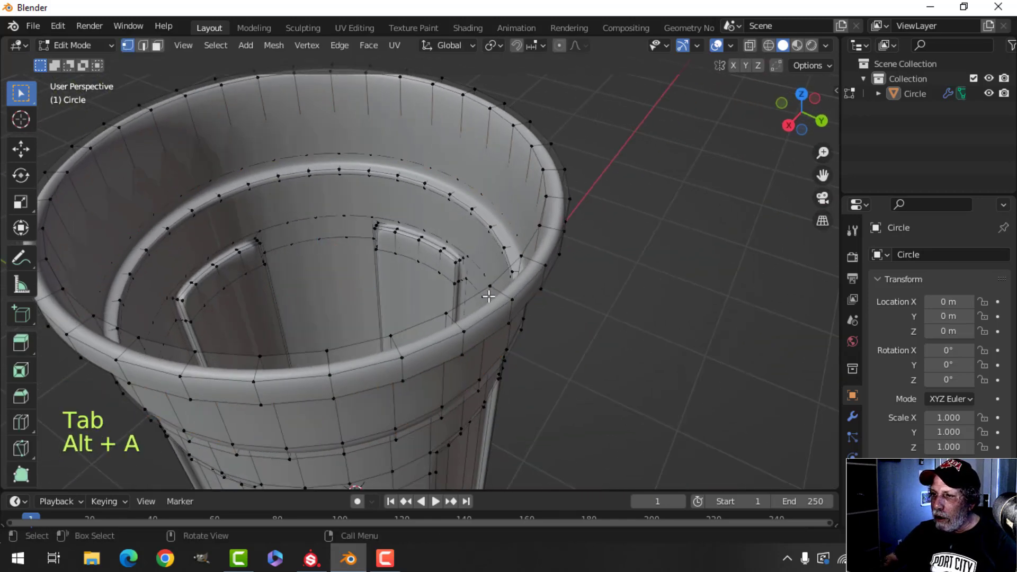
key("ctrl+r")
left_click(498, 294)
left_click(501, 293)
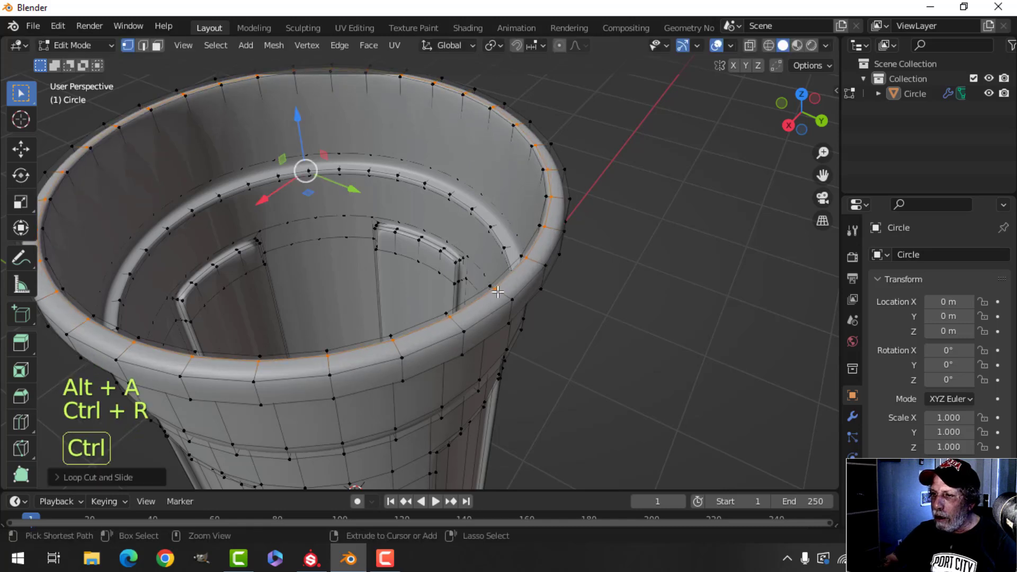
key("ctrl+r")
left_click(502, 294)
left_click(500, 292)
key("Tab")
middle_click_drag(501, 292, 418, 172)
key("alt+a")
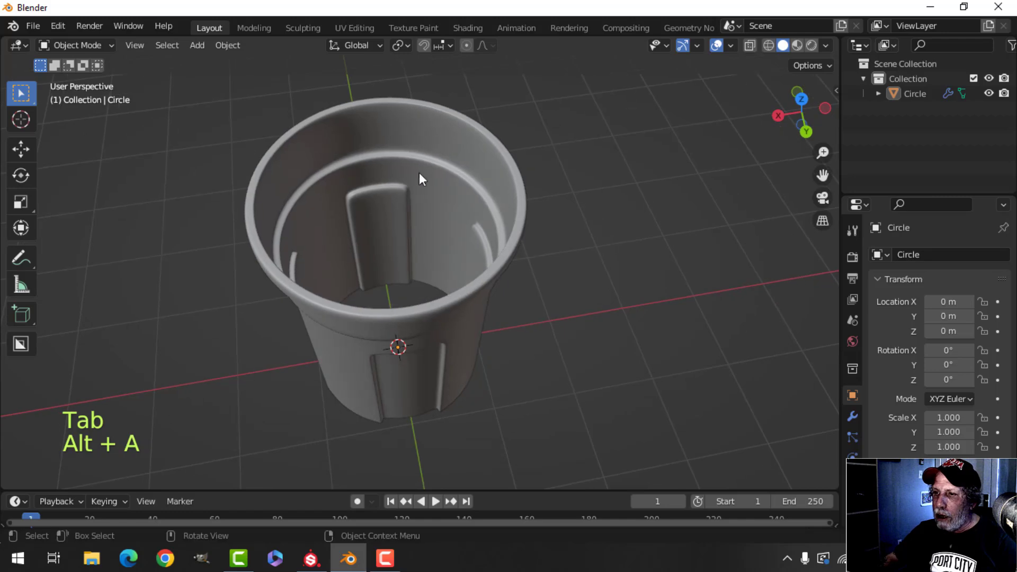
Step: Add a Solidify modifier to the object and place it above the Subdivision modifier
scroll(456, 316, "up", 3)
scroll(446, 330, "down", 4)
middle_click_drag(446, 330, 532, 234)
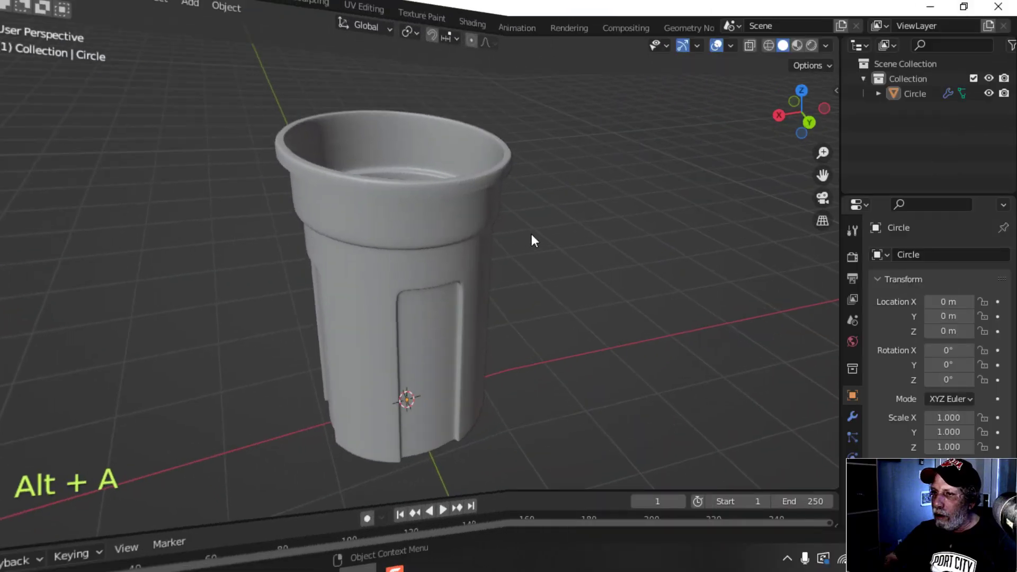
key("a")
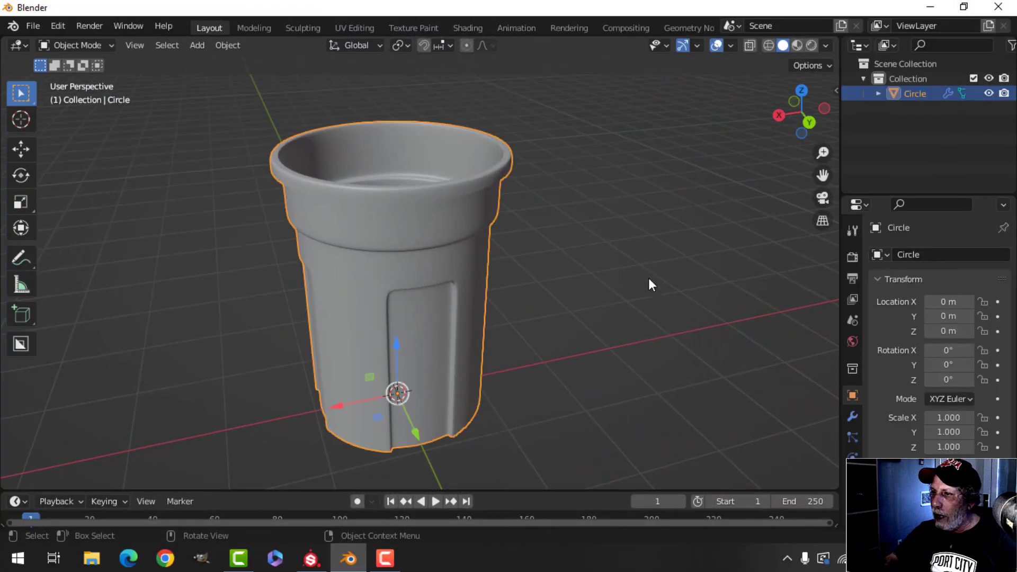
left_click(854, 417)
left_click(902, 255)
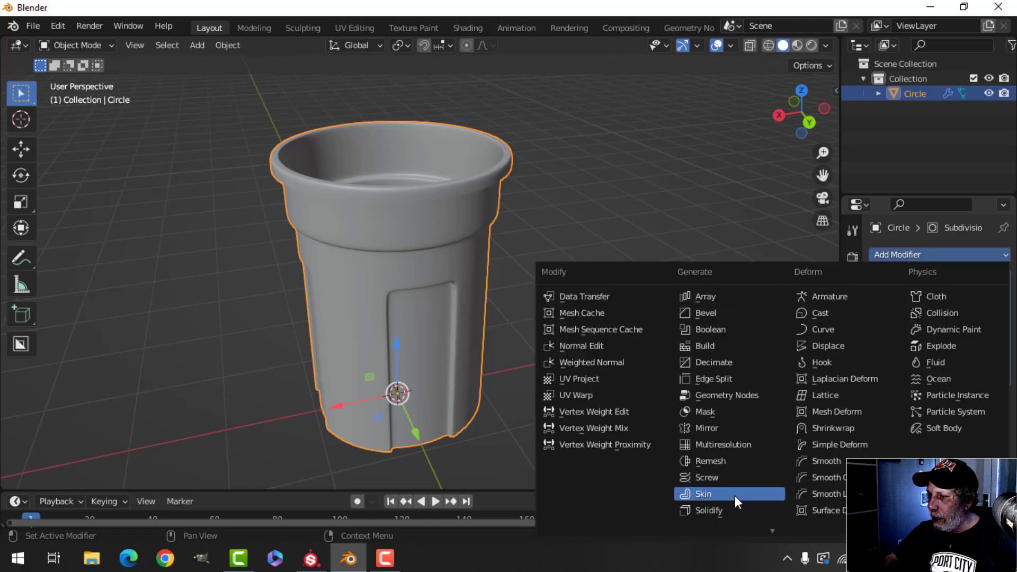
left_click(737, 509)
left_click_drag(1003, 402, 983, 254)
Step: Check the object's normals with the Face Orientation overlay, inside and out, and switch the overlay off again
middle_click_drag(555, 295, 561, 155)
left_click(731, 45)
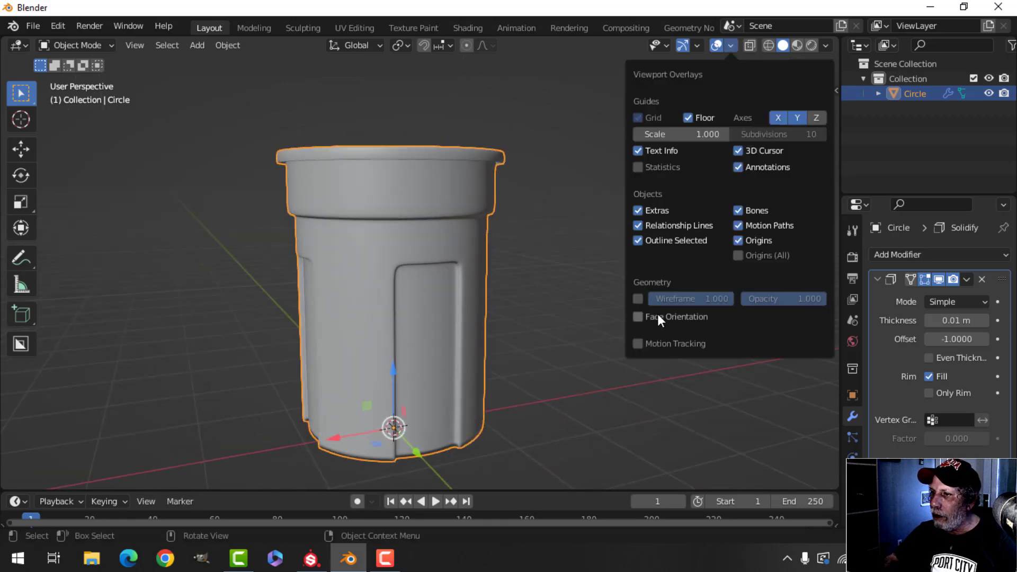
left_click(639, 316)
middle_click_drag(309, 265, 453, 322)
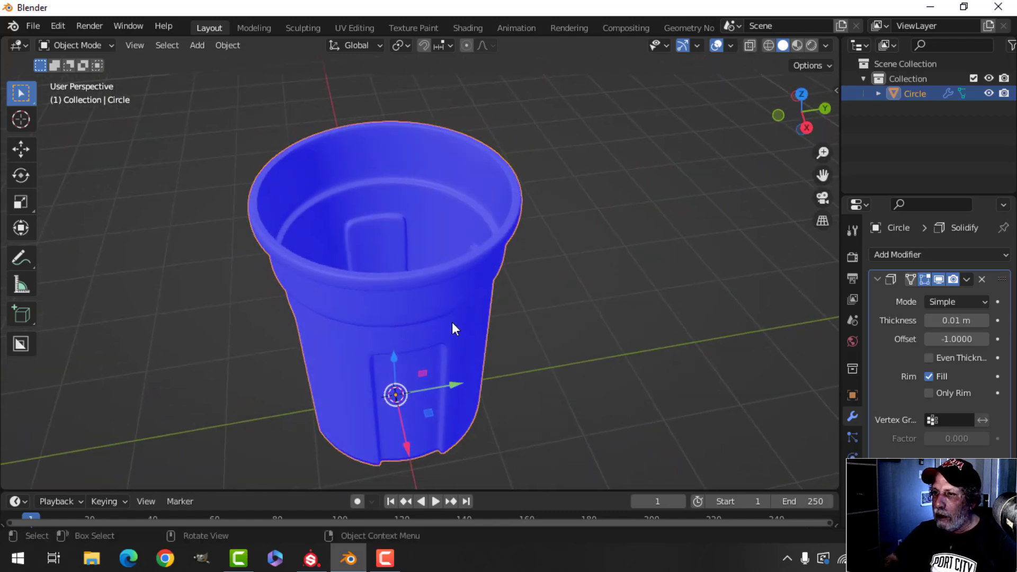
left_click(731, 46)
left_click(638, 317)
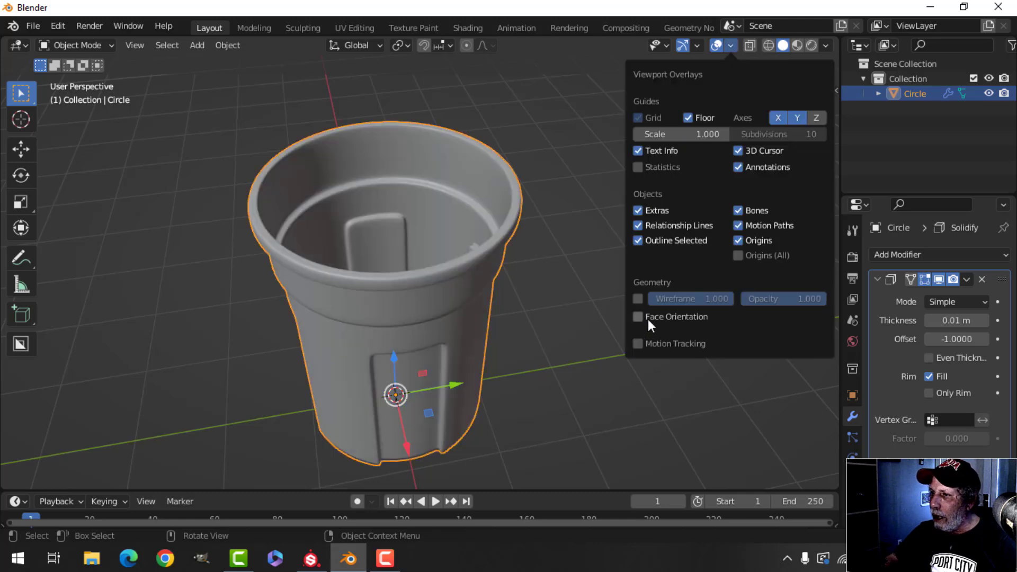
Step: Try a Solidify thickness of 0.032 m on the walls and rim
middle_click_drag(402, 297, 381, 212)
scroll(339, 180, "up", 5)
middle_click_drag(307, 157, 278, 165, "shift")
scroll(279, 164, "up", 2)
middle_click_drag(447, 222, 522, 297, "shift")
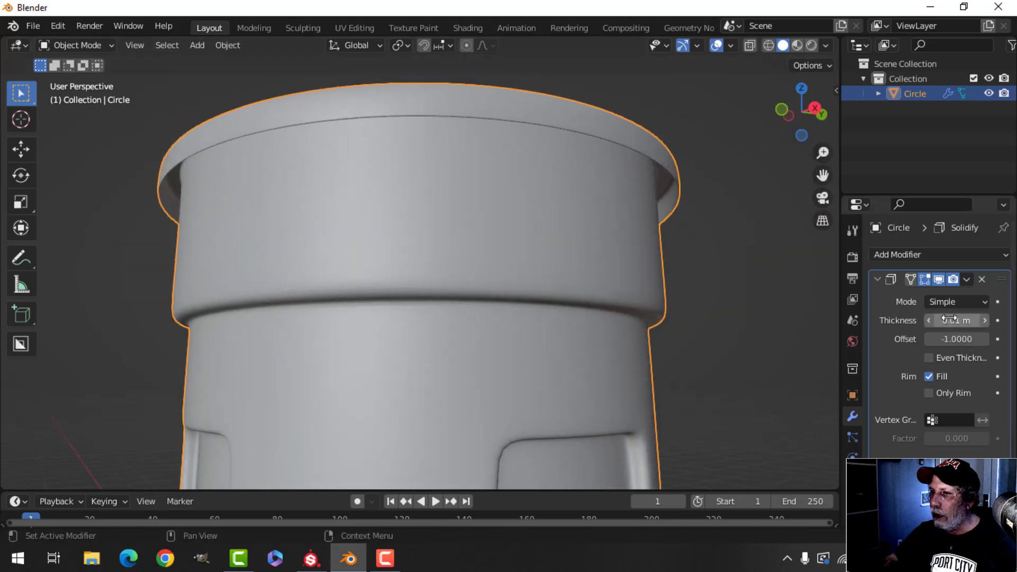
mouse_move(949, 318)
left_mouse_down()
mouse_move(980, 318)
mouse_move(935, 318)
left_mouse_up()
key("Escape")
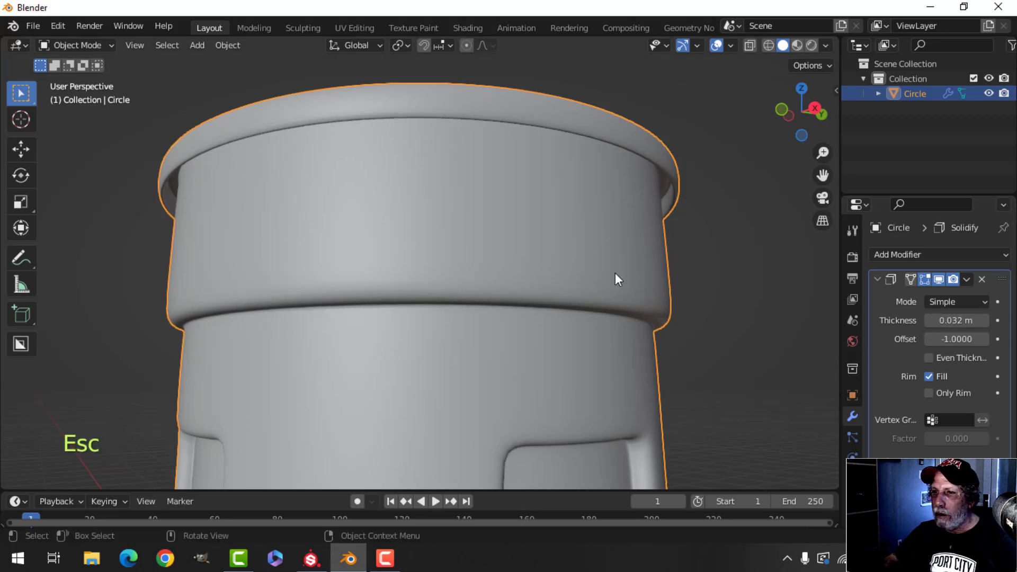
Step: Replace the Solidify modifier with a fresh one and place it above the Subdivision modifier
scroll(615, 280, "down", 5)
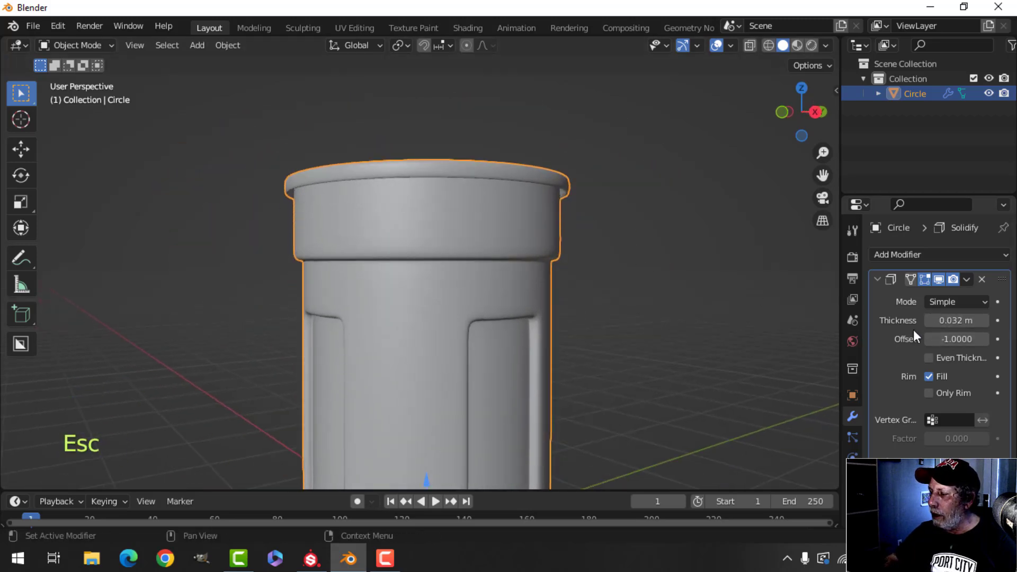
left_click(983, 279)
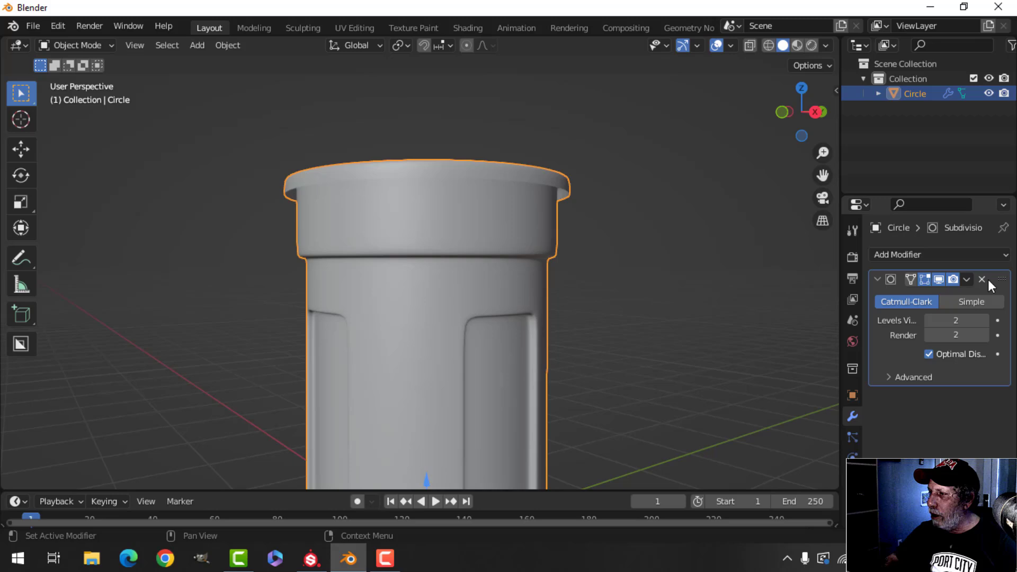
left_click(932, 258)
left_click(745, 509)
scroll(530, 350, "down", 3)
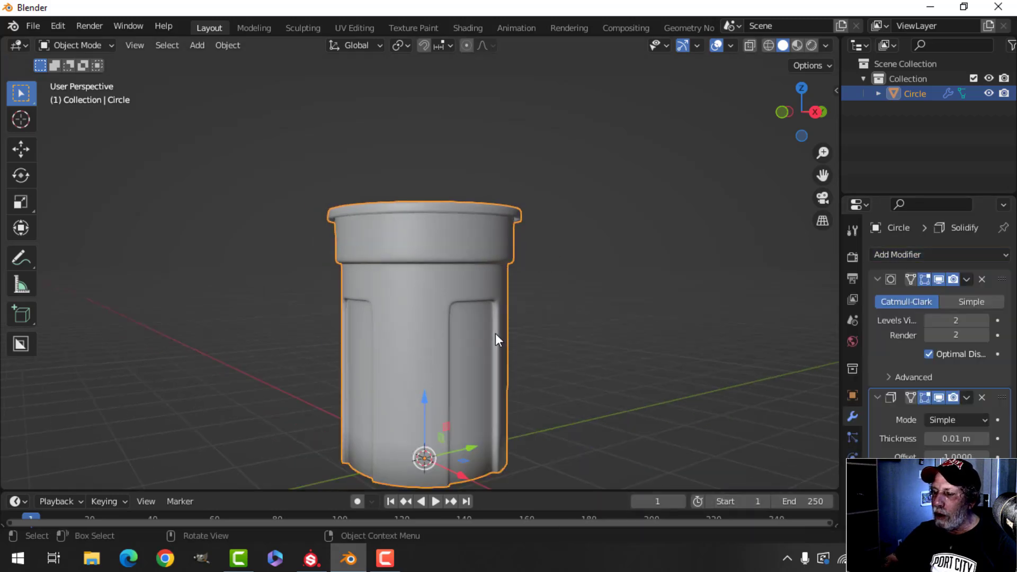
middle_click_drag(495, 332, 572, 301)
key("alt+a")
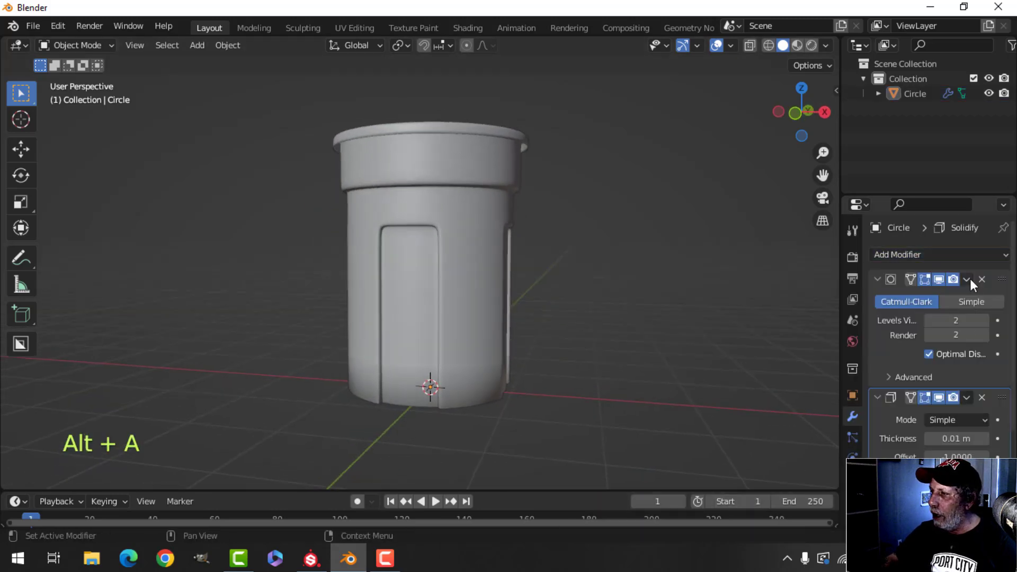
left_click_drag(1002, 399, 1001, 260)
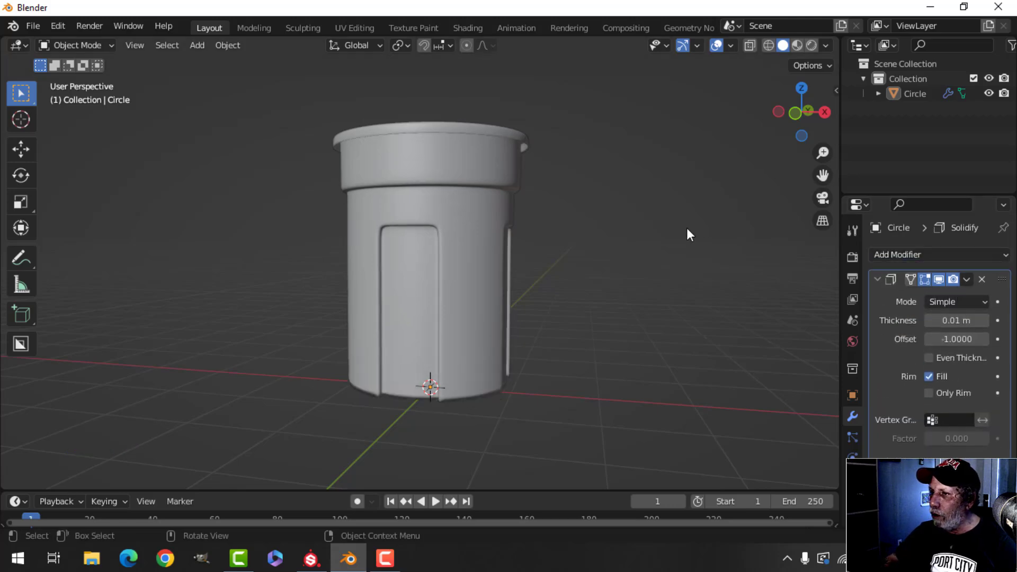
Step: Set the Solidify thickness to about 0.028 m and apply the modifier
middle_click_drag(688, 233, 631, 259)
scroll(630, 280, "up", 4)
mouse_move(627, 312)
middle_mouse_down()
mouse_move(625, 257)
mouse_move(606, 347)
mouse_move(609, 312)
middle_mouse_up()
mouse_move(951, 320)
left_mouse_down("shift")
mouse_move(935, 320)
mouse_move(961, 319)
left_mouse_up("shift")
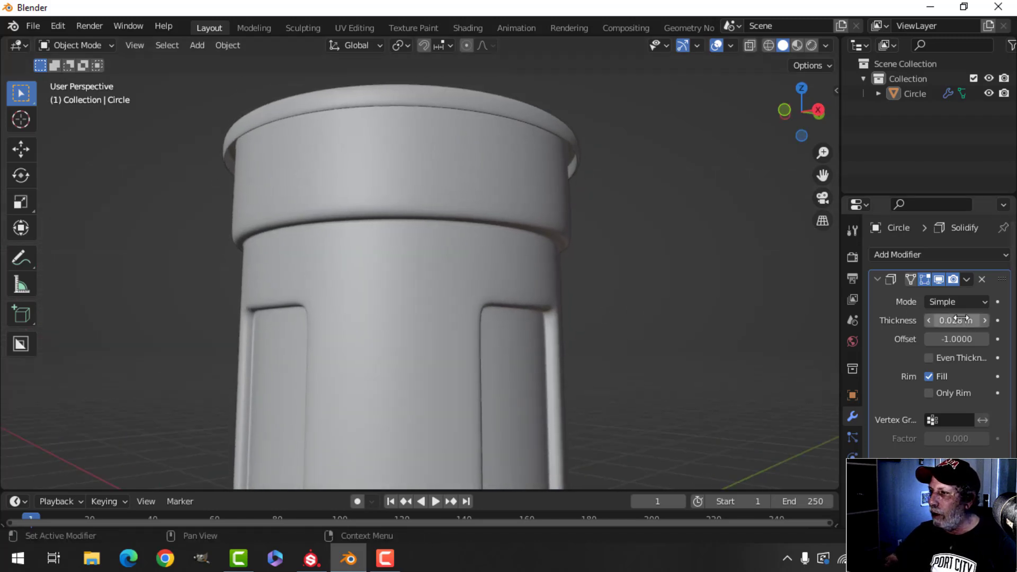
left_click(966, 279)
left_click(936, 300)
Step: Delete the faces closing the gap between the inner and outer walls at the container's bottom edge
key("shift+c")
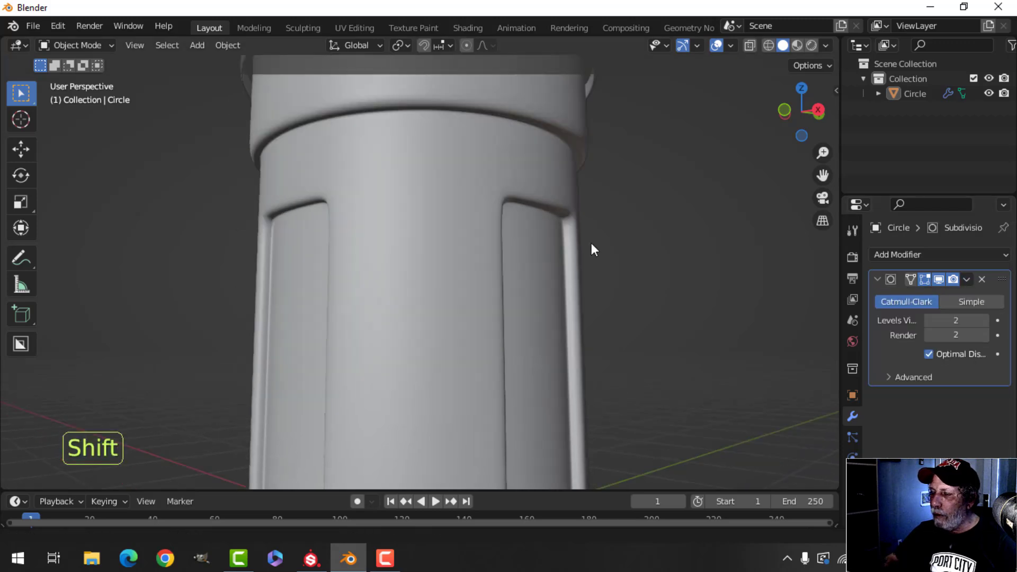
middle_click_drag(547, 344, 401, 257)
left_click(485, 250)
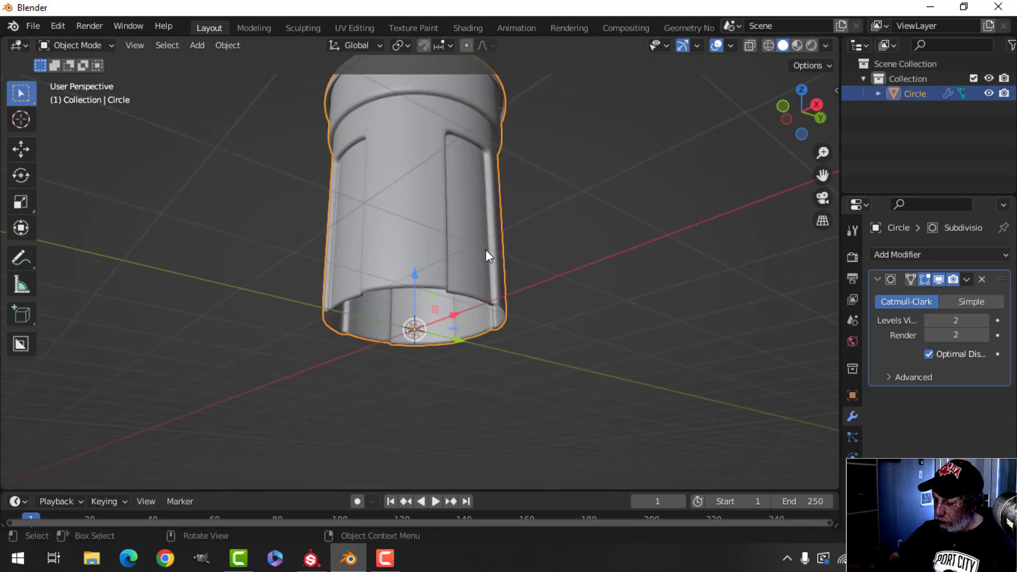
key("KP_1")
key("Tab")
key("z")
left_click(397, 251)
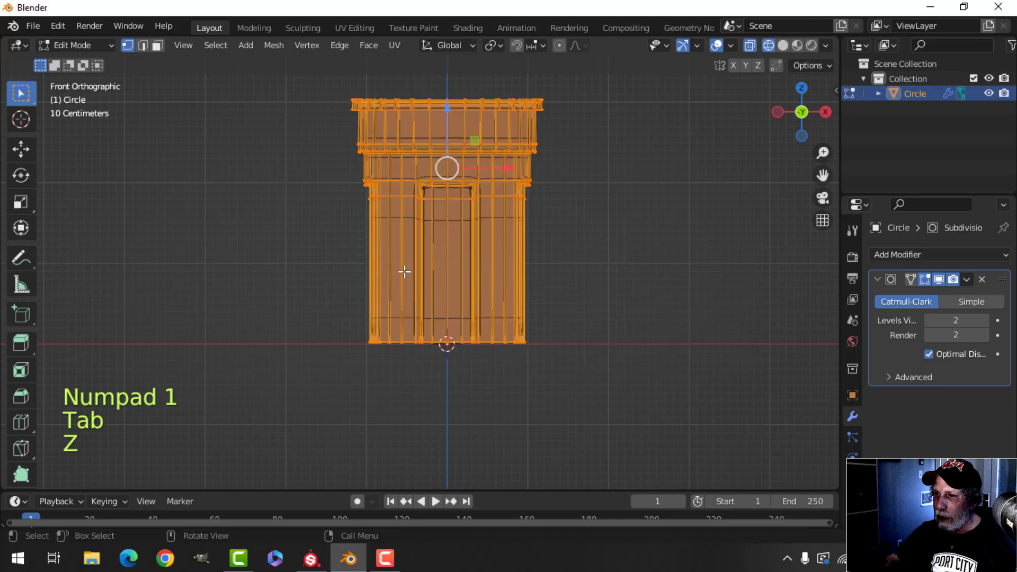
key("alt+a")
key("b")
left_click_drag(290, 308, 641, 403)
key("x")
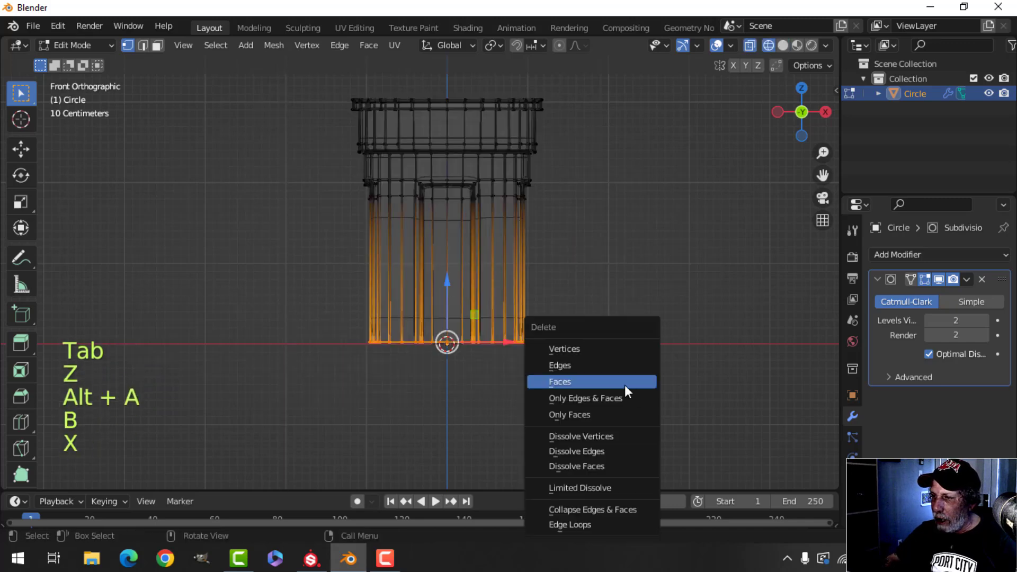
left_click(612, 383)
key("z")
left_click(672, 380)
key("Tab")
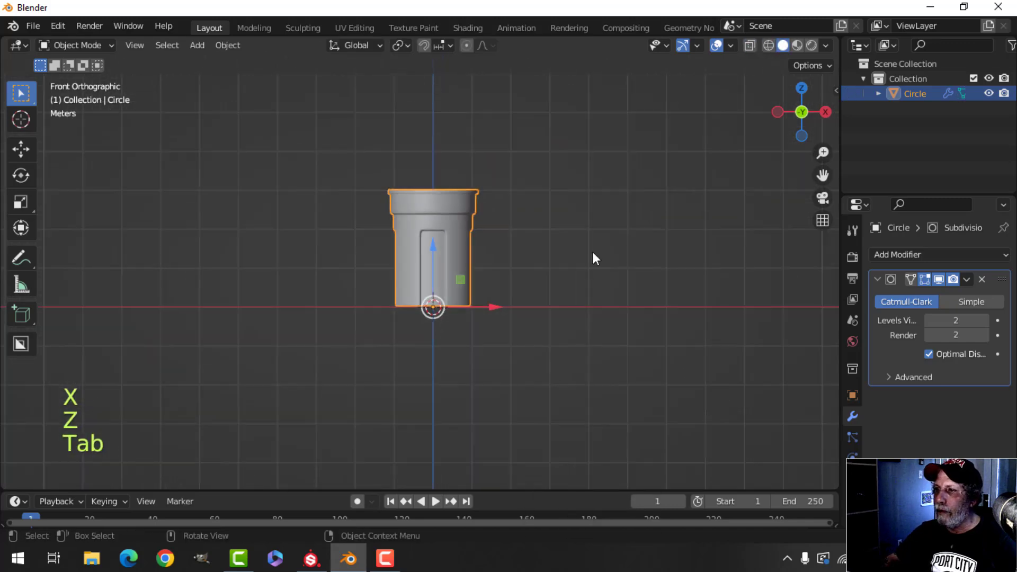
Step: Duplicate two vertical collar edges on either side of the front centre and move the copies outward along Y, clear of the wall
key("alt+a")
middle_click_drag(592, 256, 497, 324)
scroll(545, 313, "up", 3)
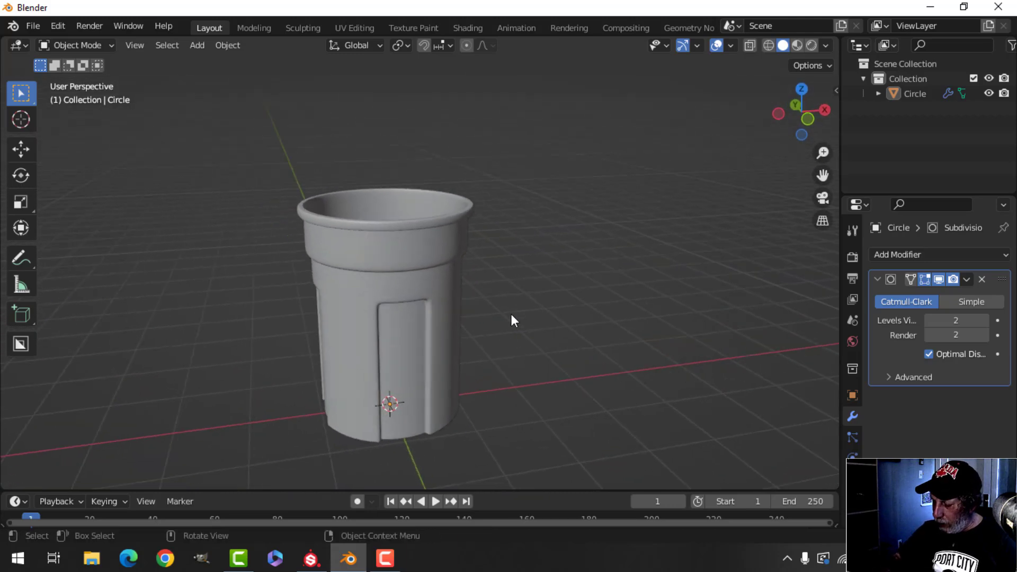
key("KP_1")
scroll(416, 243, "up", 4)
key("Tab")
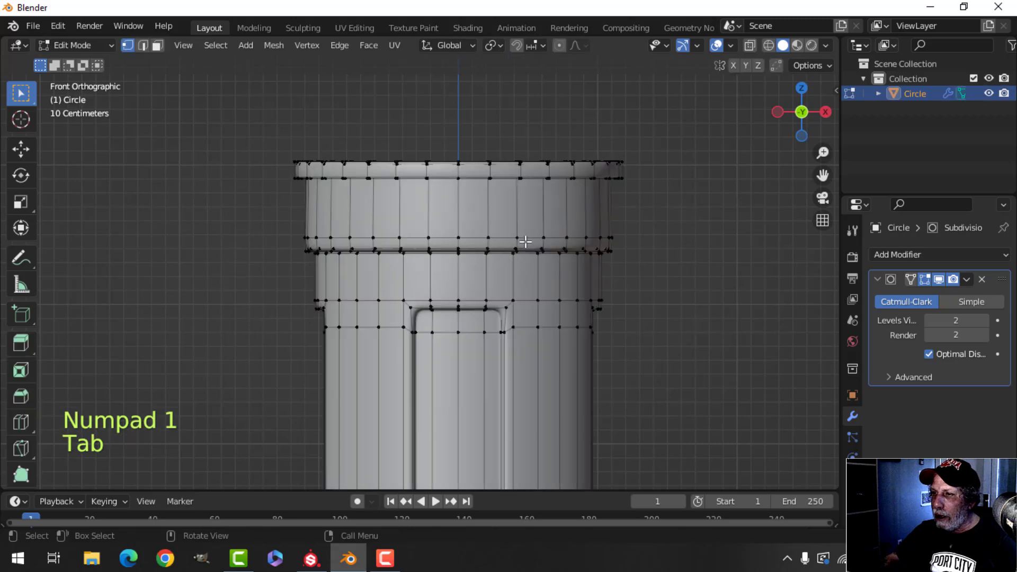
key("alt+a")
key("2")
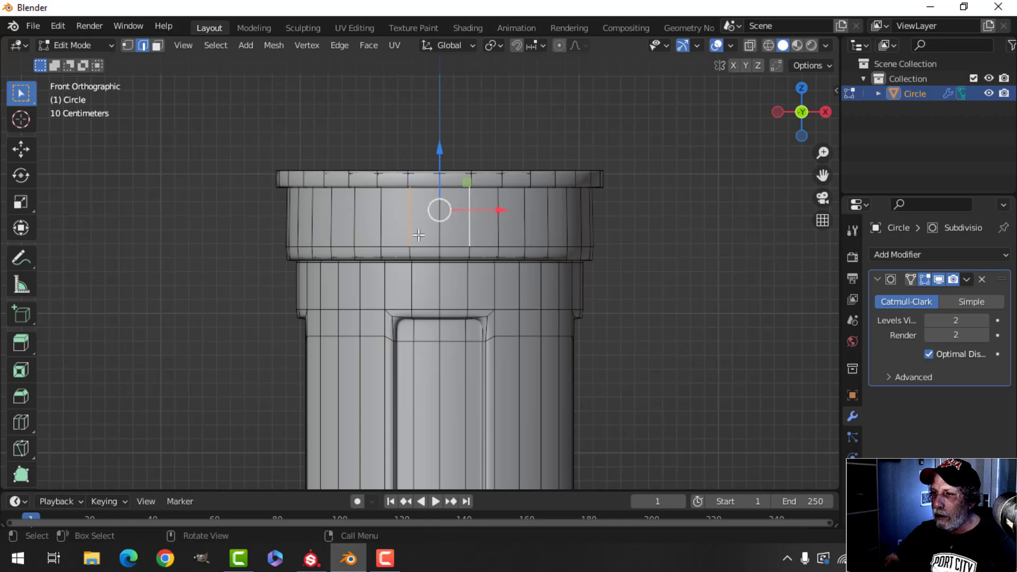
middle_click_drag(453, 239, 585, 325)
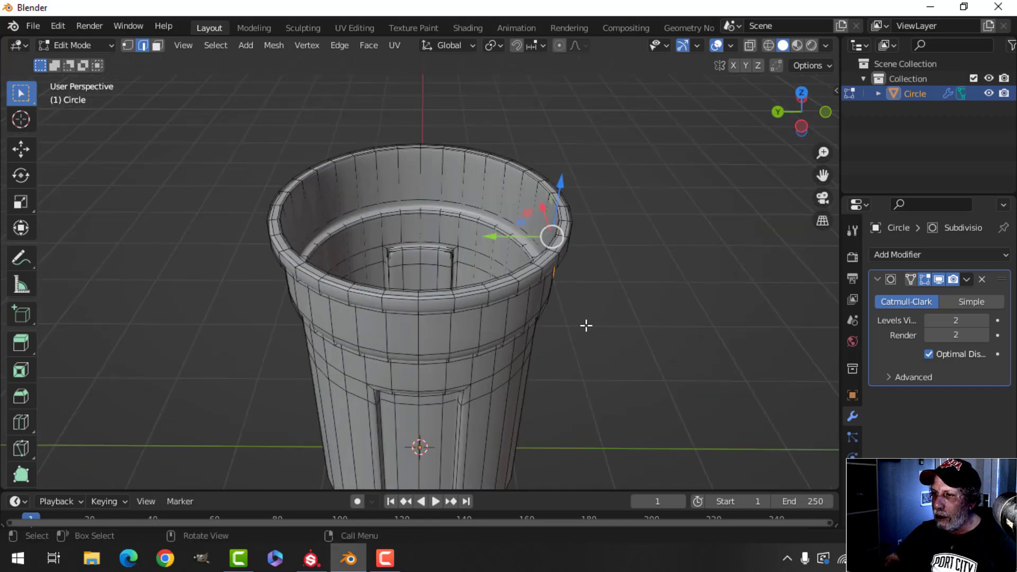
key("shift+d")
right_click(520, 253)
left_click_drag(494, 237, 636, 275)
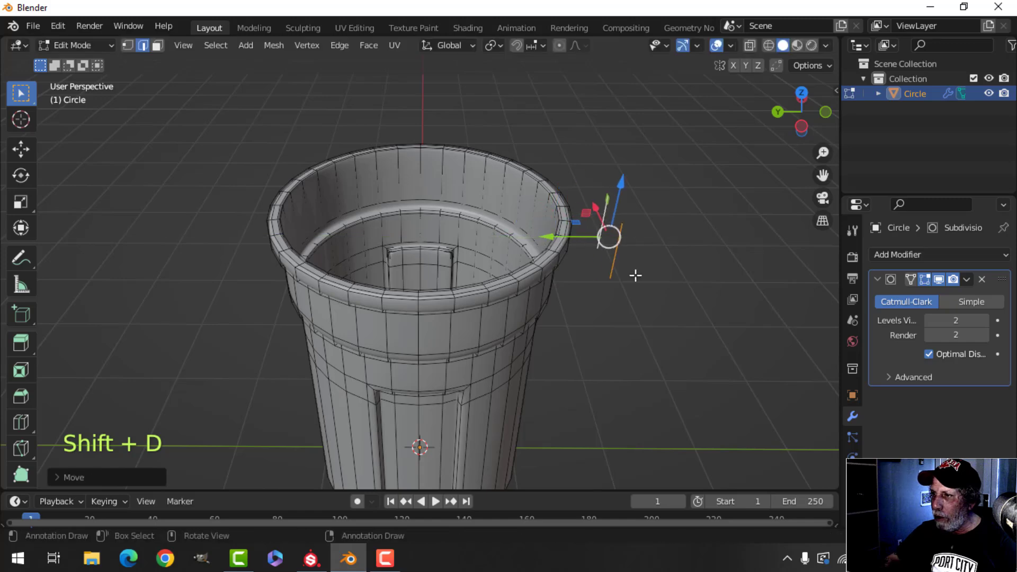
Step: Separate the duplicated edges into their own object and make it the active selection
middle_click_drag(635, 274, 575, 256)
key("p")
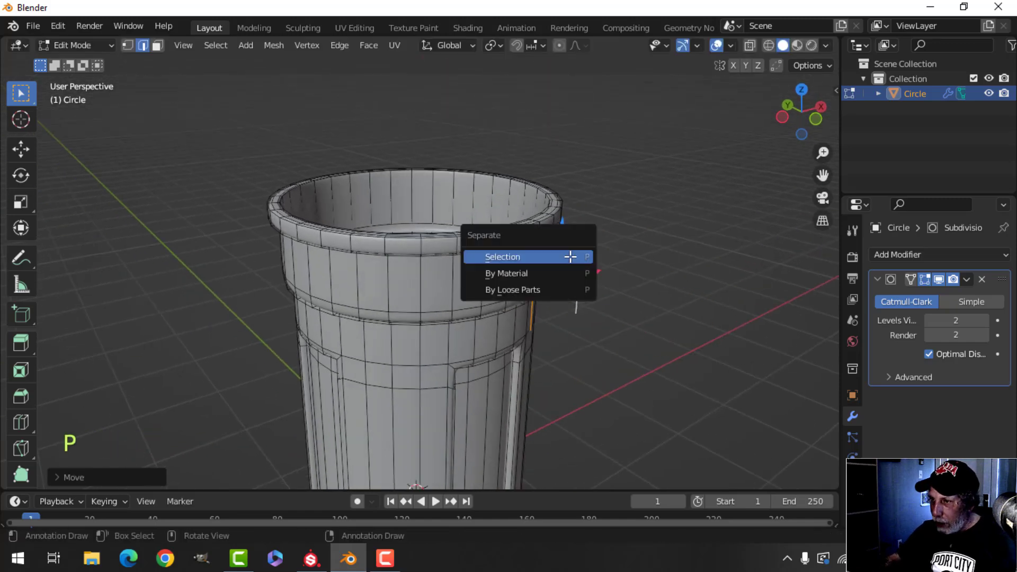
left_click(571, 256)
key("Tab")
left_click(537, 268)
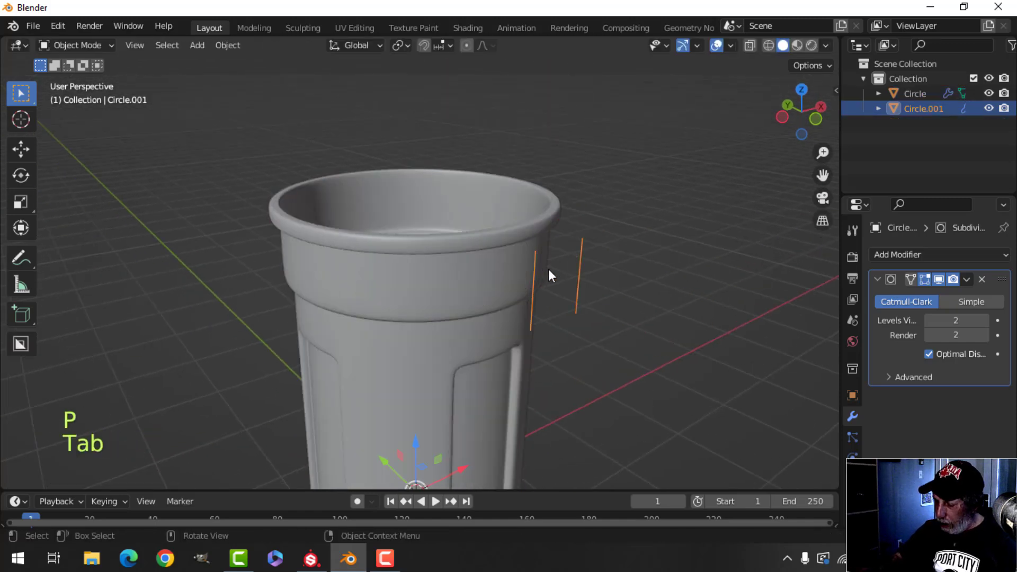
Step: Lower the top vertices of the two separated edges to just below the container's rim
key("KP_1")
key("Tab")
scroll(593, 280, "up", 3)
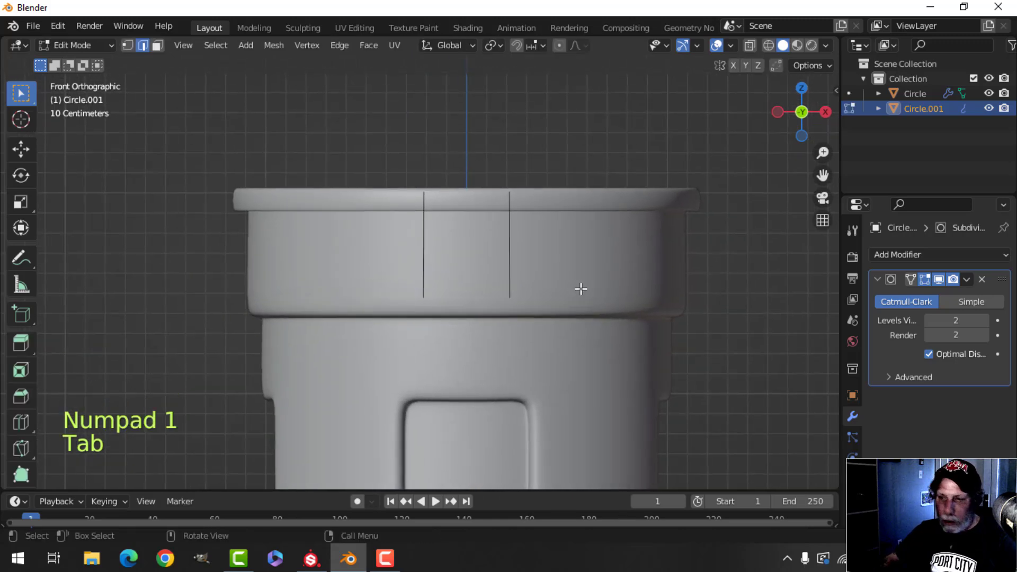
key("1")
key("b")
left_click_drag(345, 136, 585, 208)
middle_click_drag(486, 156, 480, 143, "shift")
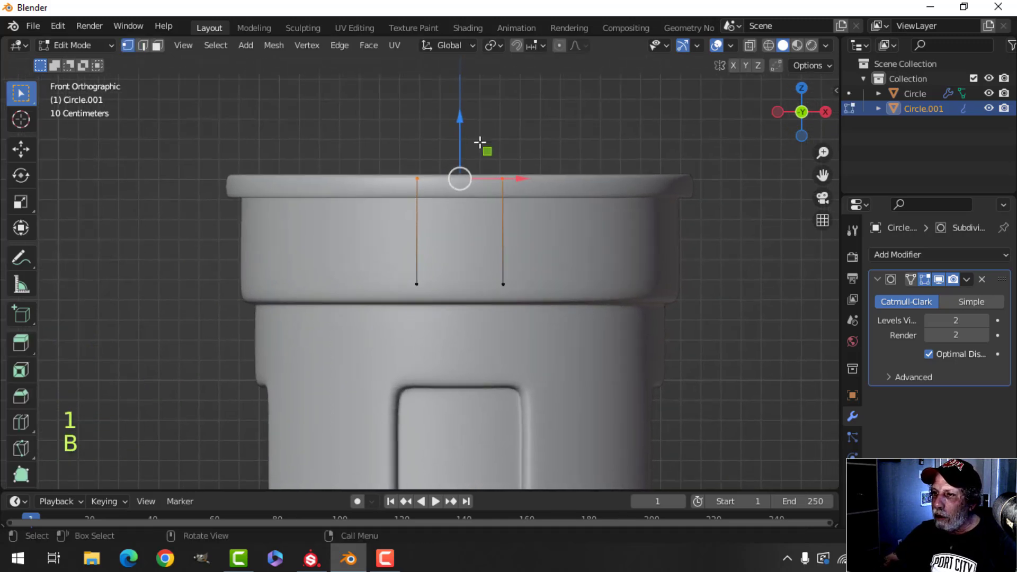
left_click_drag(467, 122, 475, 145)
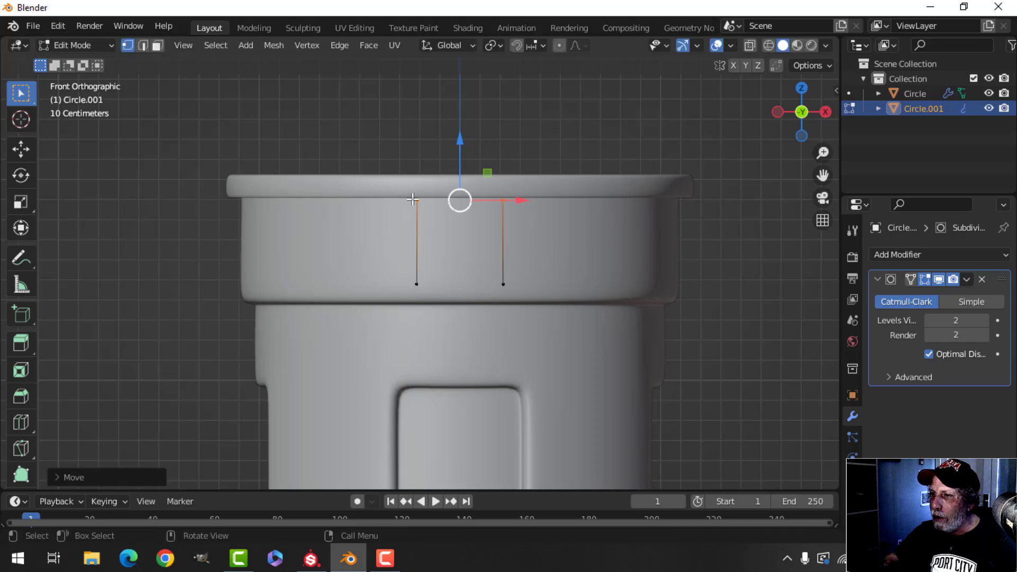
Step: Widen the spacing between the two edges by scaling them about 1.33 along X
key("a")
middle_click_drag(663, 273, 661, 256, "shift")
key("s")
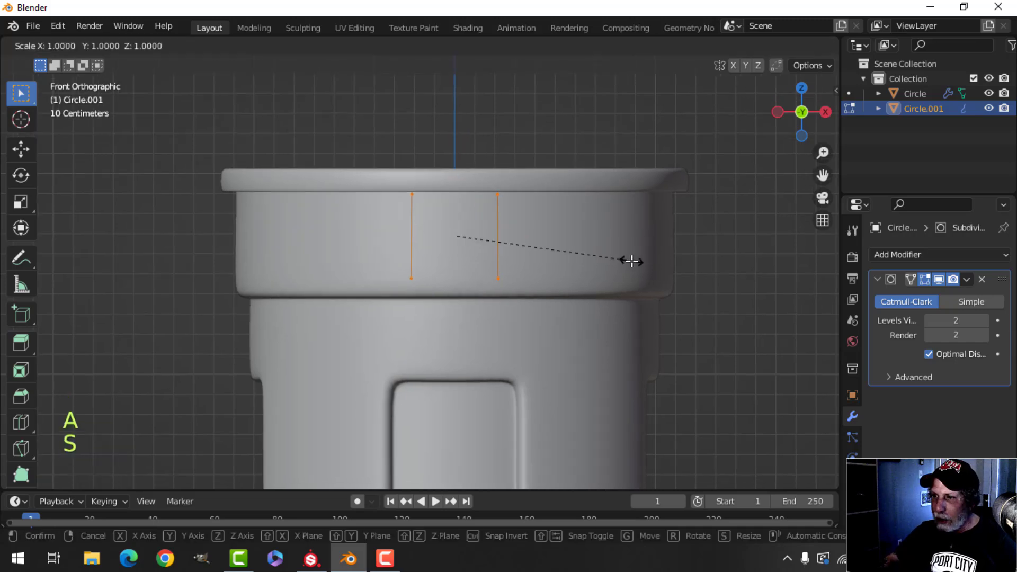
key("x")
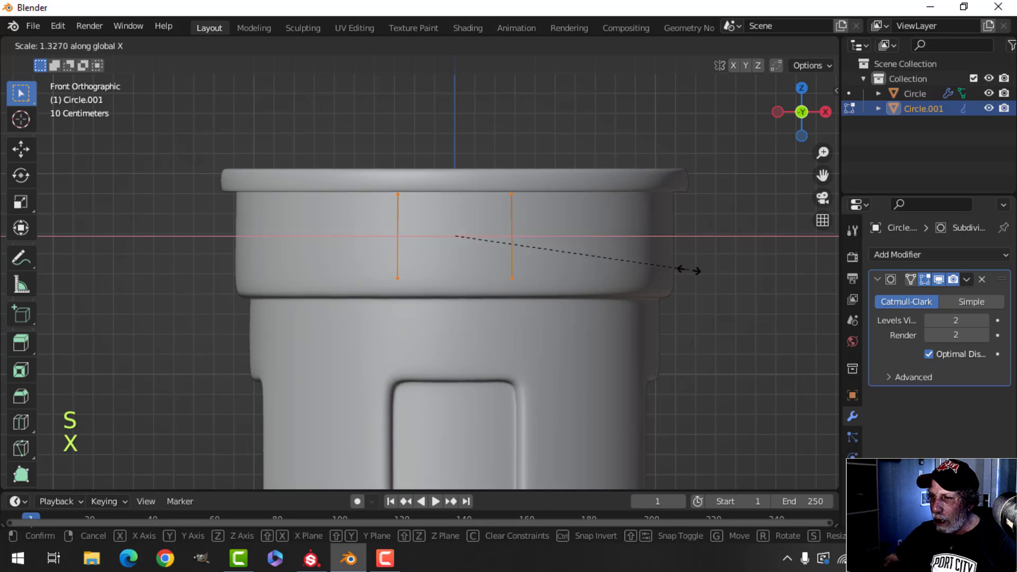
left_click(688, 270)
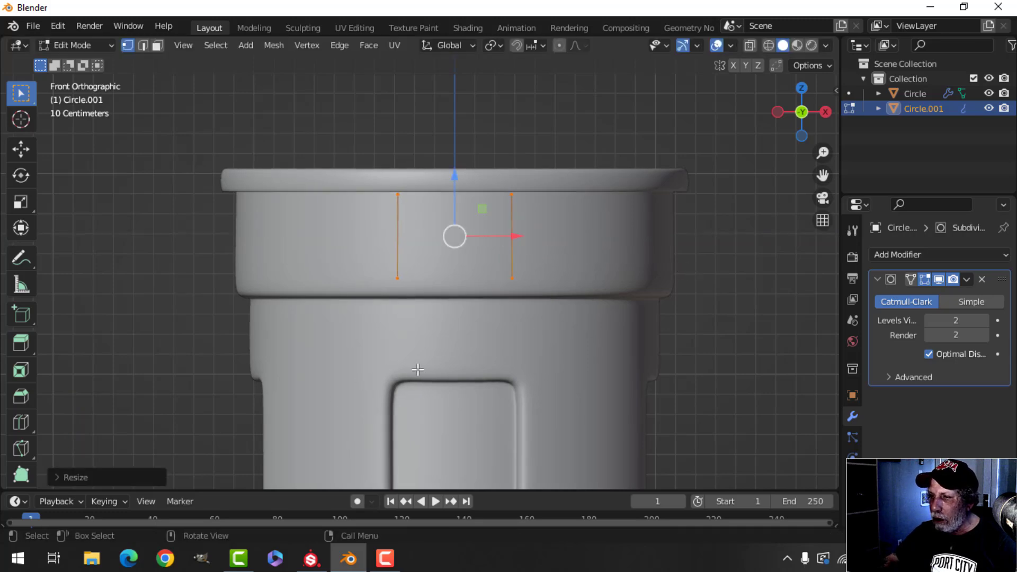
Step: Move both edges along Y until they sit against the collar wall
middle_click_drag(470, 335, 629, 256)
left_click_drag(634, 248, 568, 244)
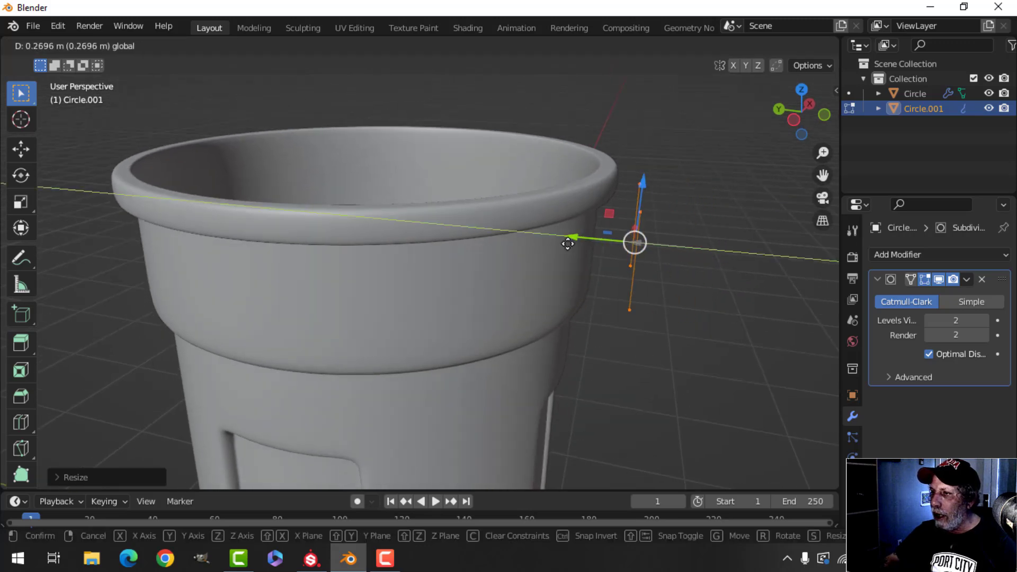
left_click(520, 243)
scroll(516, 265, "up", 2)
middle_click_drag(508, 284, 504, 279, "shift")
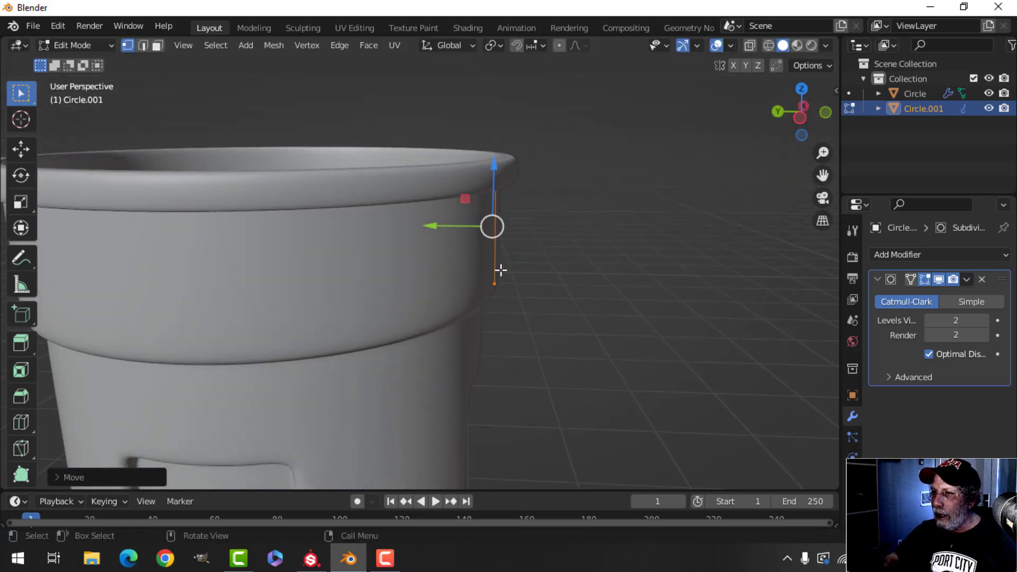
Step: Extrude the two edges outward about 0.36 m along Y into side plates and remove the object's Subdivision modifier
left_click_drag(434, 228, 507, 236)
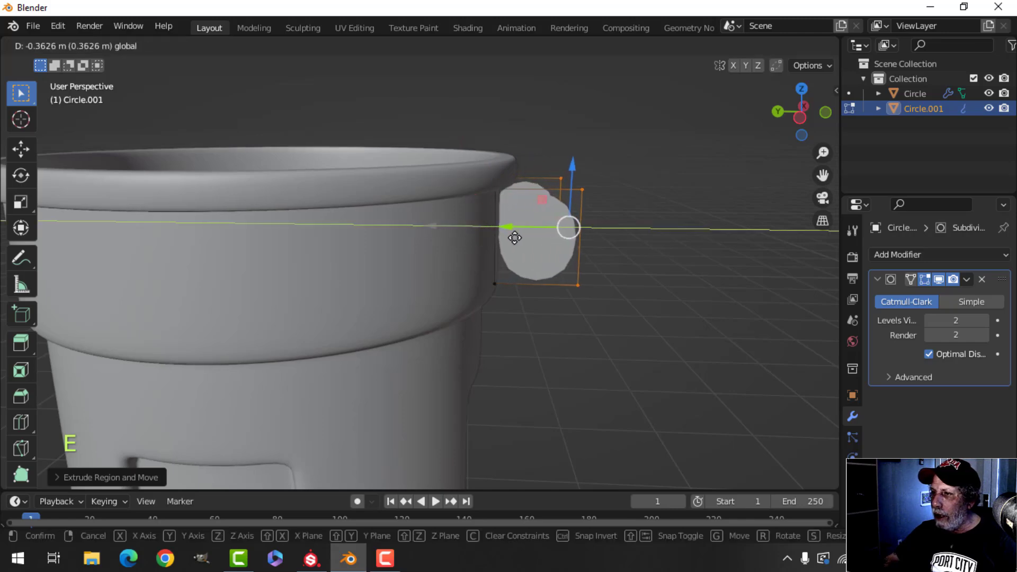
left_click(517, 238)
left_click(982, 279)
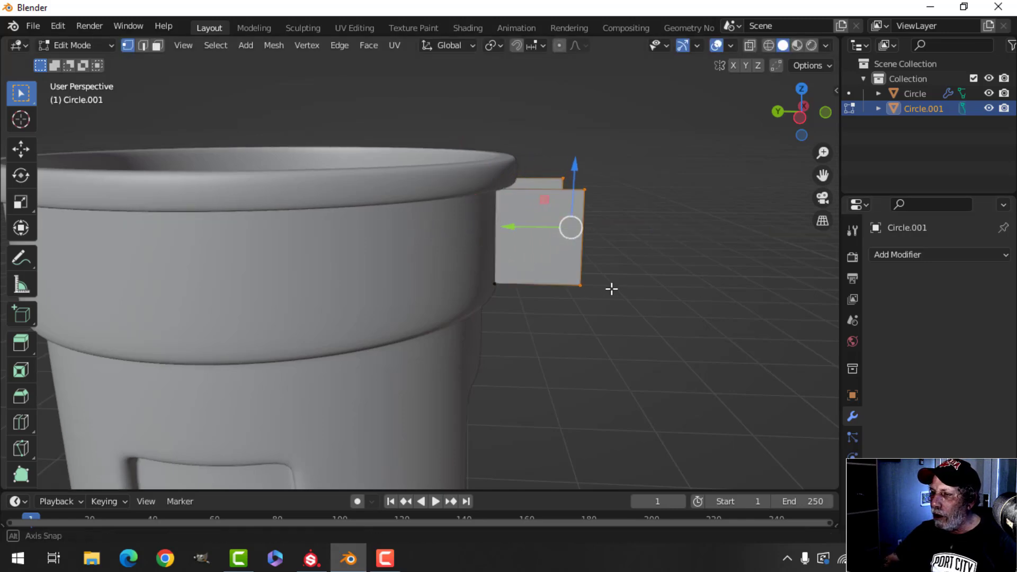
Step: Lower the outer top corners of both side plates along Z to give the plates sloping upper edges
middle_click_drag(612, 289, 534, 291)
key("alt+a")
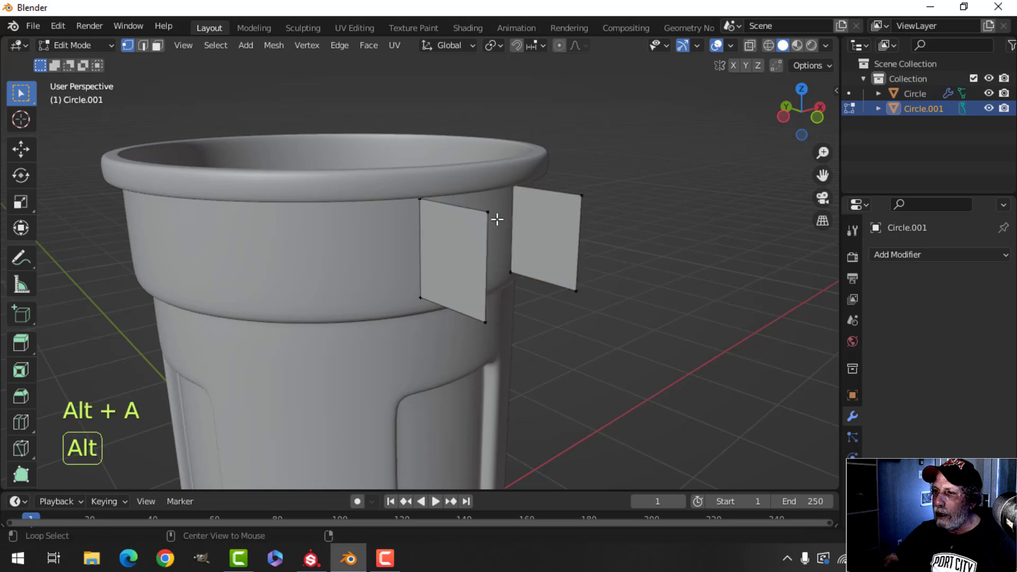
left_click(582, 195, "shift")
middle_click_drag(588, 187, 608, 252)
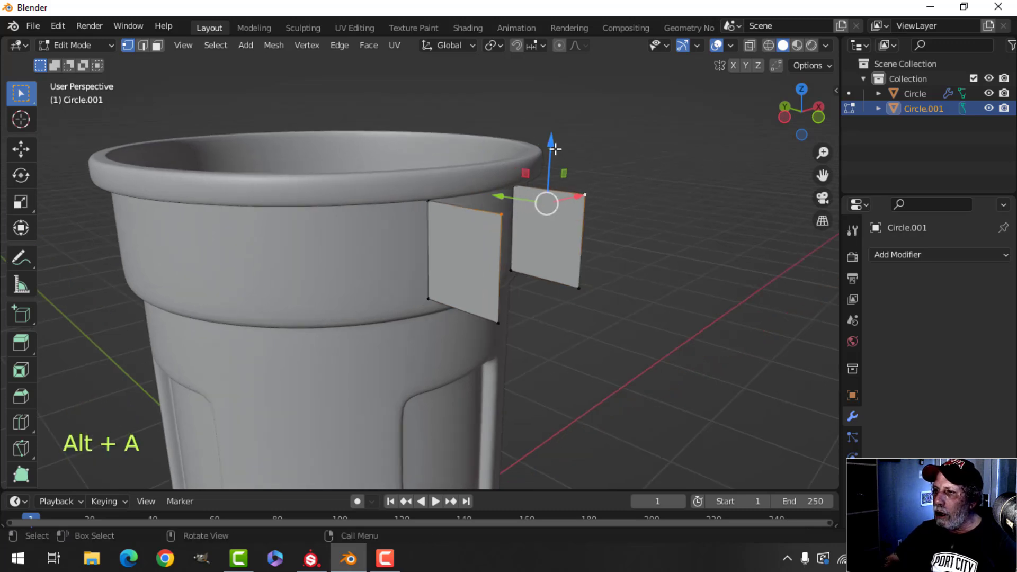
left_click_drag(556, 154, 556, 213)
Step: Fill a front face between the outer vertical edges of the two side plates
key("2")
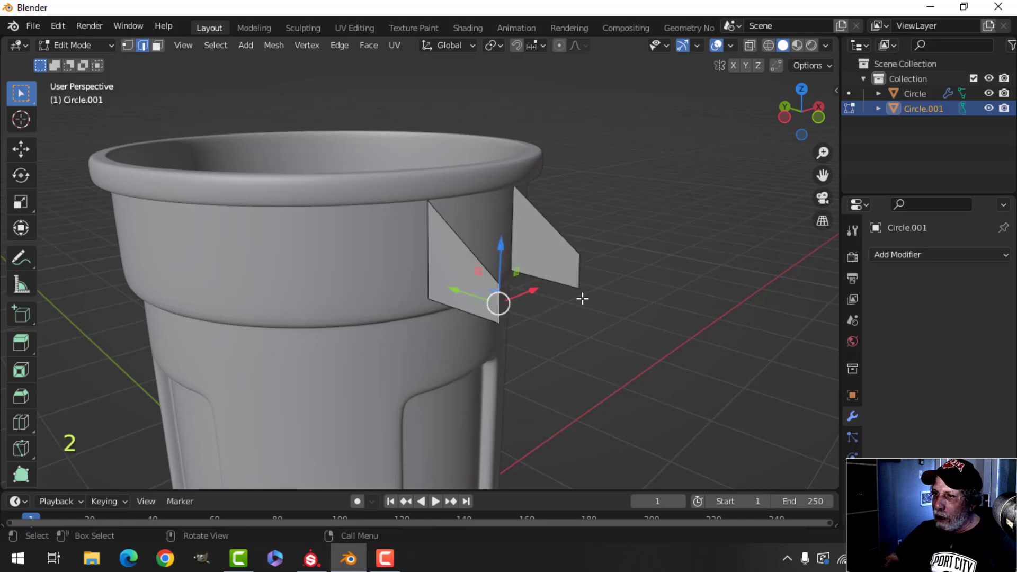
key("f")
middle_click_drag(647, 304, 553, 332)
key("Tab")
scroll(535, 320, "down", 3)
scroll(509, 336, "up", 1)
Step: Recalculate the normals of all the handle bracket's faces
key("alt+a")
left_click(465, 329)
key("Tab")
key("a")
key("alt+n")
left_click(515, 310)
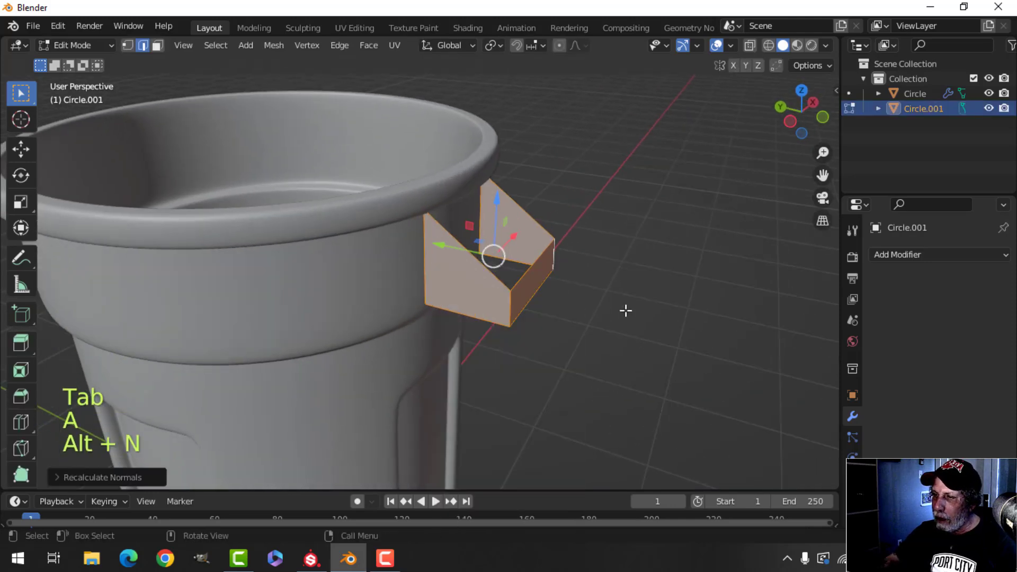
Step: Try to thicken the handle bracket by extruding its faces and fattening them along their normals, and undo the extrusion
middle_click_drag(624, 311, 479, 299)
scroll(447, 324, "up", 3)
scroll(446, 324, "down", 4)
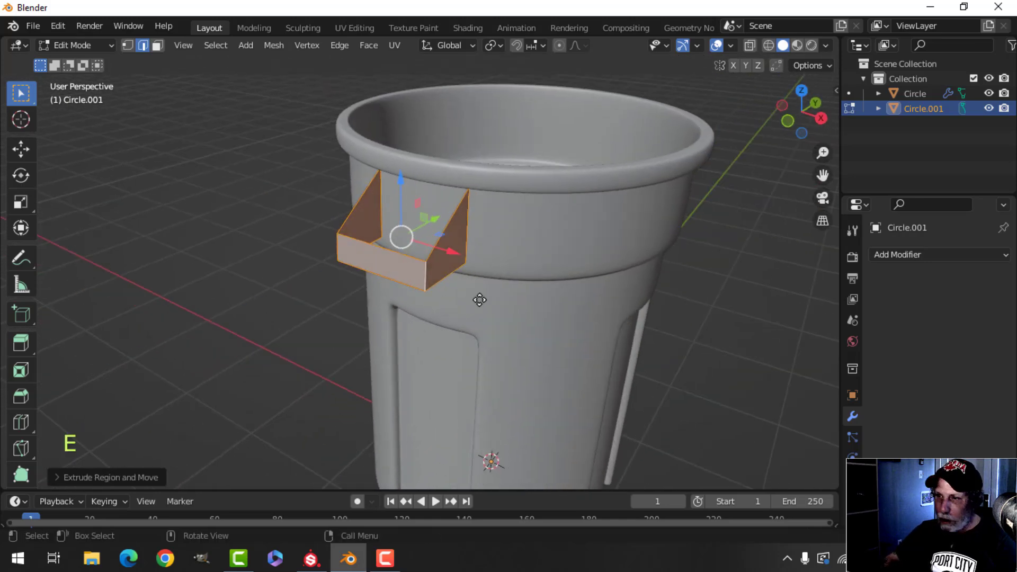
key("alt+s")
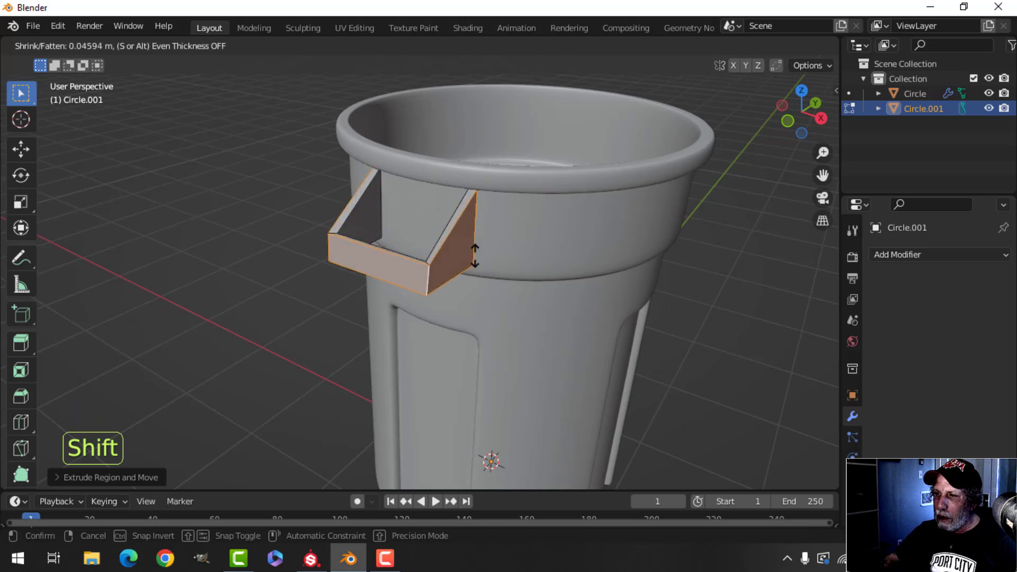
key("Escape")
key("grave")
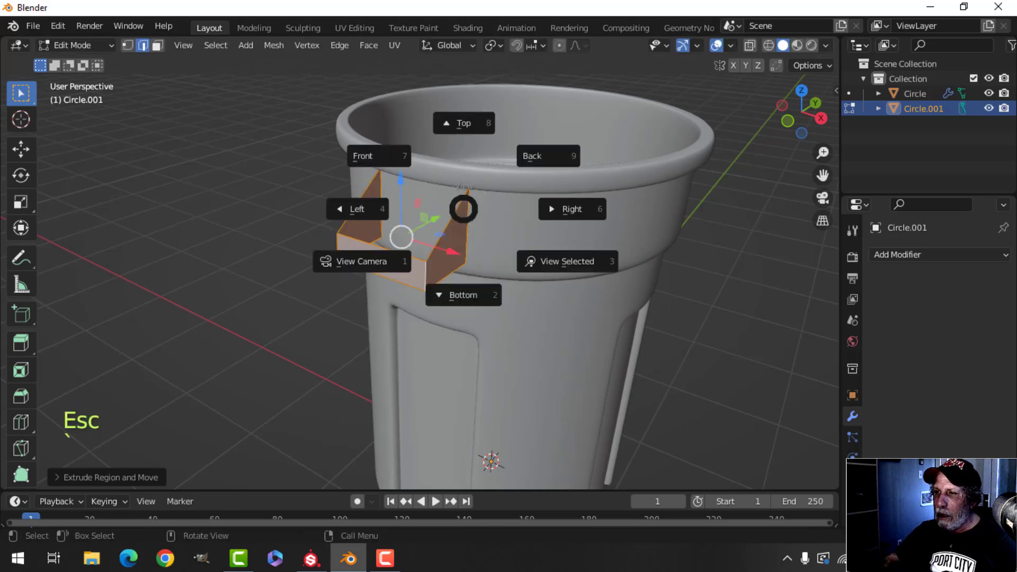
key("ctrl+z")
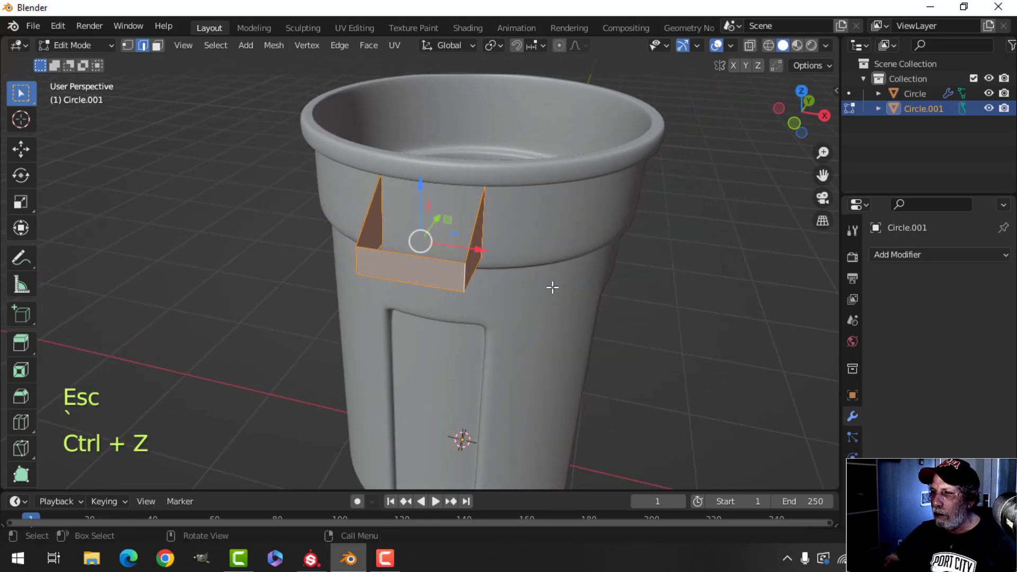
Step: Add a Solidify modifier to the handle bracket with Even Thickness and a thickness of 0.056 m, and apply it
key("Tab")
left_click(923, 255)
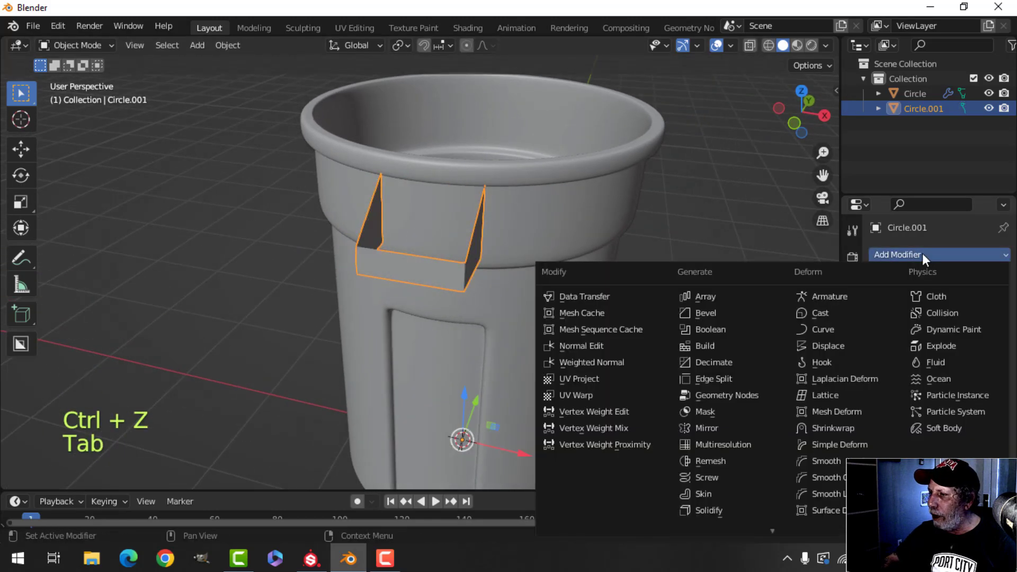
left_click(728, 508)
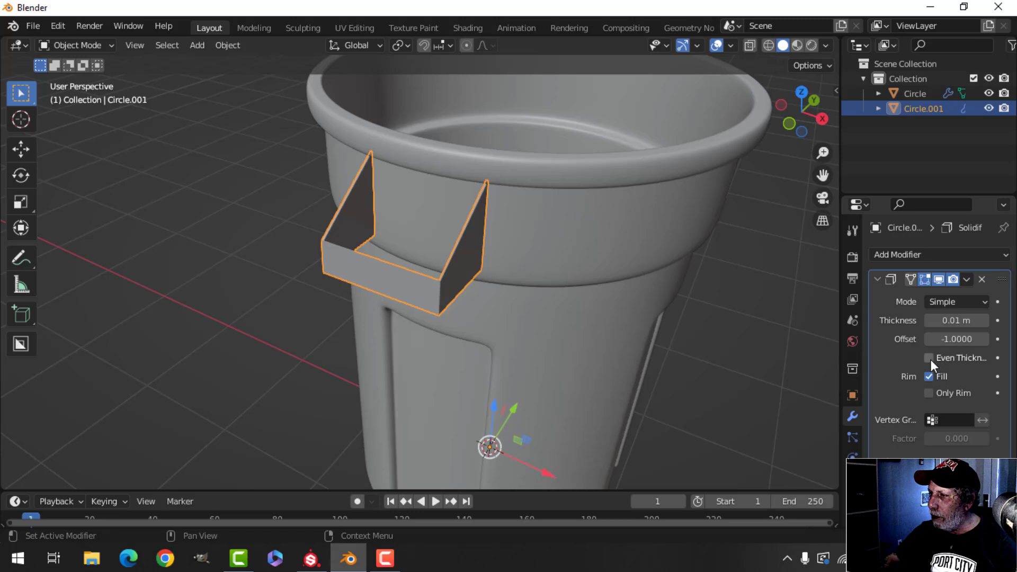
mouse_move(956, 320)
left_mouse_down("shift")
mouse_move(921, 320)
mouse_move(948, 320)
left_mouse_up("shift")
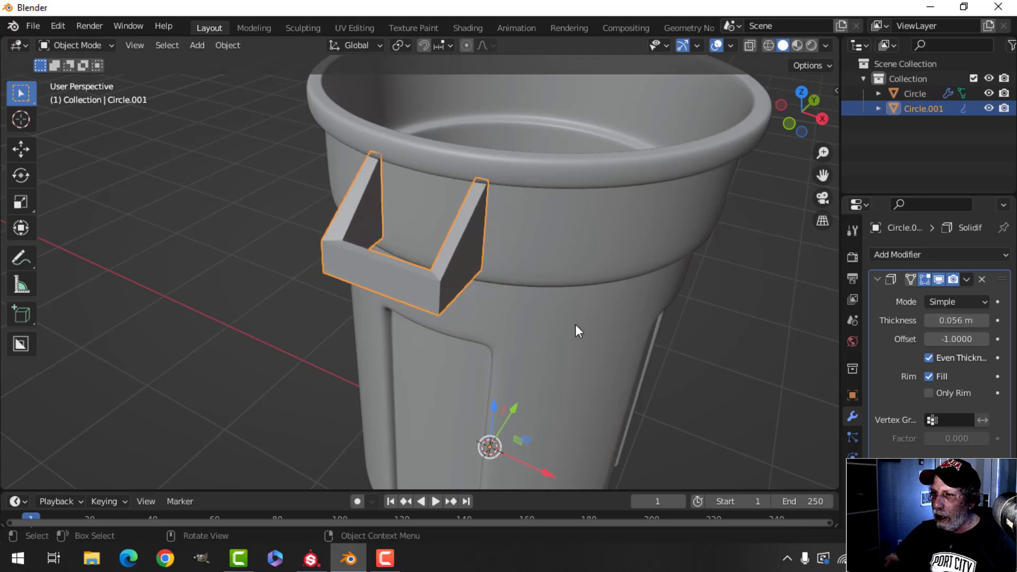
middle_click_drag(577, 326, 837, 293)
left_click(967, 279)
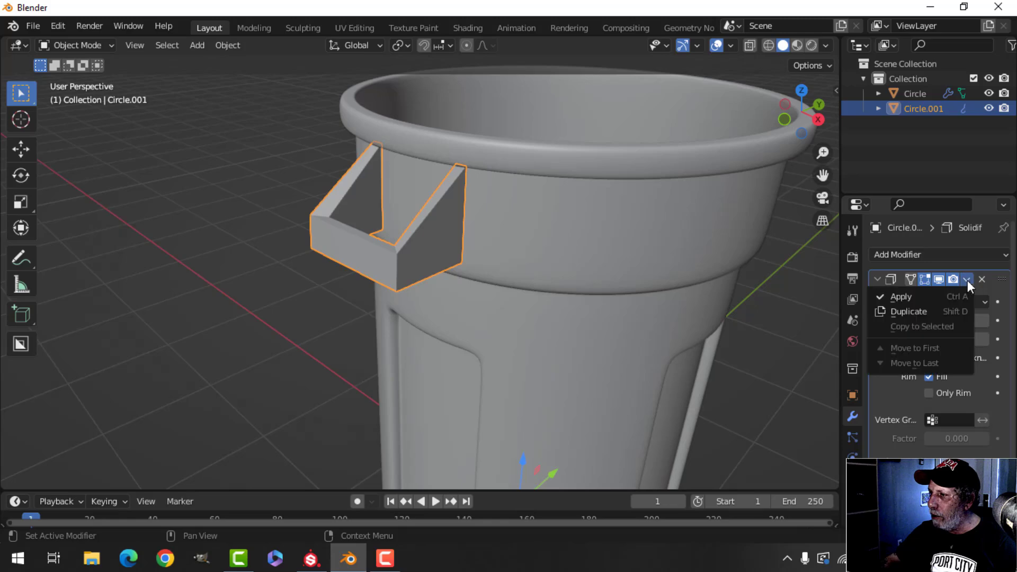
left_click(911, 297)
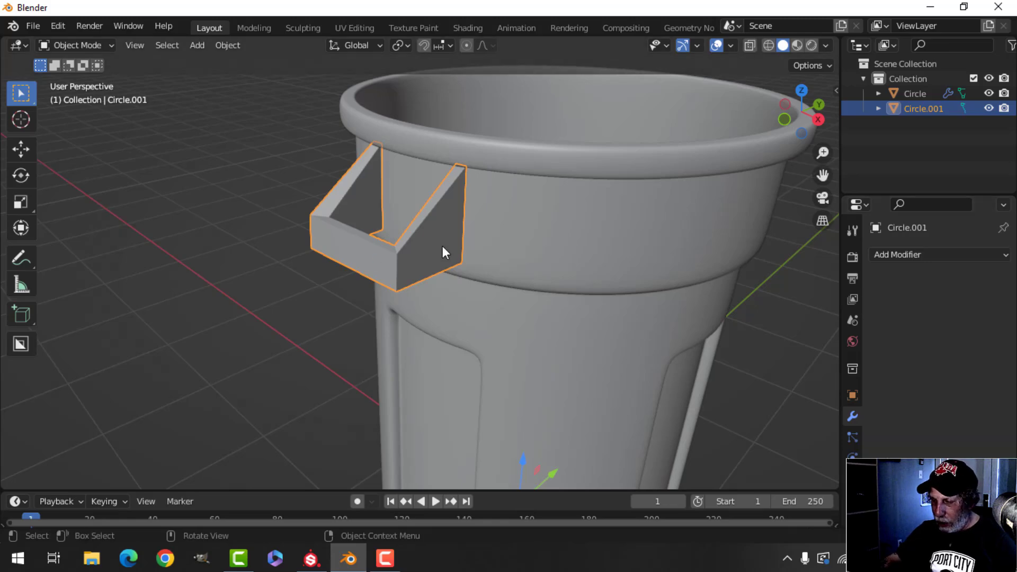
Step: Isolate the handle bracket in local view and delete the rear end faces of its two side plates
key("slash")
middle_click_drag(566, 258, 357, 225)
key("Tab")
key("3")
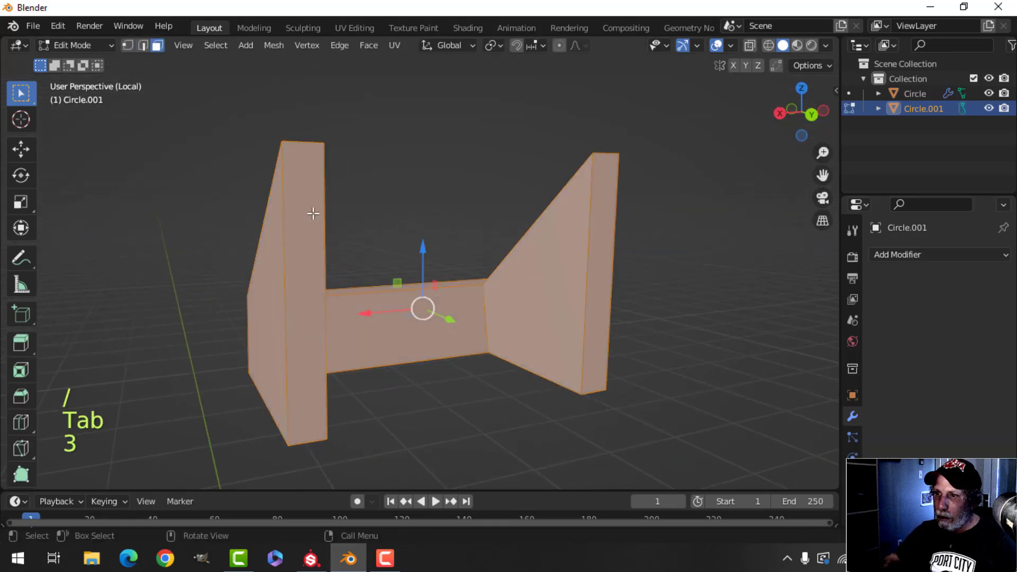
left_click(316, 213)
left_click(602, 195, "shift")
key("x")
left_click(603, 196)
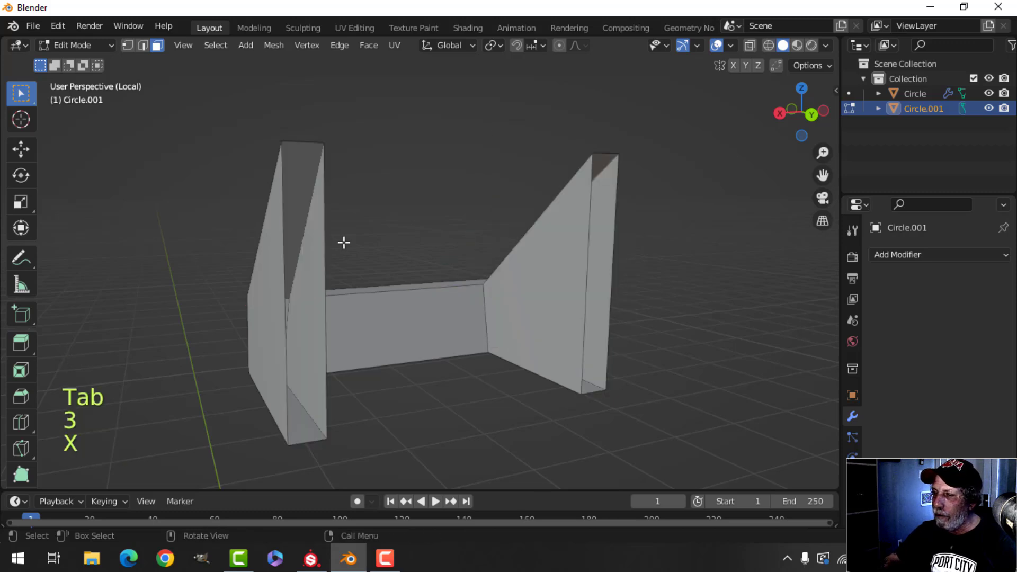
Step: Bevel the bracket's two front corners with a multi-segment rounding about 0.025 m wide
middle_click_drag(343, 241, 440, 287)
left_click(359, 296, "shift")
left_click_drag(414, 245, 419, 222)
middle_click_drag(388, 270, 638, 378)
key("alt+a")
key("alt+a")
left_click(318, 279, "alt+shift")
scroll(625, 374, "down", 5)
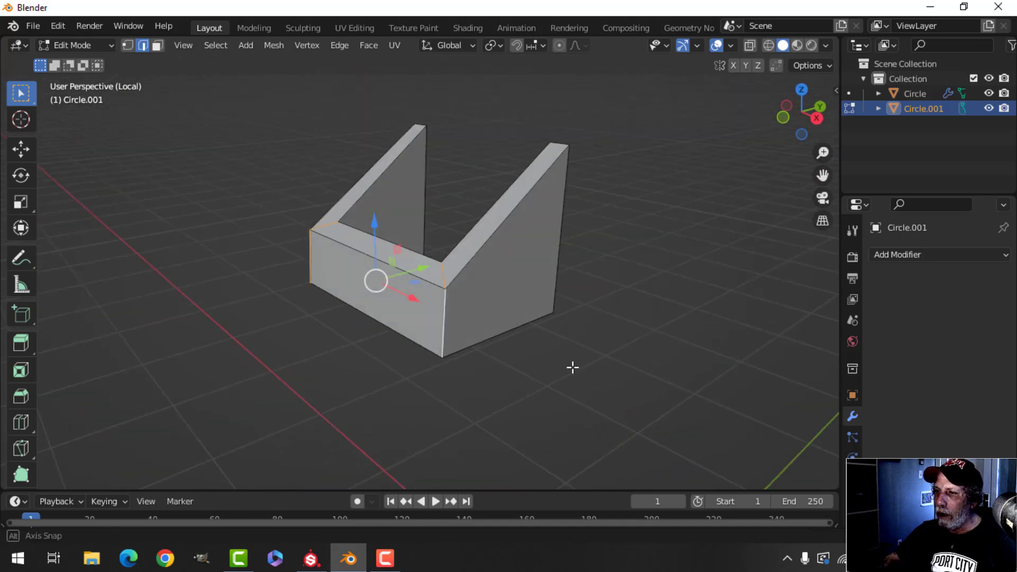
key("ctrl+b")
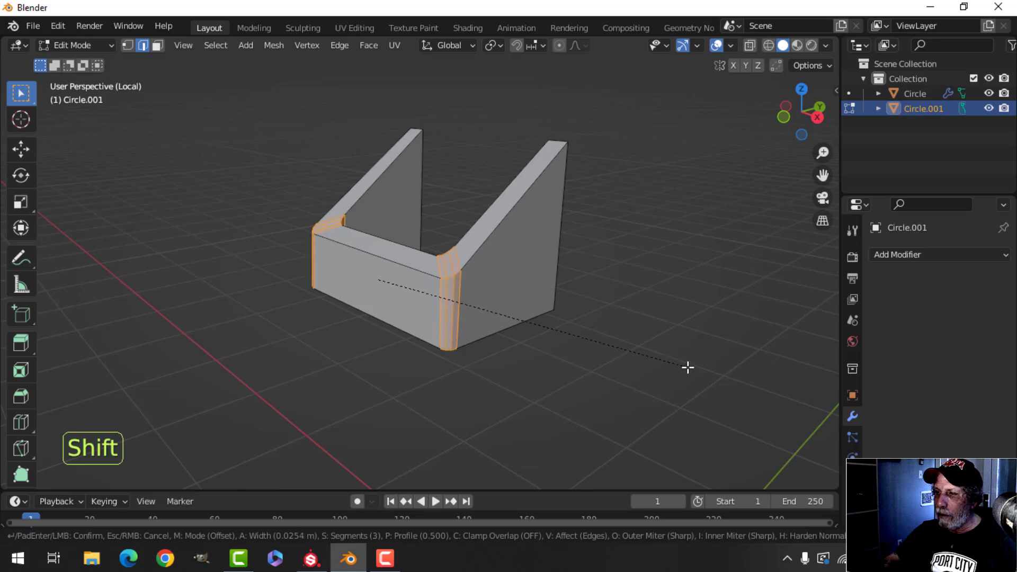
left_click(698, 365)
Step: Bevel the edge loops along the bracket's upper and lower outlines with a multi-segment rounding about 0.007 m wide
key("alt+a")
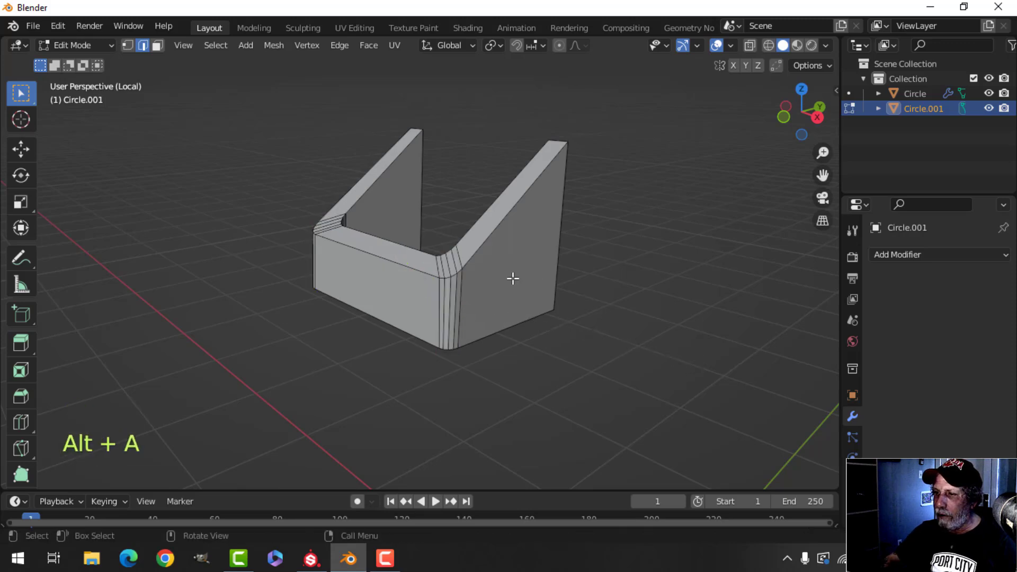
mouse_move(514, 277)
middle_mouse_down()
mouse_move(526, 306)
mouse_move(511, 274)
middle_mouse_up()
left_click(488, 253, "alt+shift")
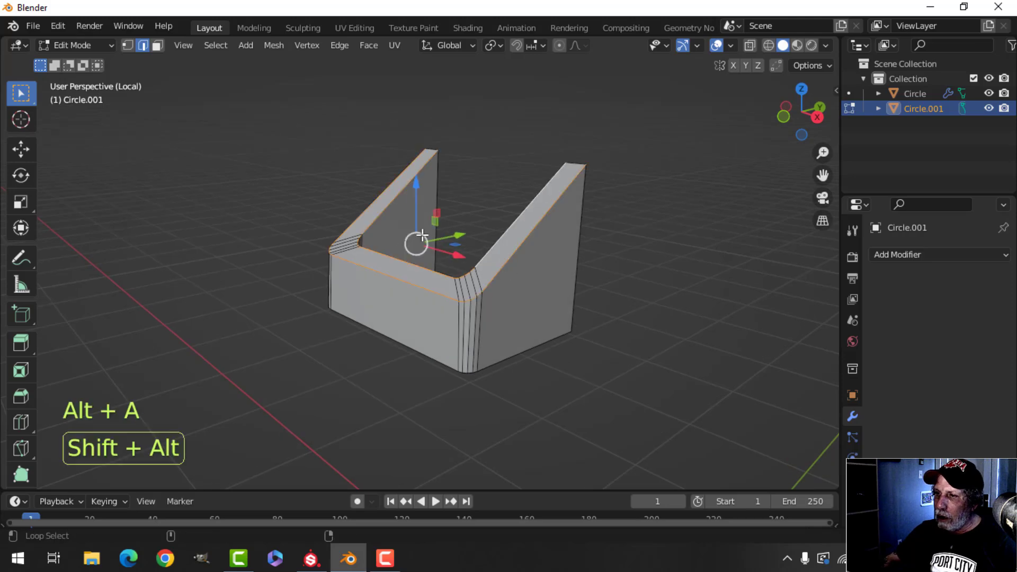
left_click(422, 344, "alt+shift")
middle_click_drag(497, 352, 621, 334)
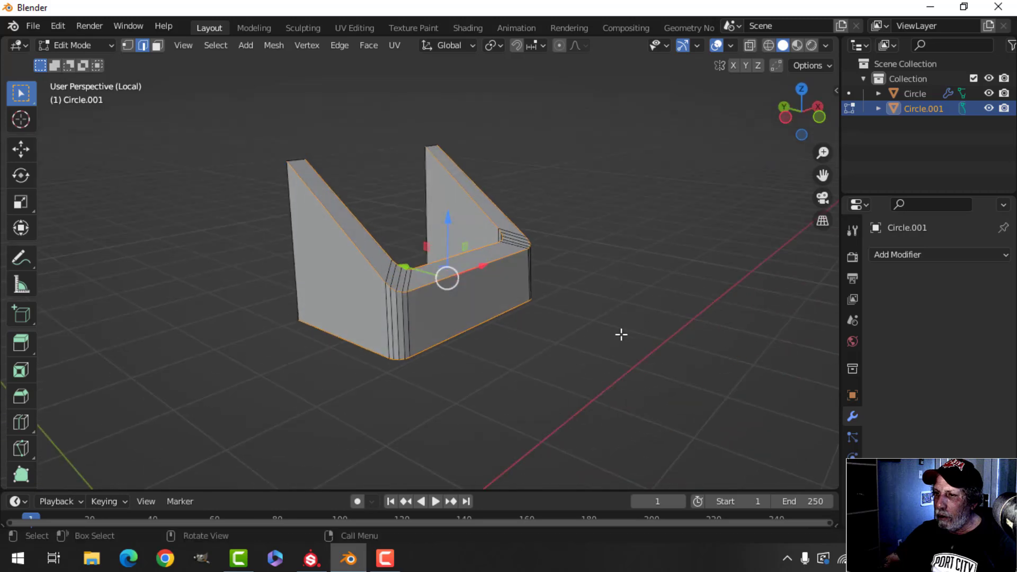
scroll(588, 334, "up", 3)
key("ctrl+b")
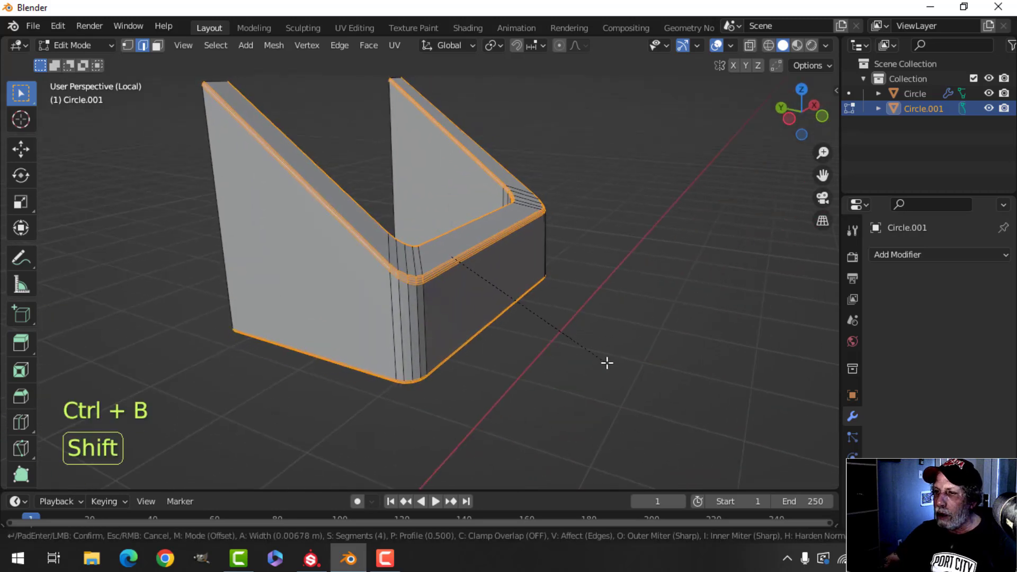
left_click(618, 370)
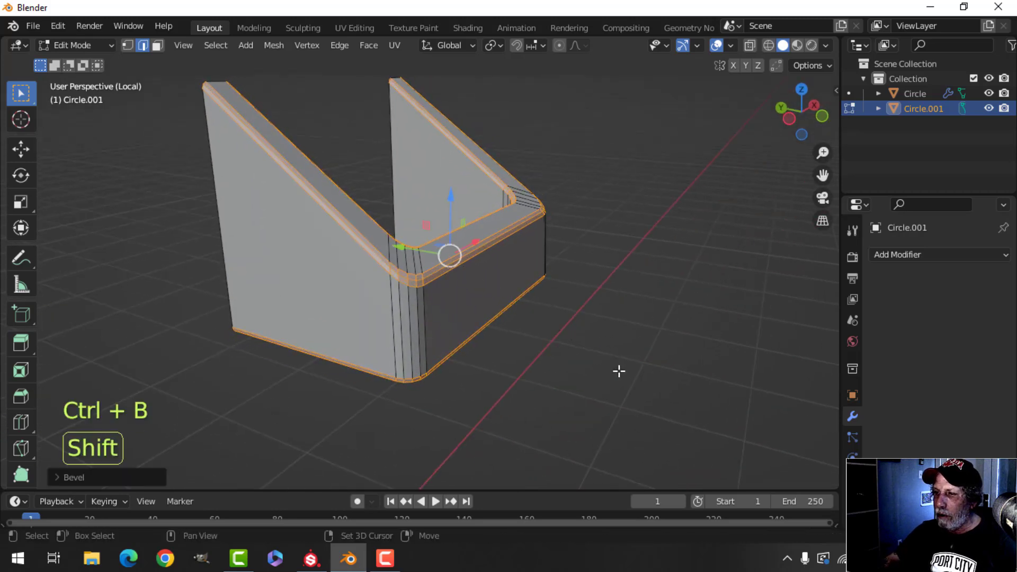
Step: Shade the handle bracket smooth and leave local view to bring back the whole container
key("Tab")
right_click(483, 262)
left_click(483, 261)
key("alt+a")
middle_click_drag(482, 306, 513, 303)
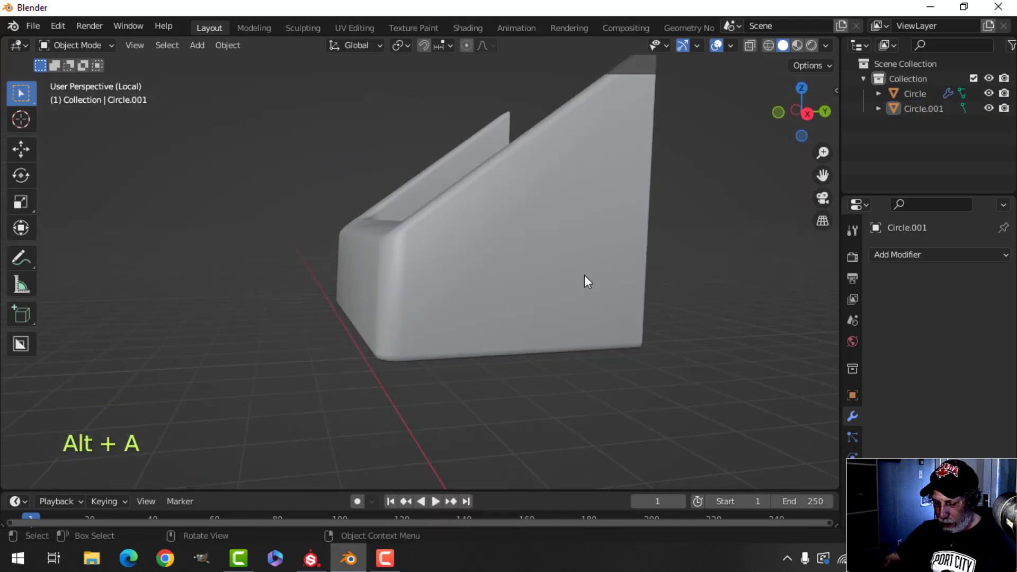
key("slash")
scroll(521, 286, "down", 4)
middle_click_drag(513, 268, 595, 277)
scroll(556, 291, "up", 4)
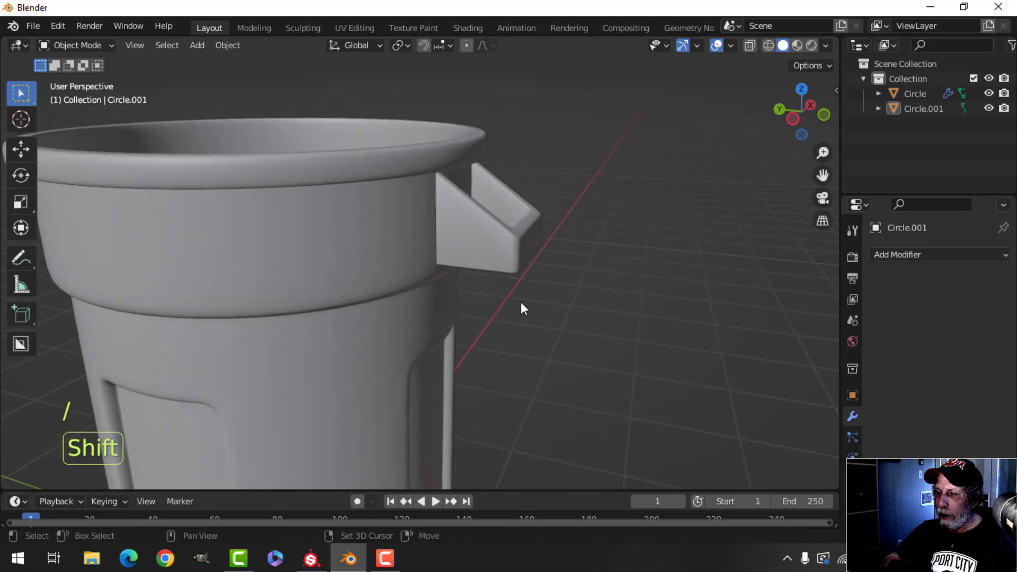
Step: Recalculate all of the handle bracket's normals to the outside and merge its vertices by distance
left_click(491, 244)
key("Tab")
key("a")
key("alt+n")
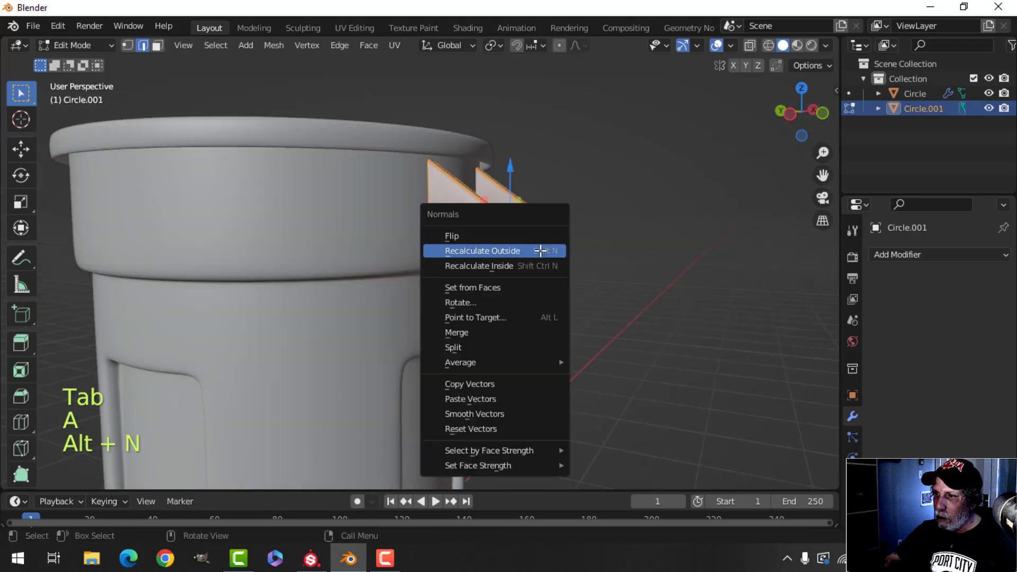
left_click(543, 251)
key("m")
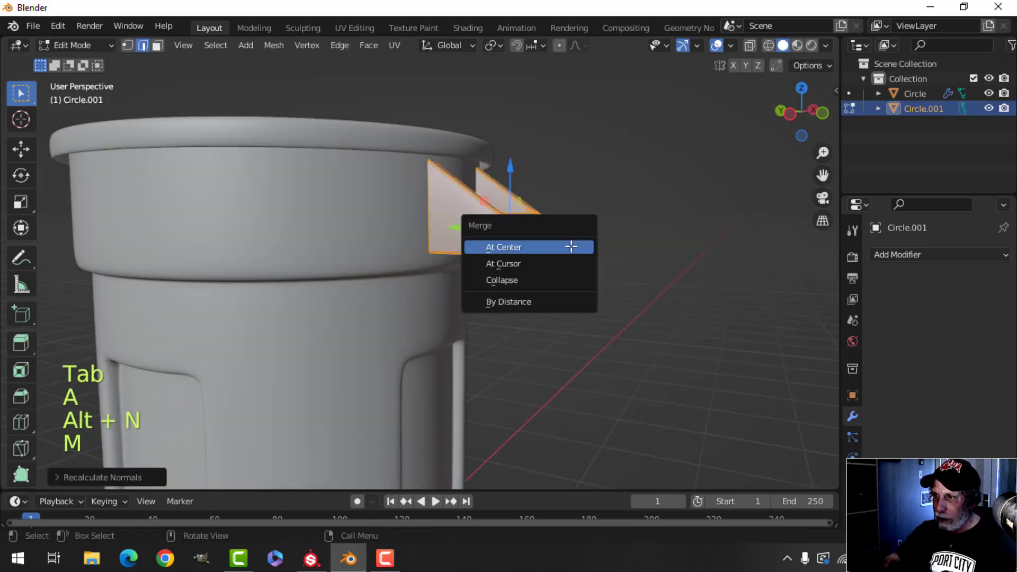
left_click(573, 299)
key("Tab")
scroll(483, 295, "down", 5)
key("alt+a")
mouse_move(484, 295)
middle_mouse_down()
mouse_move(520, 330)
mouse_move(477, 314)
middle_mouse_up()
Step: Add a Mirror modifier to the handle bracket with only the Y axis enabled
left_click(471, 257)
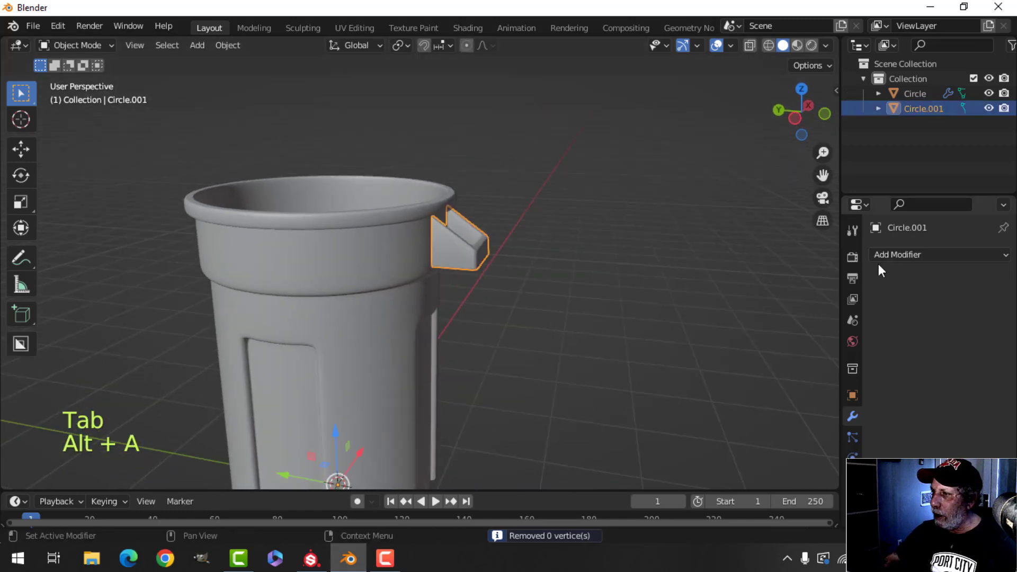
left_click(880, 257)
left_click(713, 428)
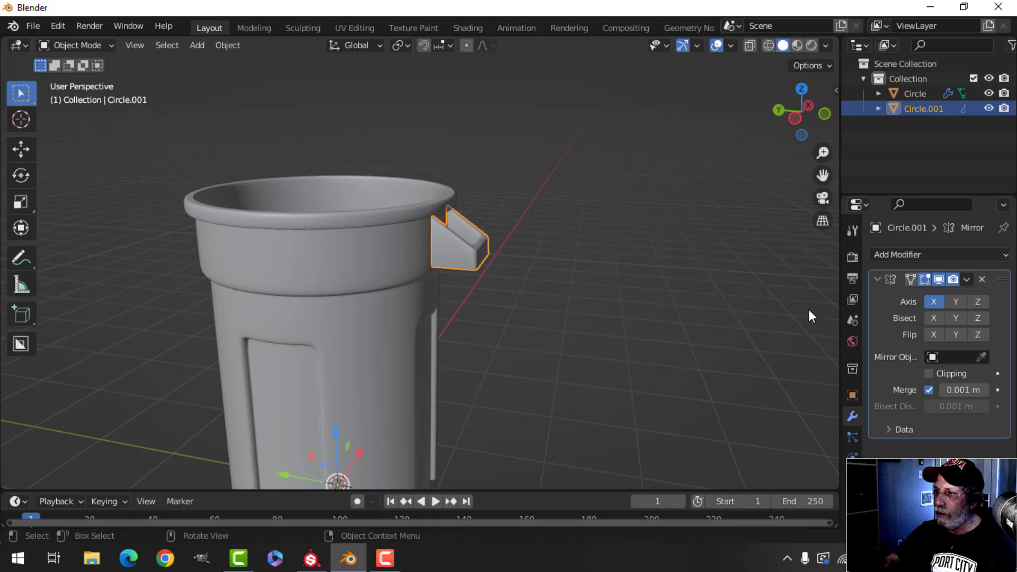
left_click(931, 303)
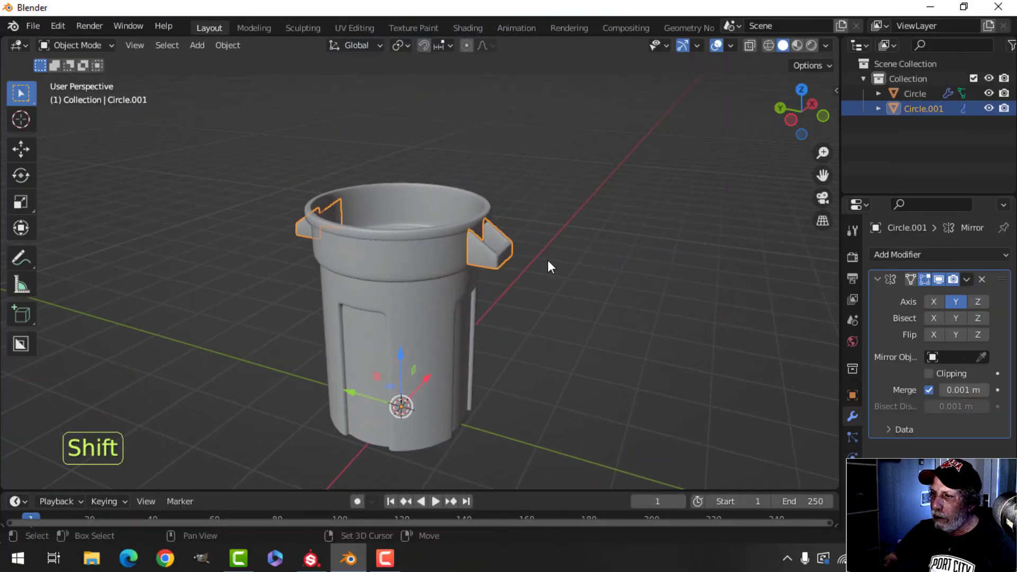
scroll(475, 269, "up", 8)
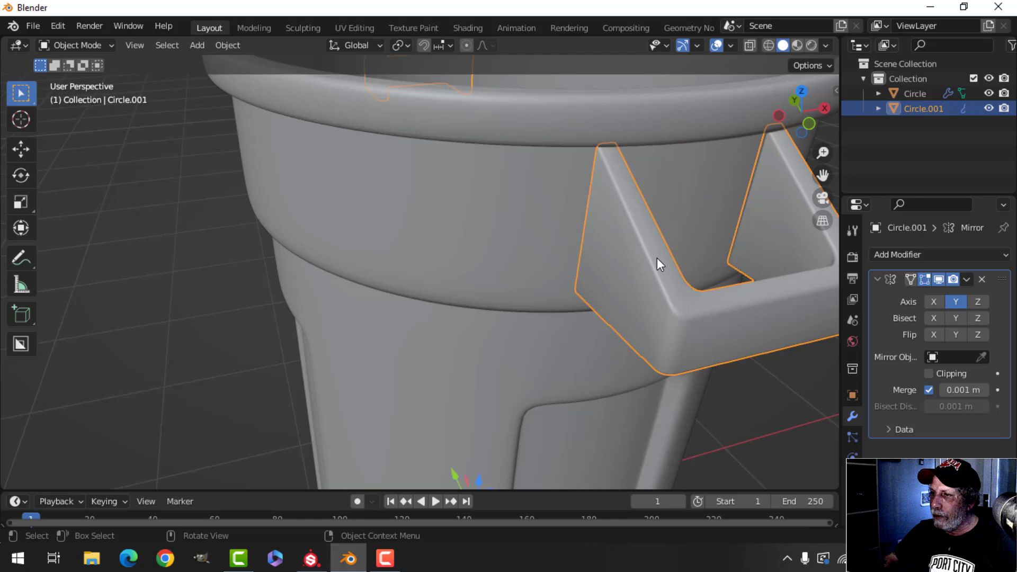
Step: Mark seams on the handle bracket along its rounded corners and outer edge loops
middle_click_drag(657, 258, 364, 163)
key("Tab")
scroll(518, 227, "up", 4)
key("alt+a")
left_click(441, 256, "alt")
key("alt+a")
left_click(447, 254, "alt+shift")
left_click(370, 144, "alt+shift")
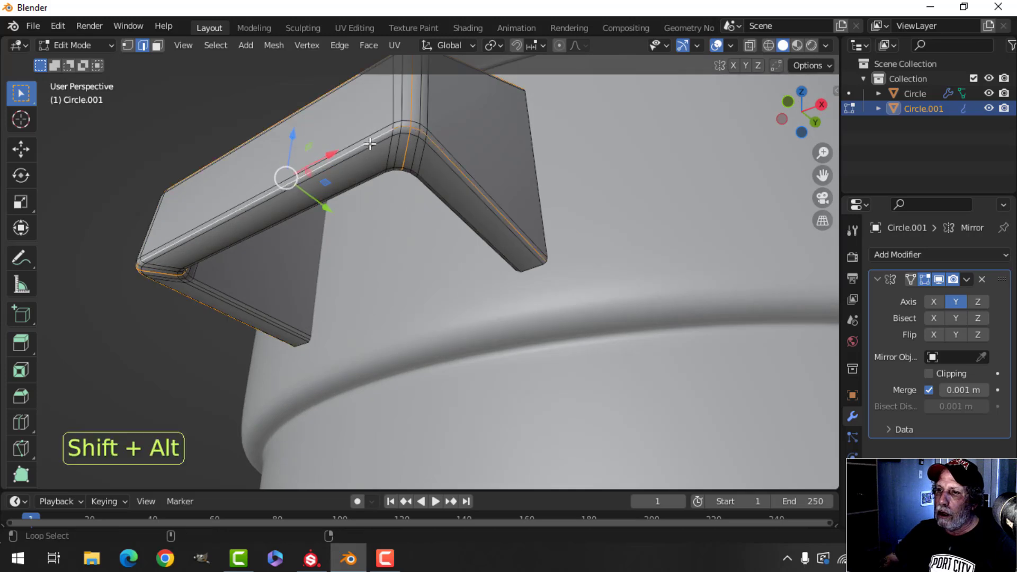
key("ctrl+e")
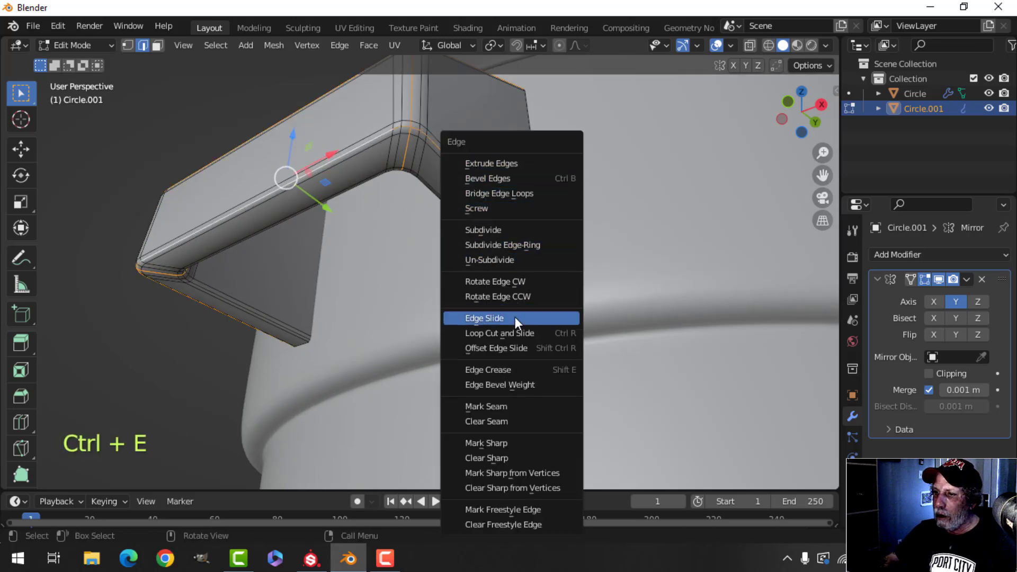
left_click(508, 406)
Step: Switch to the UV Editing workspace and unwrap the handle bracket
middle_click_drag(509, 288, 431, 37)
left_click(352, 29)
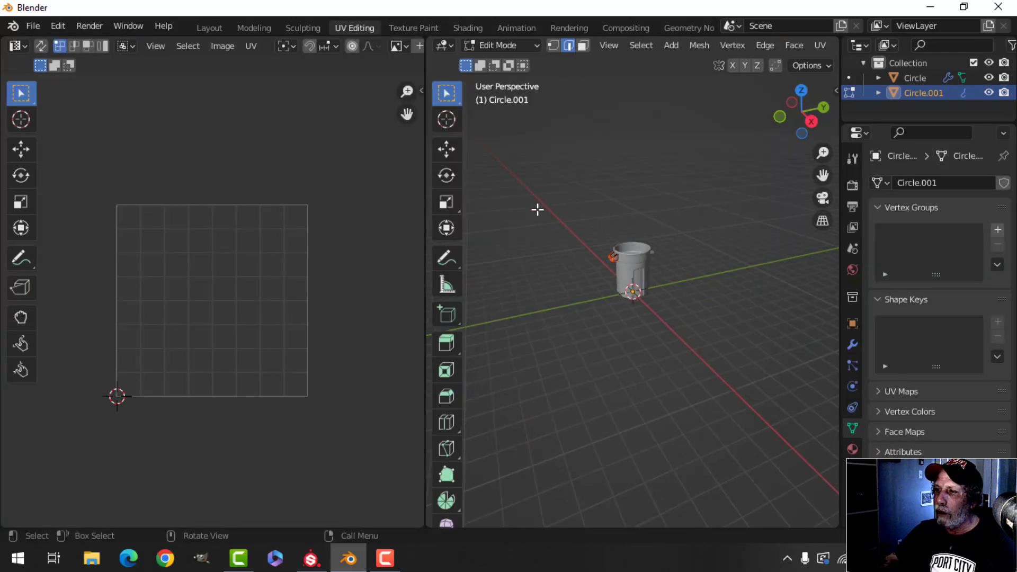
middle_click_drag(538, 209, 702, 262)
scroll(724, 265, "up", 5)
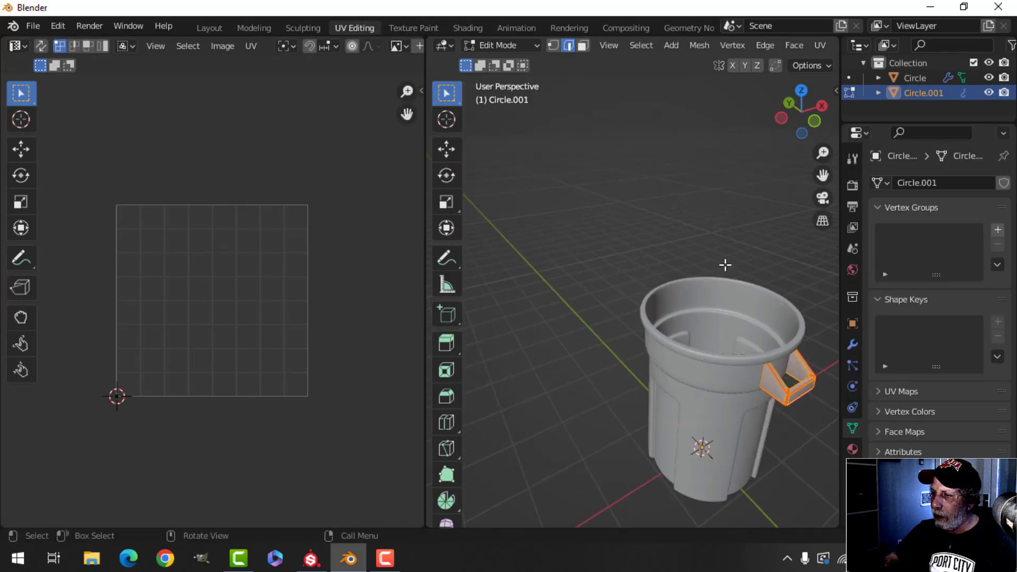
key("u")
left_click(663, 211)
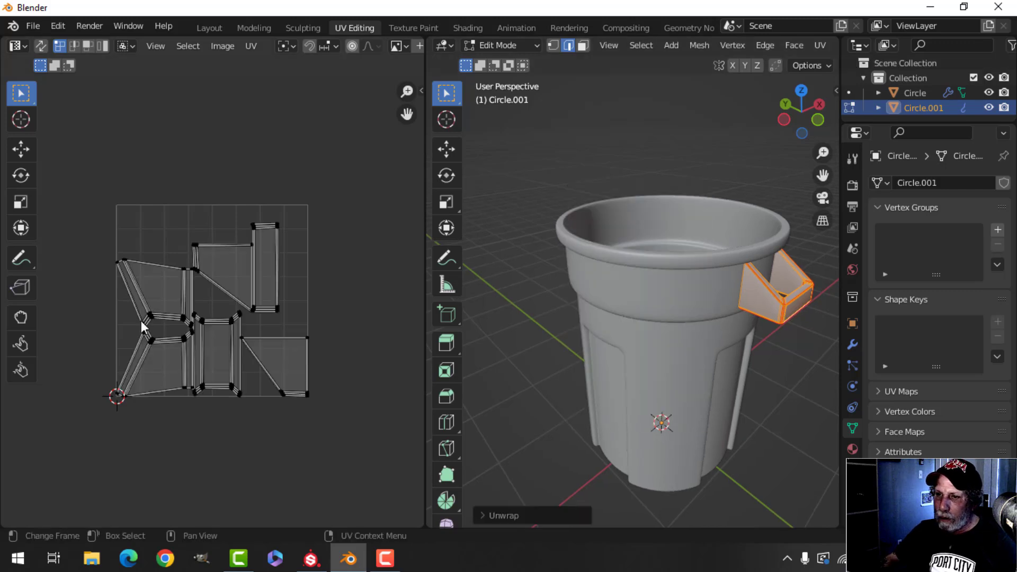
scroll(215, 326, "up", 2)
Step: Mark additional seams along the lower and upper inner edge loops of the handle bracket
middle_click_drag(610, 313, 670, 240)
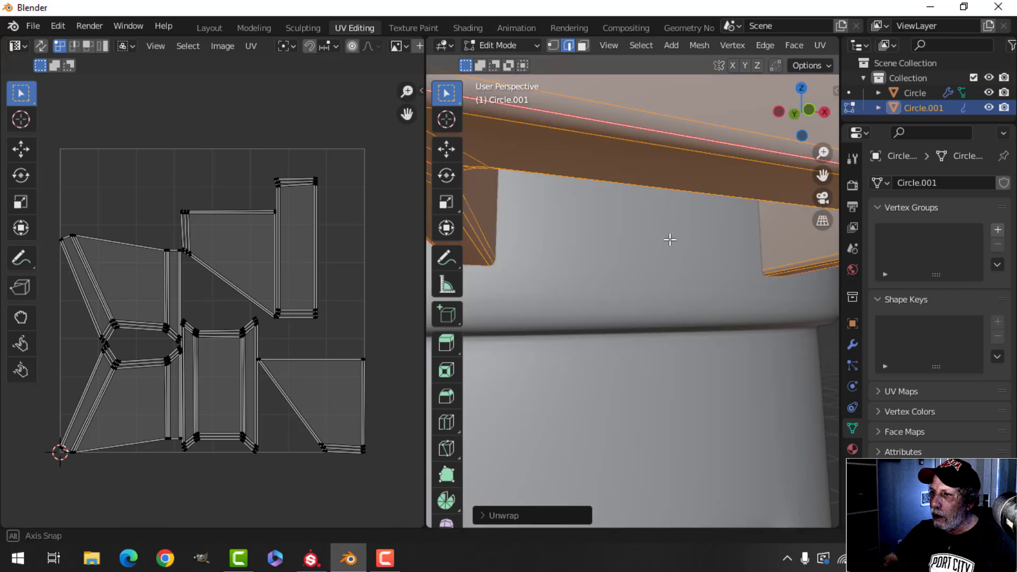
key("alt+a")
middle_click_drag(577, 232, 514, 268)
key("ctrl+z")
key("KP_Decimal")
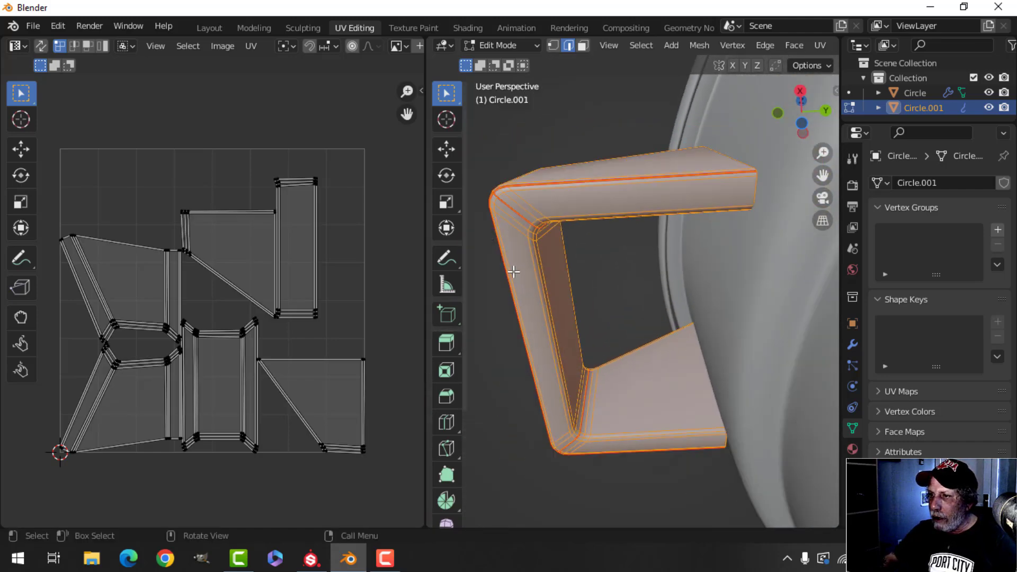
key("alt+a")
scroll(507, 260, "up", 4)
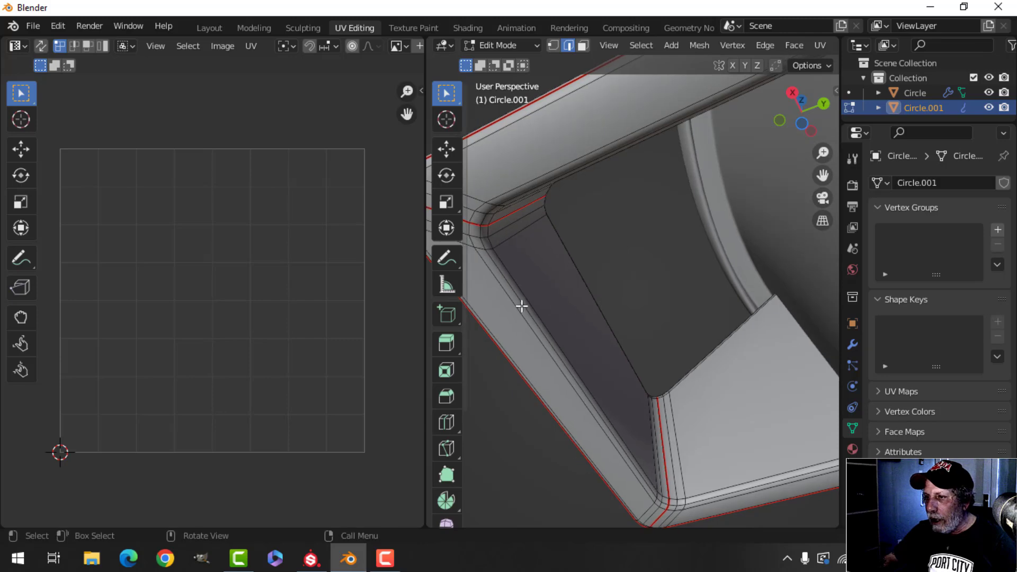
key("ctrl+e")
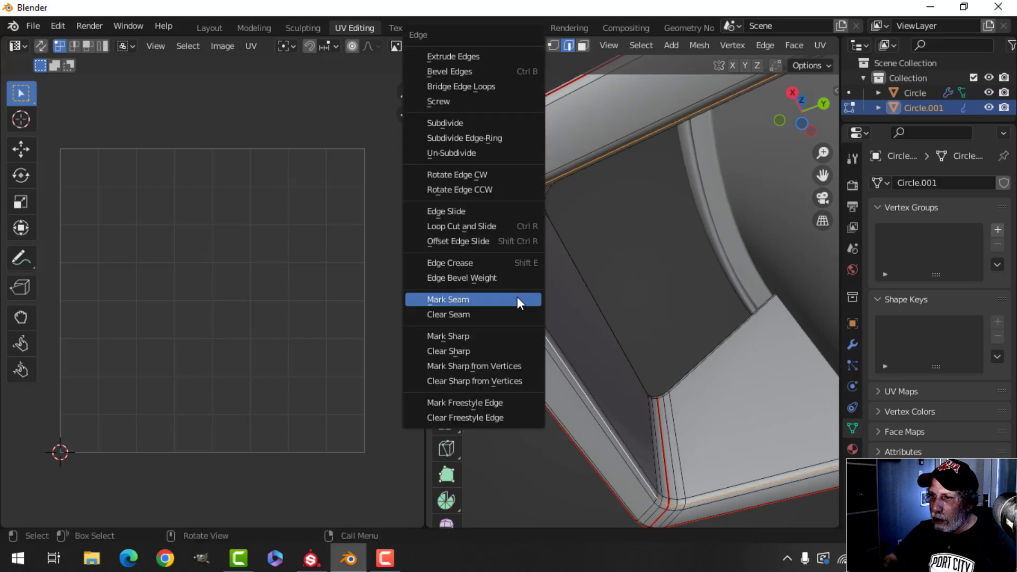
left_click(517, 300)
middle_click_drag(517, 300, 746, 240)
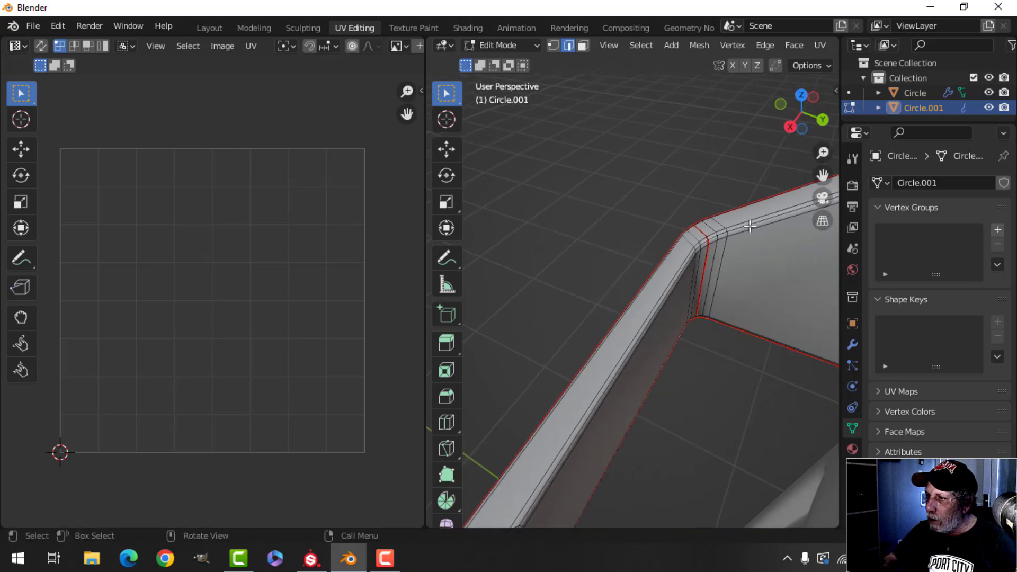
key("ctrl+e")
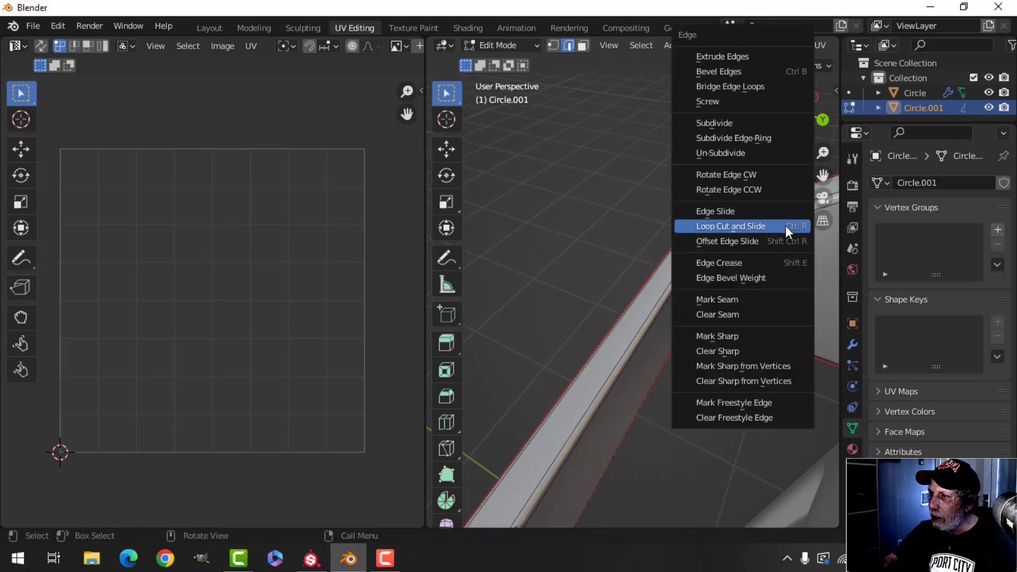
left_click(739, 300)
Step: Unwrap the whole handle bracket again using the added seams
key("a")
key("u")
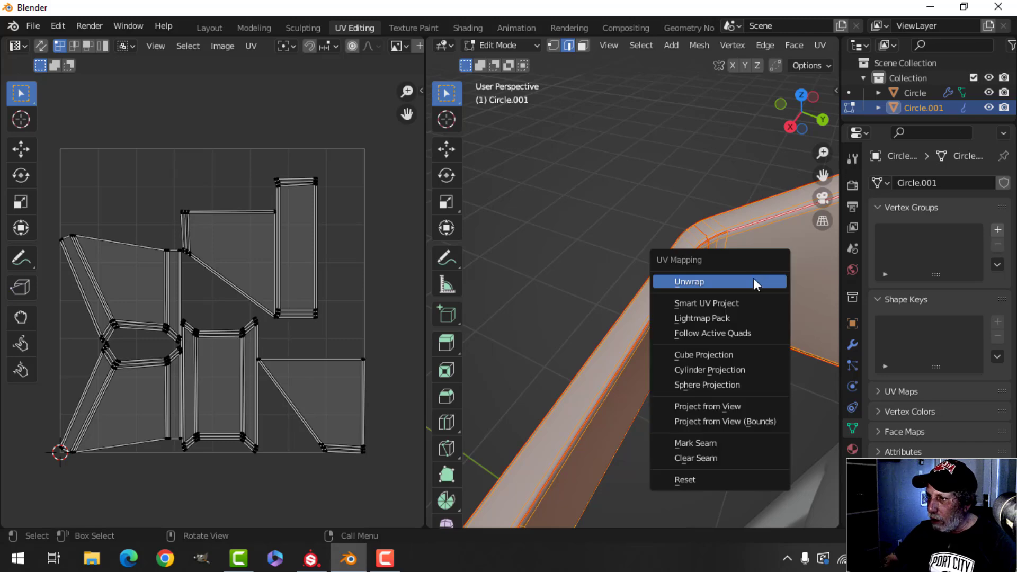
left_click(763, 279)
scroll(272, 335, "up", 2)
scroll(272, 336, "down", 3)
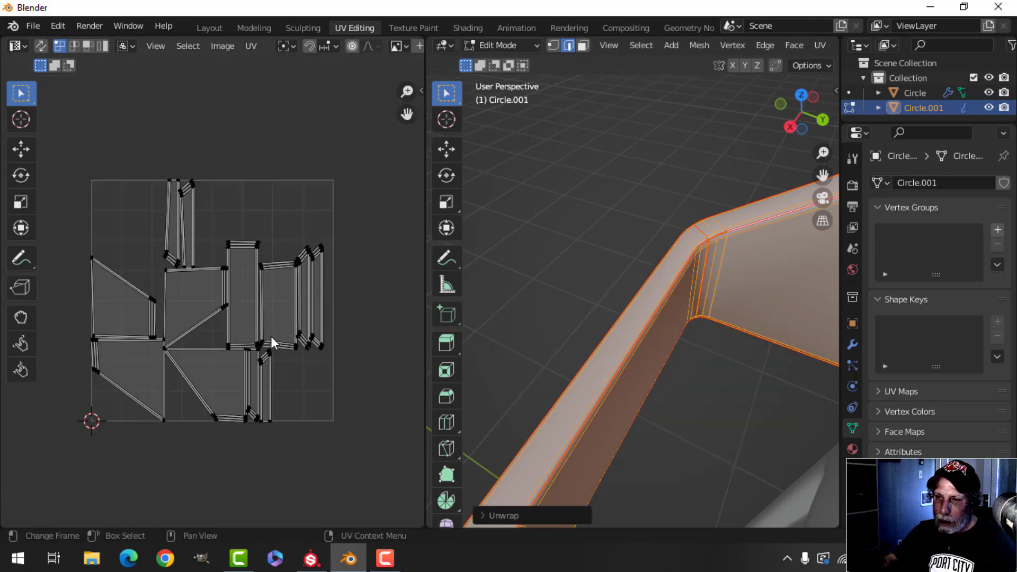
key("a")
scroll(283, 339, "up", 4)
scroll(279, 345, "down", 4)
middle_click_drag(631, 288, 288, 262)
Step: Leave the bracket's mesh editing, select the container body and apply its Subdivision modifier
key("Tab")
scroll(541, 206, "down", 4)
middle_click_drag(540, 207, 635, 217)
left_click(635, 219)
middle_click_drag(642, 252, 807, 351)
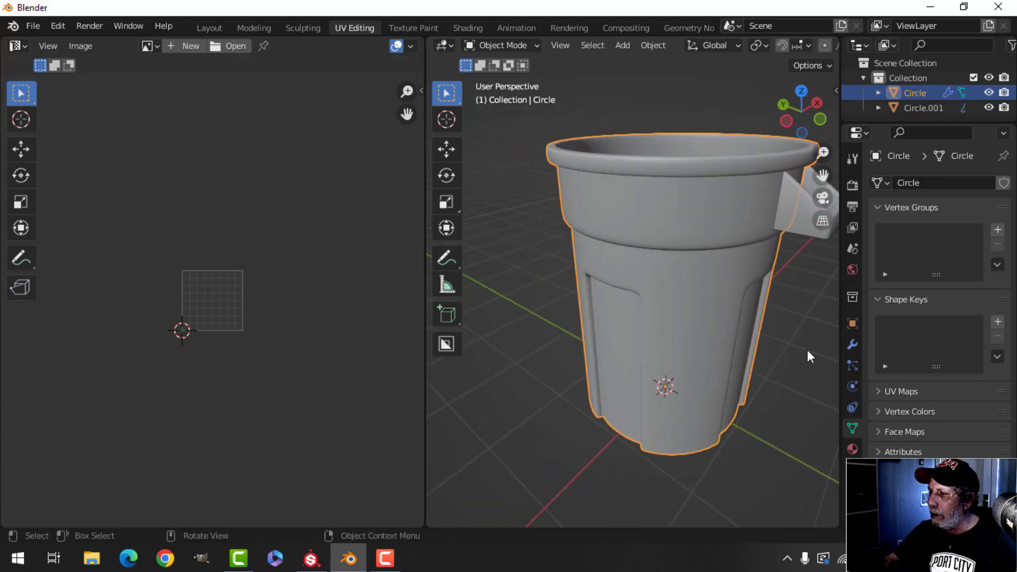
left_click(855, 344)
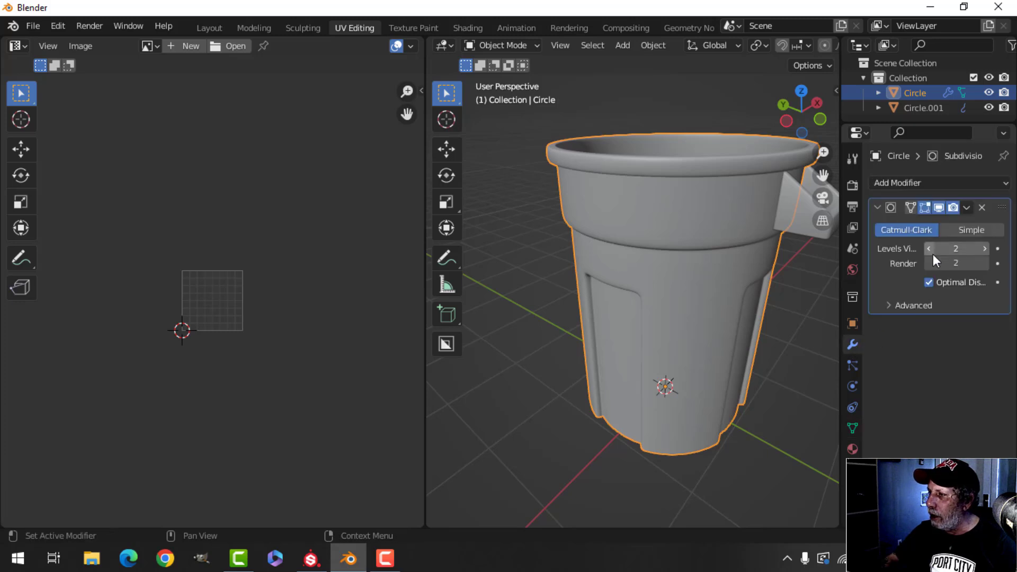
middle_click_drag(684, 286, 636, 223)
left_click(967, 208)
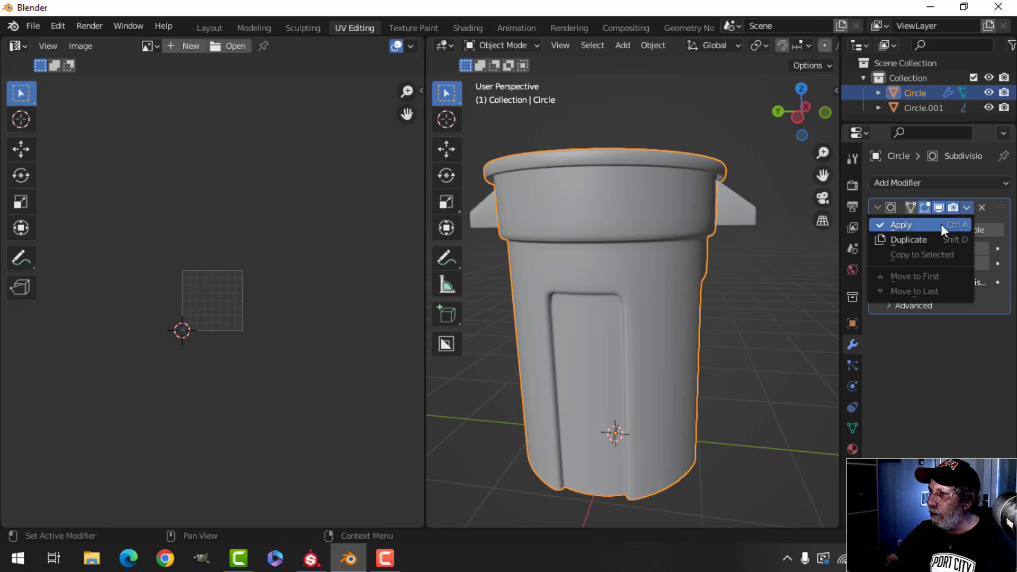
left_click(941, 225)
Step: Dissolve the surplus horizontal edge loops on the outside of the rim, the collar, the upper body and across the recessed panels
key("Tab")
scroll(619, 271, "up", 5)
scroll(616, 276, "down", 5)
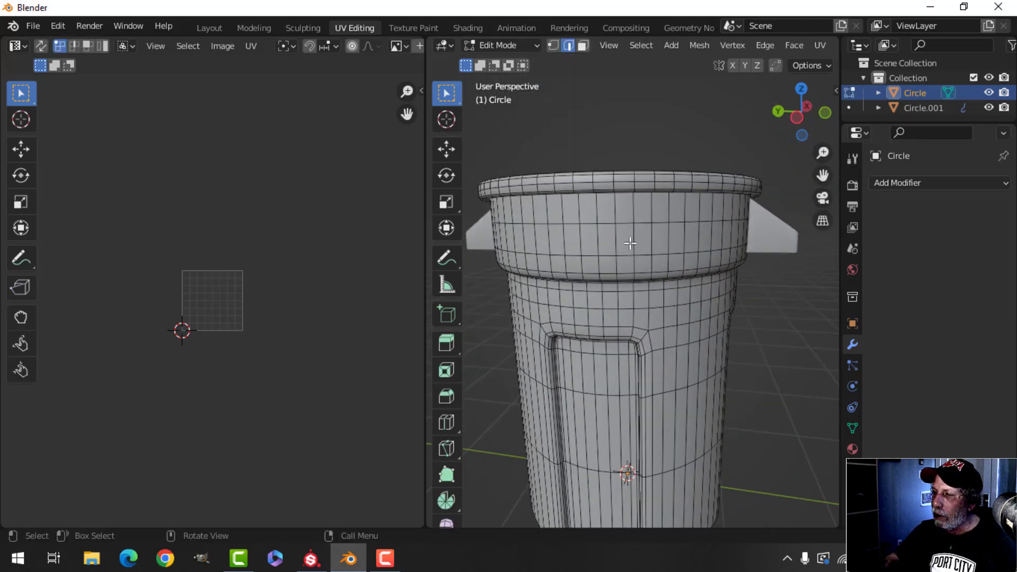
scroll(630, 265, "up", 2)
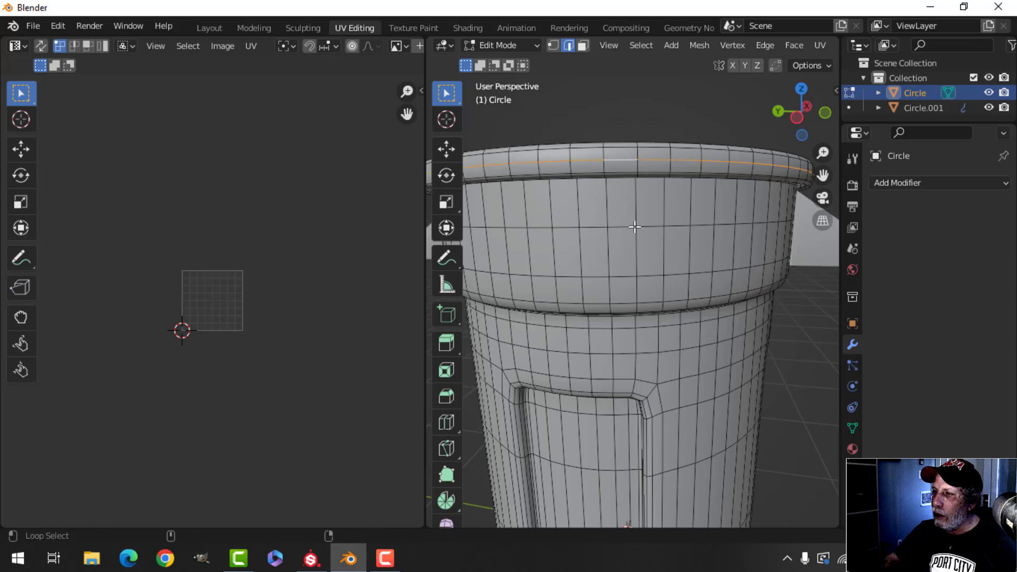
left_click(623, 280, "alt+shift")
middle_click_drag(623, 279, 641, 330)
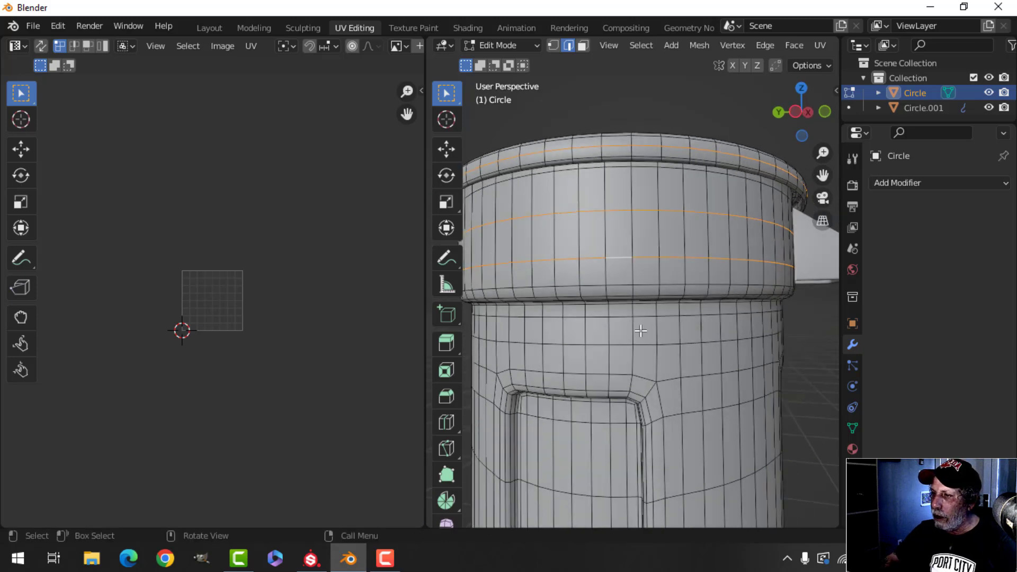
scroll(621, 345, "down", 4)
middle_click_drag(711, 375, 674, 288, "shift")
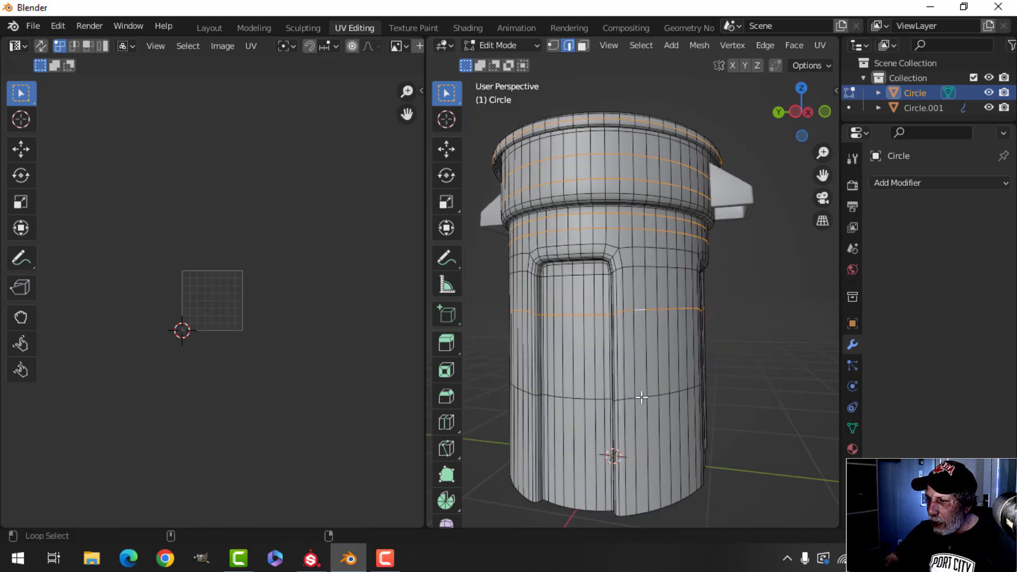
key("x")
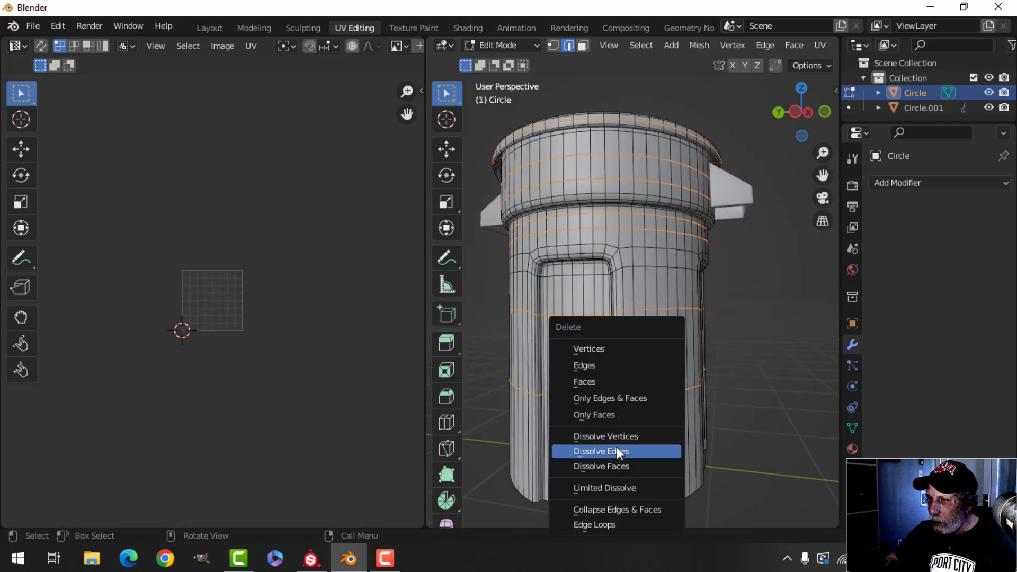
left_click(620, 451)
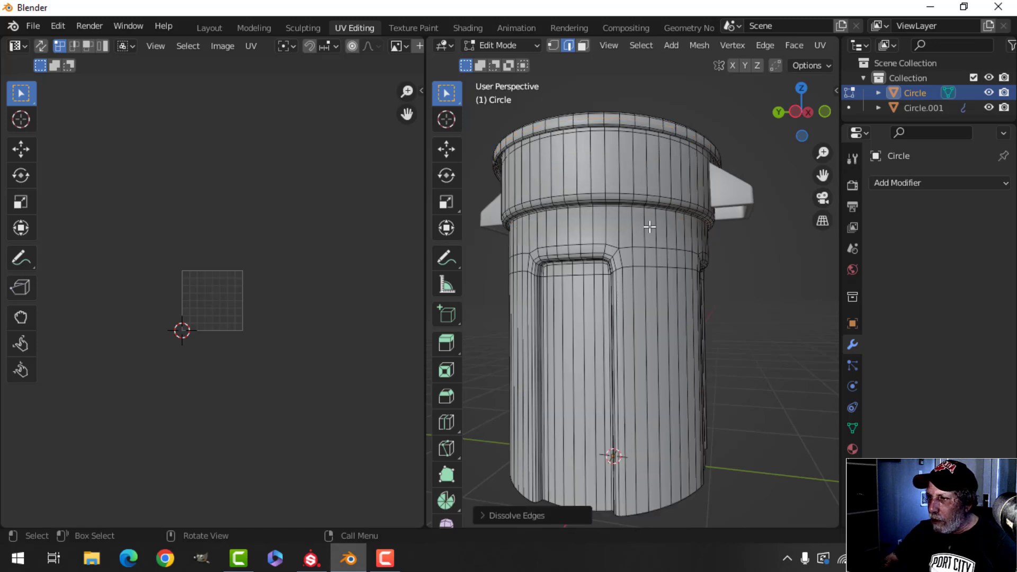
Step: Flatten the horizontal edge loop crossing the upper part of the recessed panels by scaling it along Z
scroll(720, 273, "up", 3)
middle_click_drag(688, 284, 737, 285)
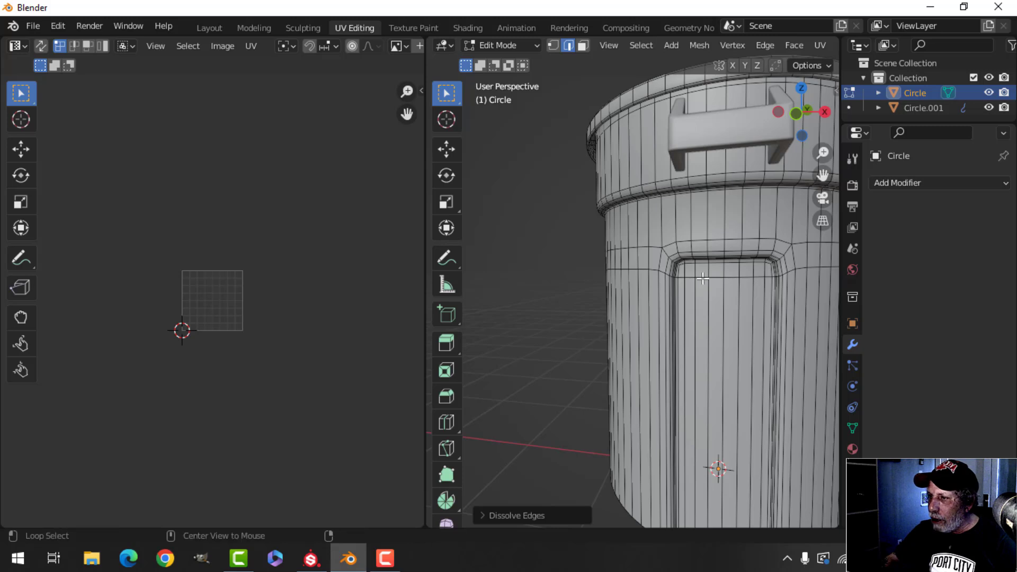
key("alt+a")
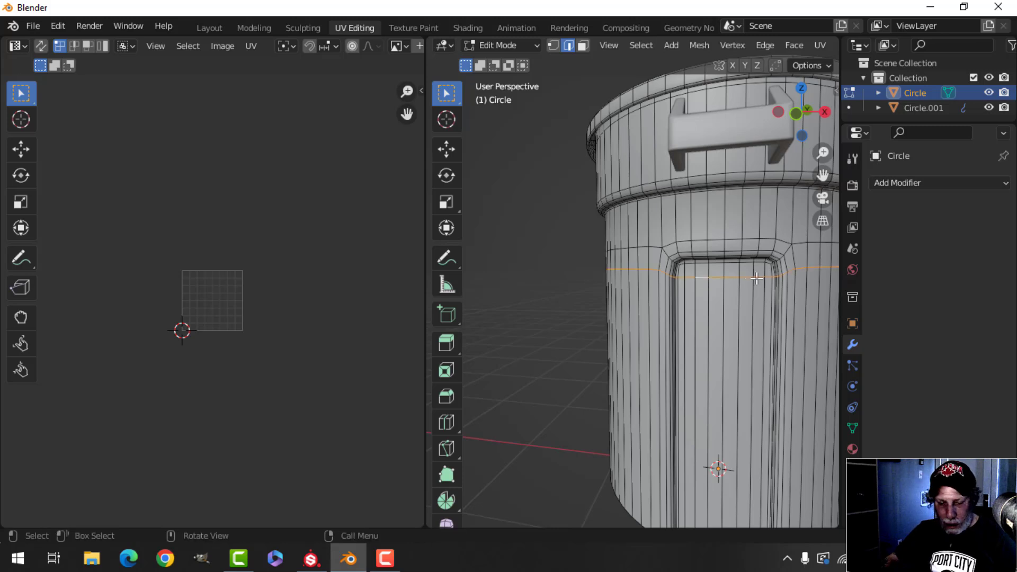
key("s")
key("z")
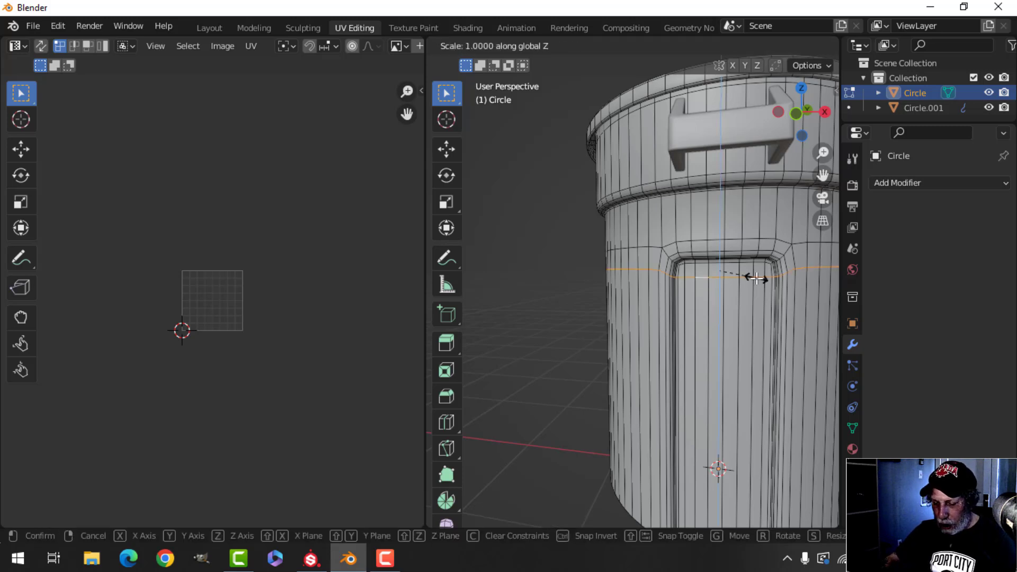
key("Return")
key("Tab")
scroll(748, 273, "down", 3)
middle_click_drag(733, 270, 677, 281)
scroll(686, 278, "up", 2)
key("Tab")
scroll(699, 279, "up", 5)
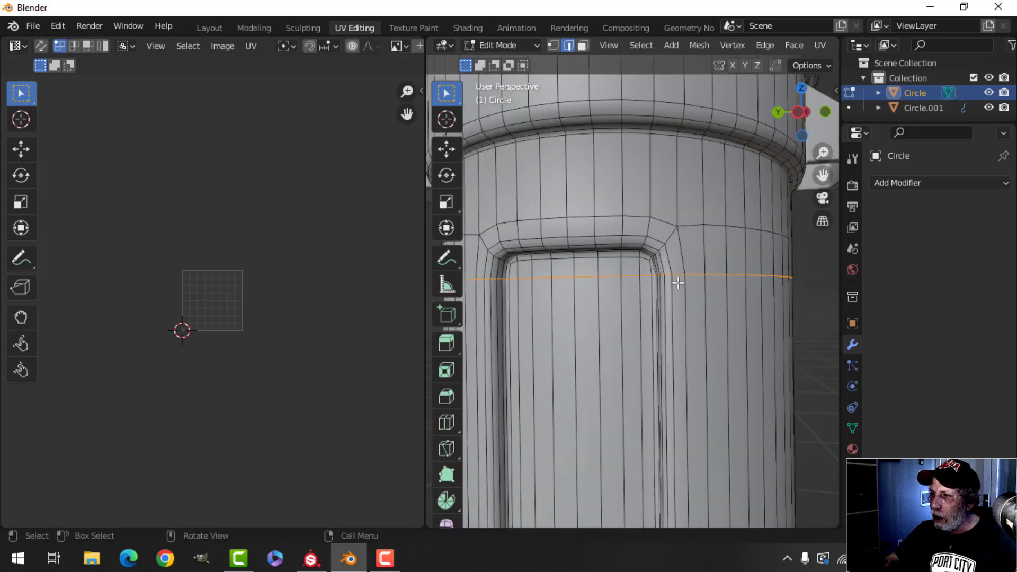
Step: Add a horizontal edge loop around the outer body, slid close above the loop over the recessed panels
scroll(710, 279, "down", 4)
key("ctrl+r")
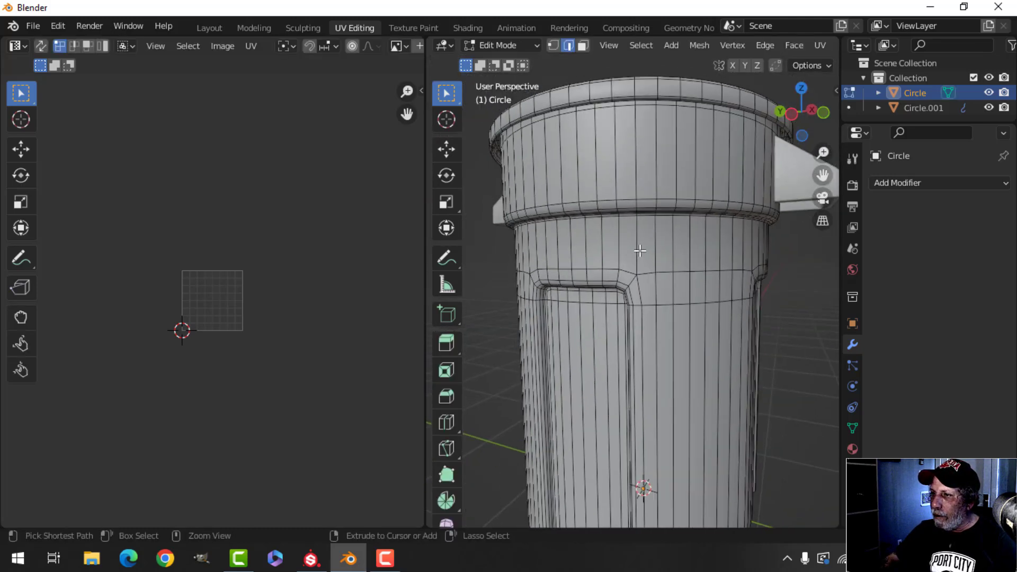
left_click(642, 253)
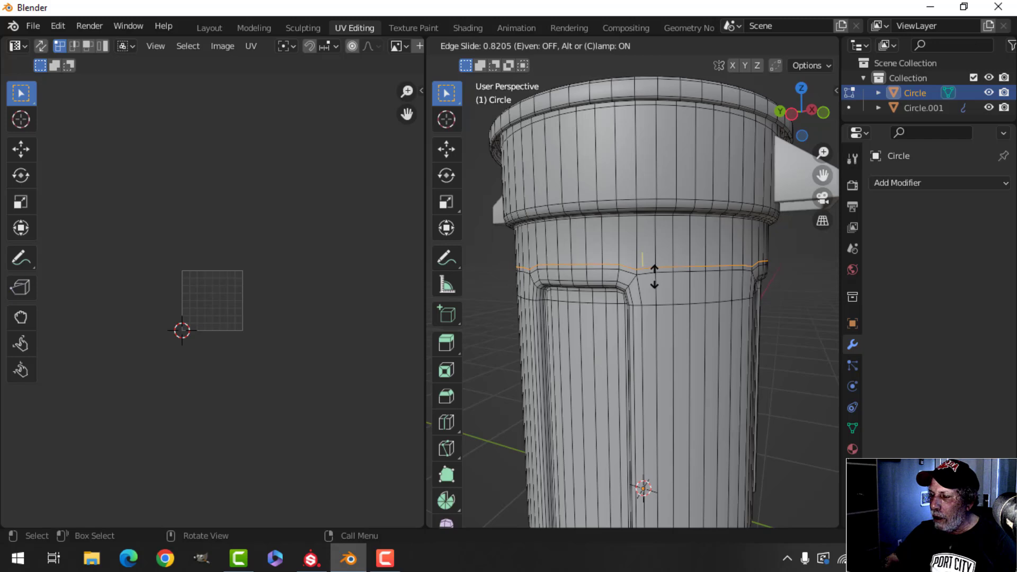
left_click(655, 275)
key("Tab")
scroll(673, 285, "down", 4)
middle_click_drag(661, 286, 676, 379)
scroll(588, 286, "down", 2)
Step: Dissolve the five surplus horizontal edge loops on the container's inner wall, along the collar and just beneath it
left_click(593, 285)
scroll(624, 336, "up", 5)
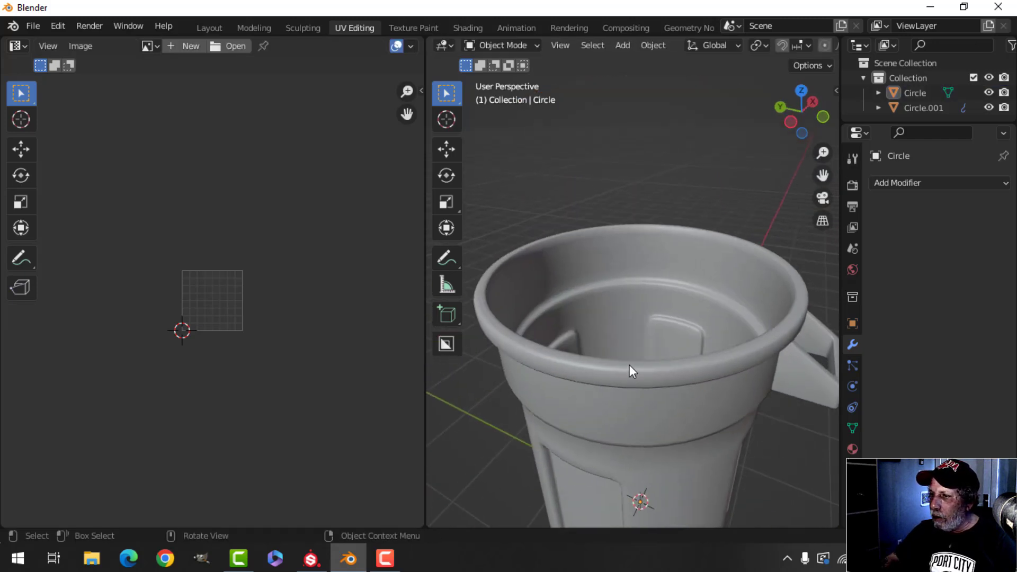
left_click(629, 364)
key("Tab")
scroll(647, 318, "up", 3)
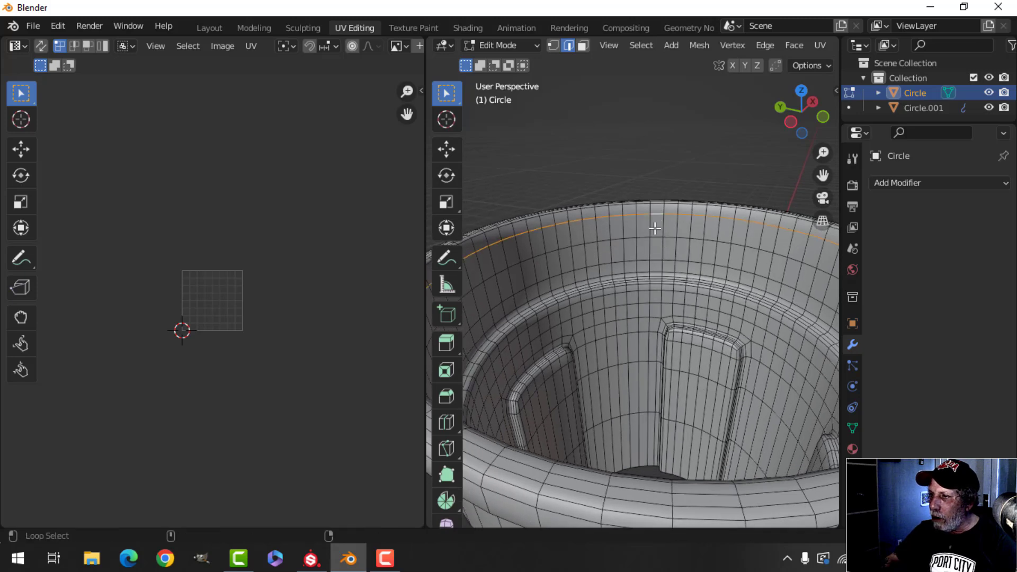
scroll(690, 286, "up", 2)
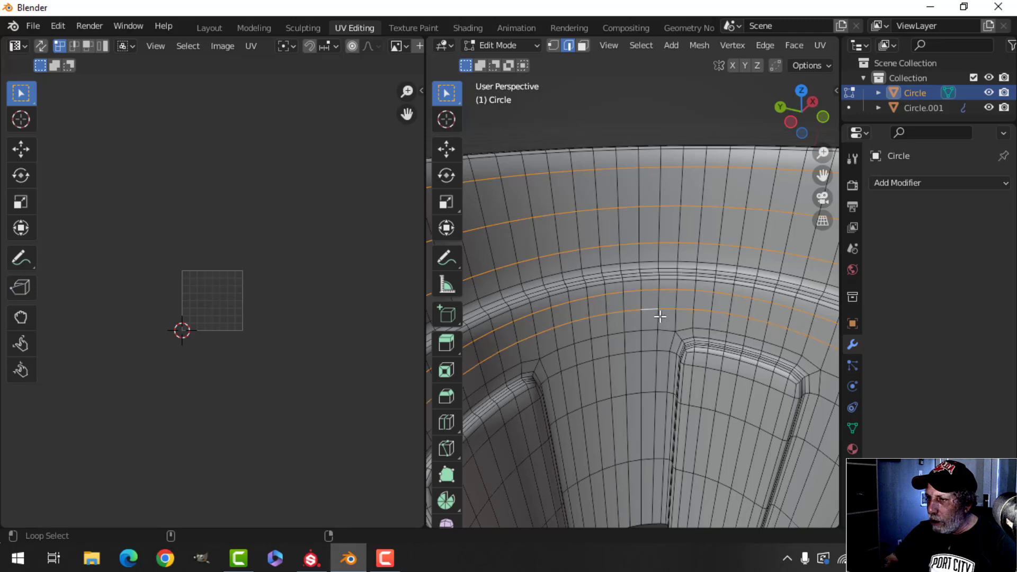
key("x")
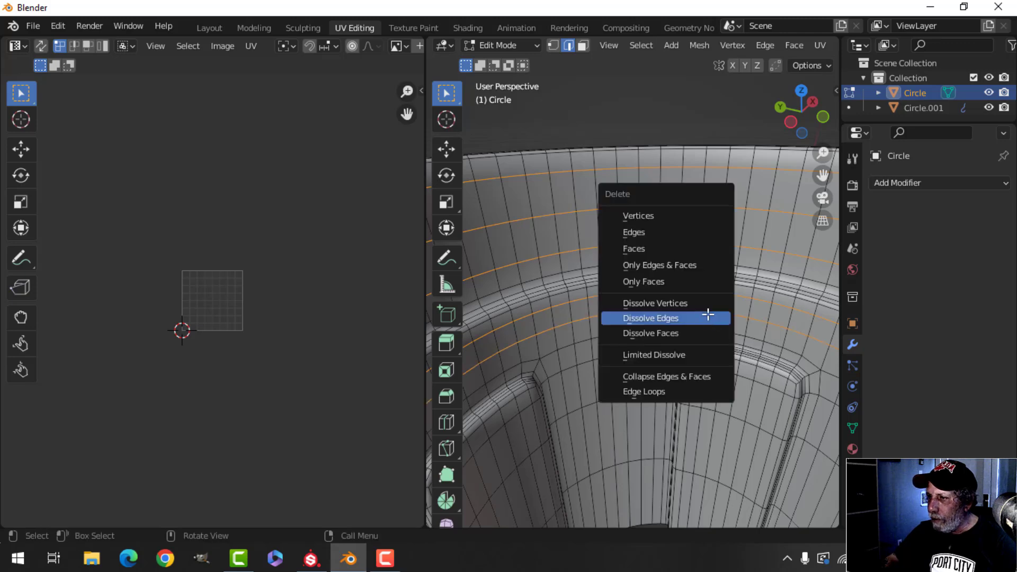
left_click(708, 315)
middle_click_drag(708, 315, 620, 299, "shift")
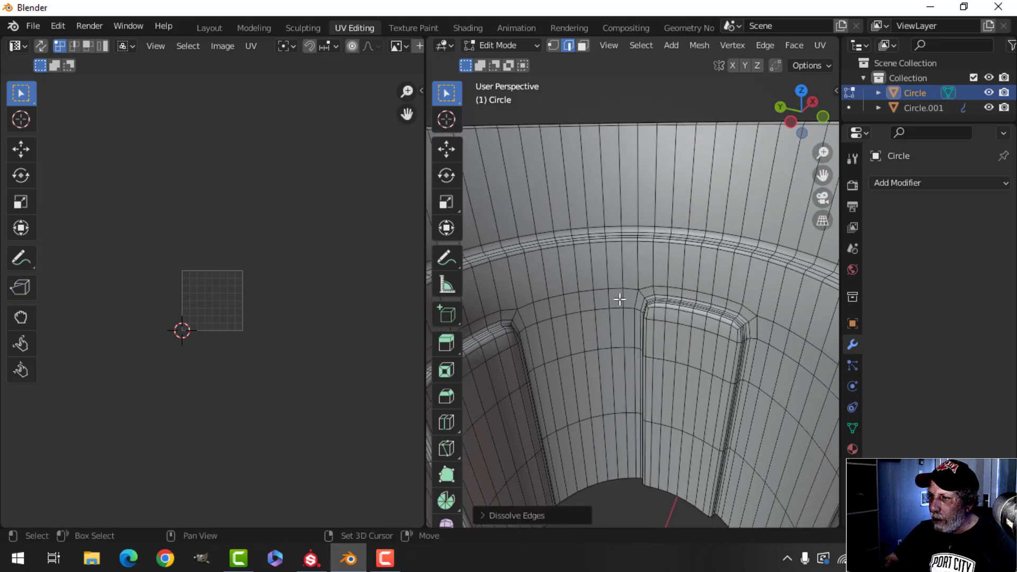
Step: Dissolve the two lower horizontal edge loops crossing the recessed panels on the inner wall
middle_click_drag(797, 350, 625, 341)
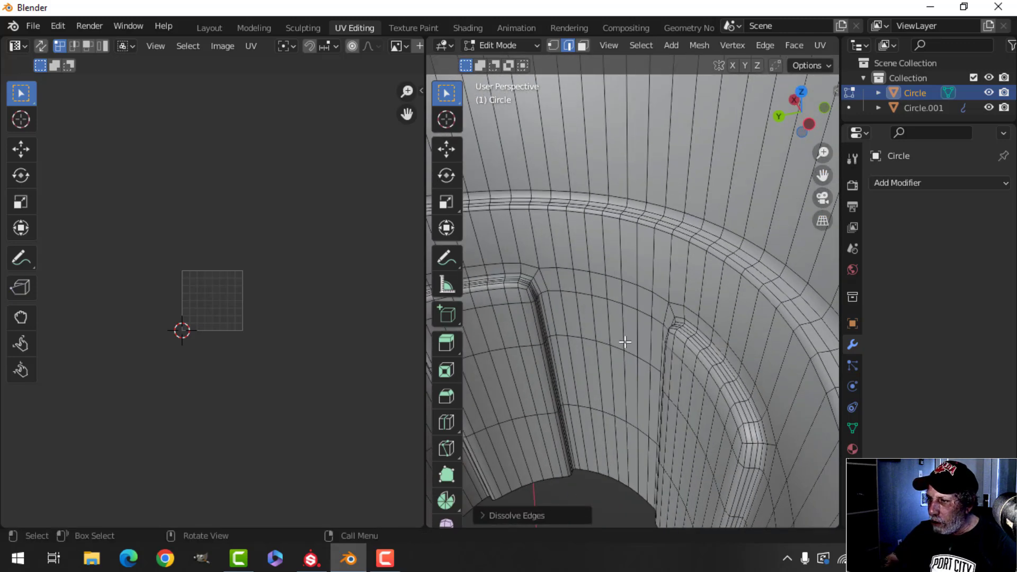
left_click(563, 335, "alt")
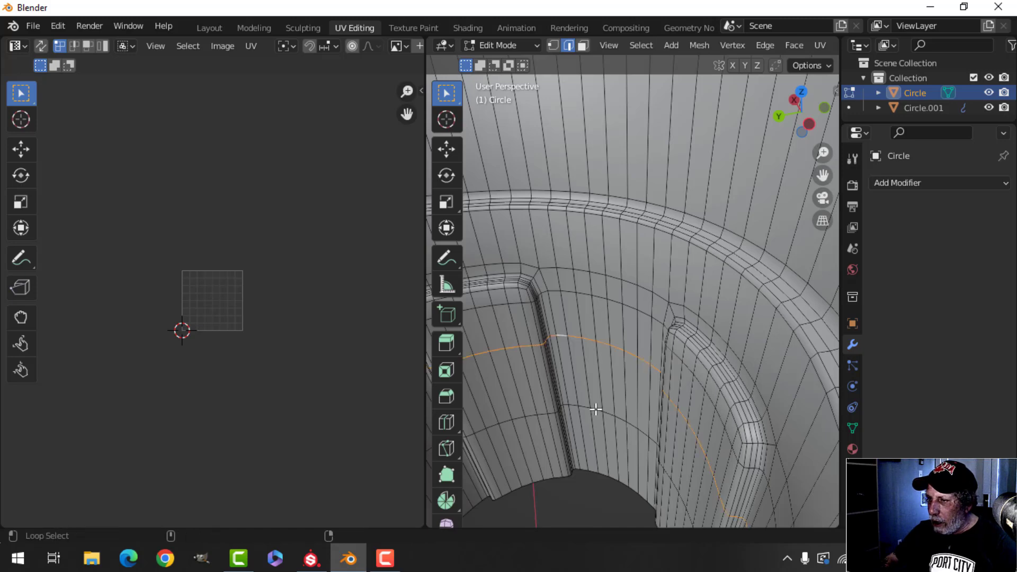
key("x")
left_click(593, 409)
scroll(606, 313, "down", 6)
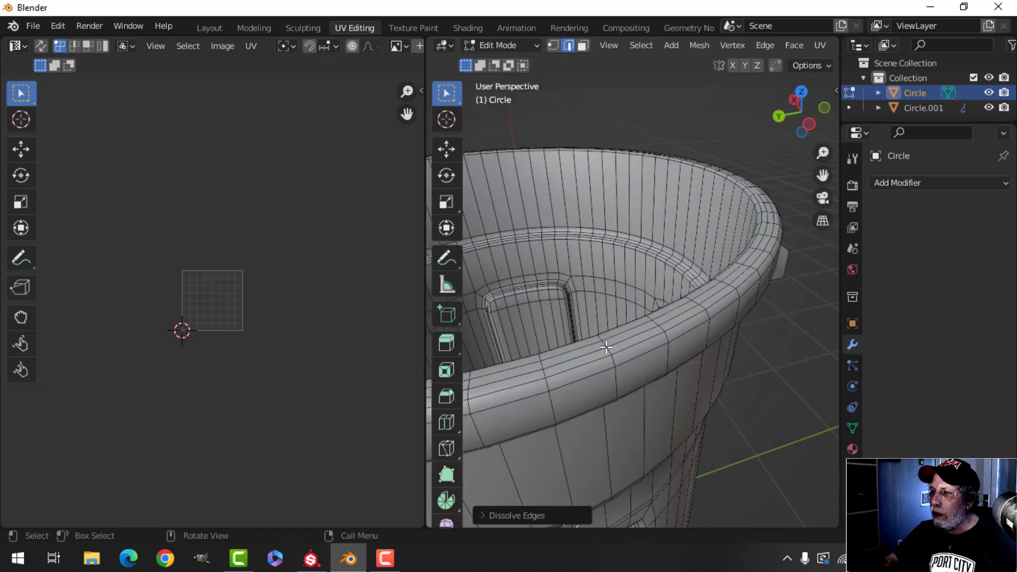
key("Tab")
middle_click_drag(607, 313, 653, 310)
key("Tab")
Step: Select the inner border edge loop of every recessed panel around the outer body and mark these loops as seams
scroll(583, 300, "up", 10)
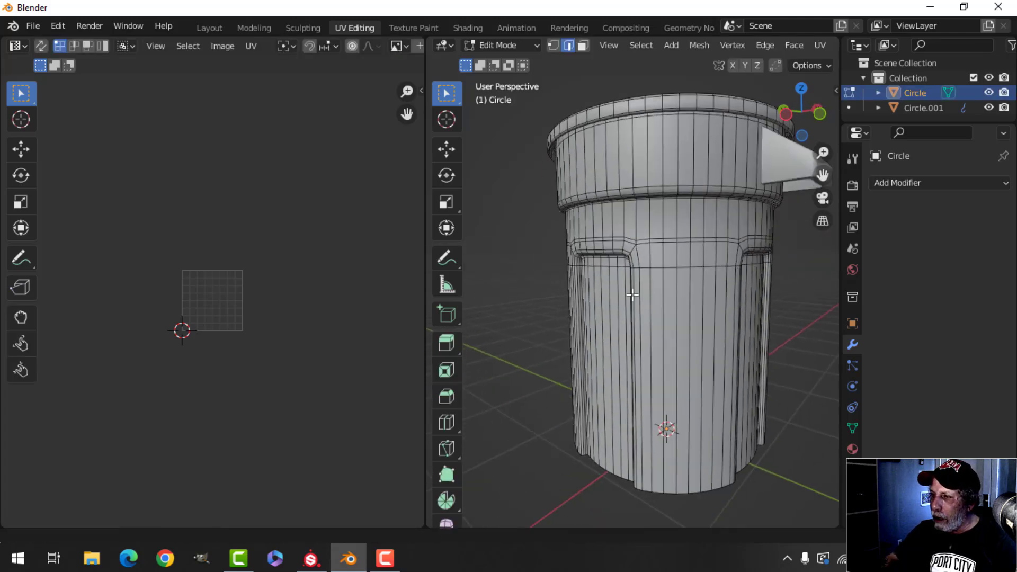
middle_click_drag(583, 300, 655, 279, "shift")
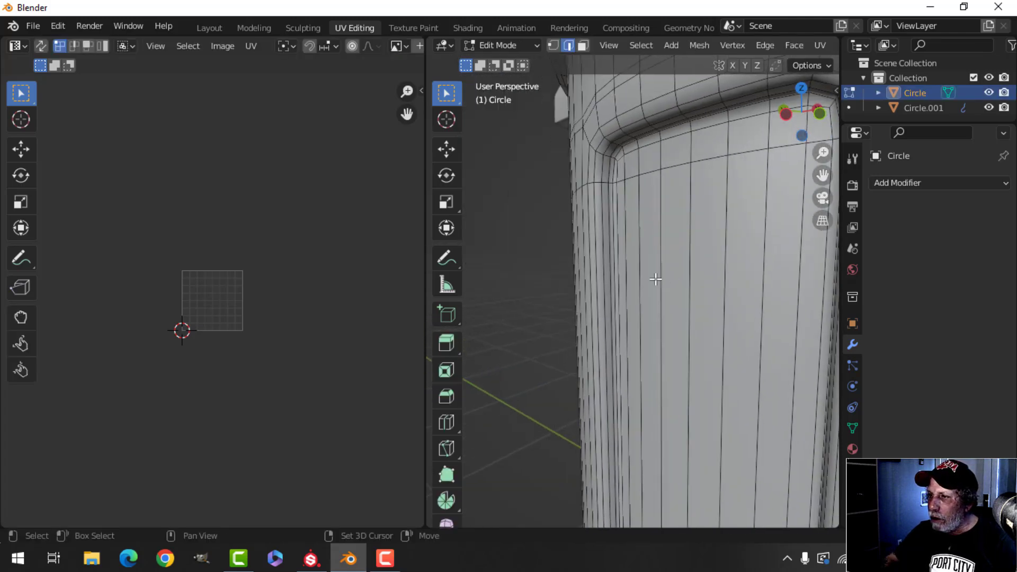
left_click(607, 199, "alt")
scroll(617, 228, "up", 6)
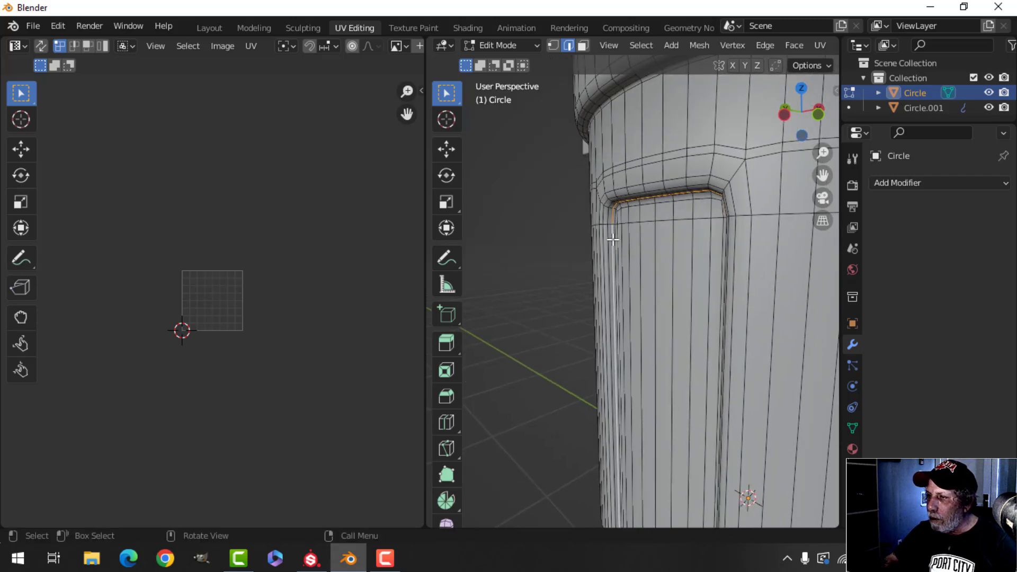
scroll(583, 186, "down", 2)
scroll(603, 92, "down", 5)
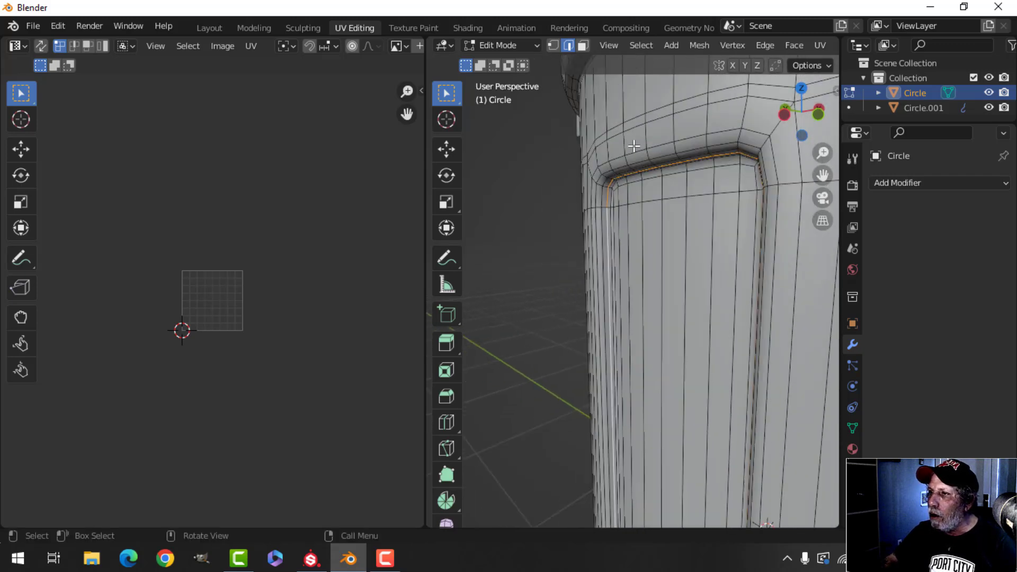
mouse_move(626, 228)
middle_mouse_down()
mouse_move(550, 210)
mouse_move(636, 211)
middle_mouse_up()
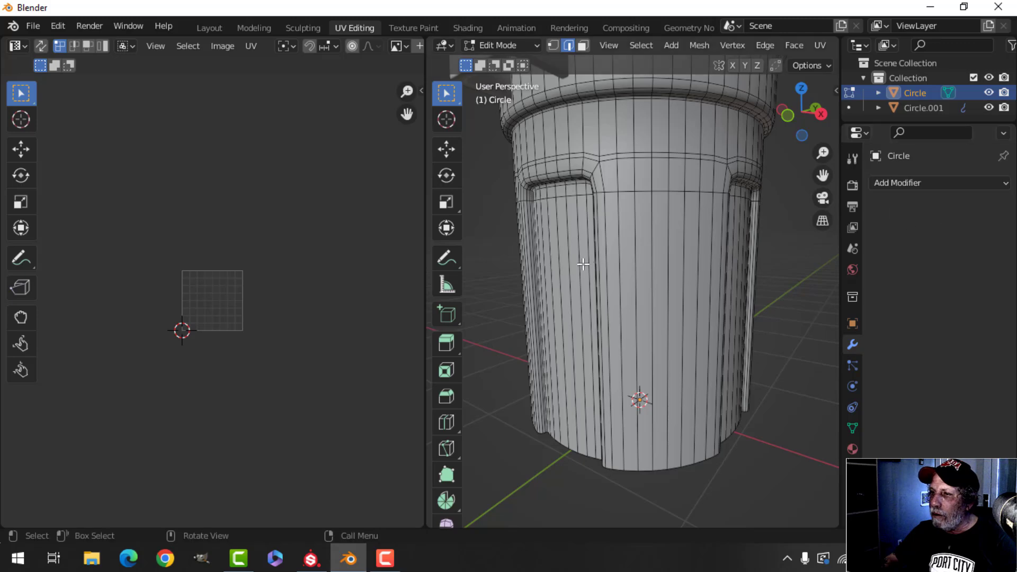
scroll(583, 264, "up", 6)
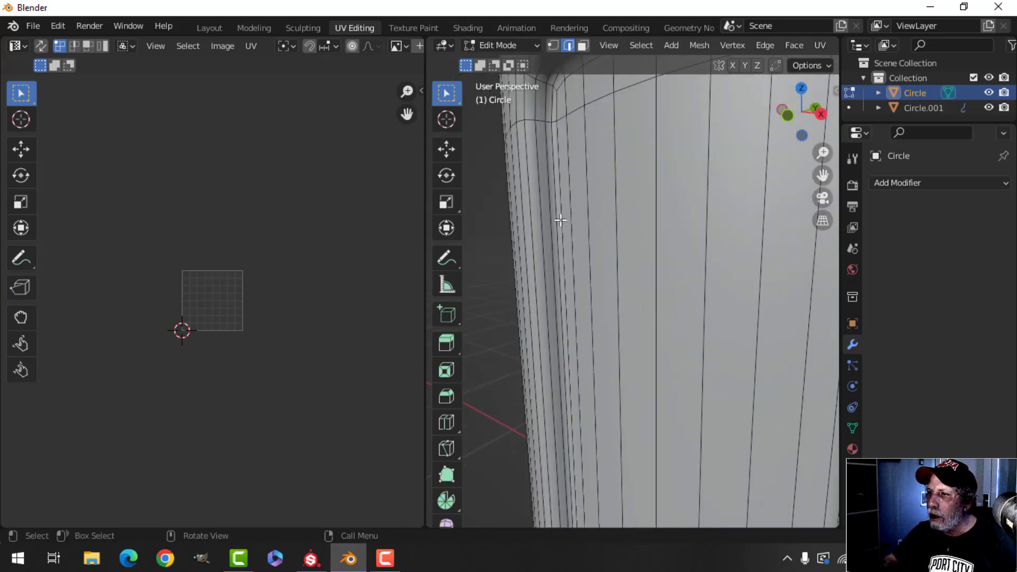
scroll(631, 225, "down", 5)
middle_click_drag(630, 225, 561, 233)
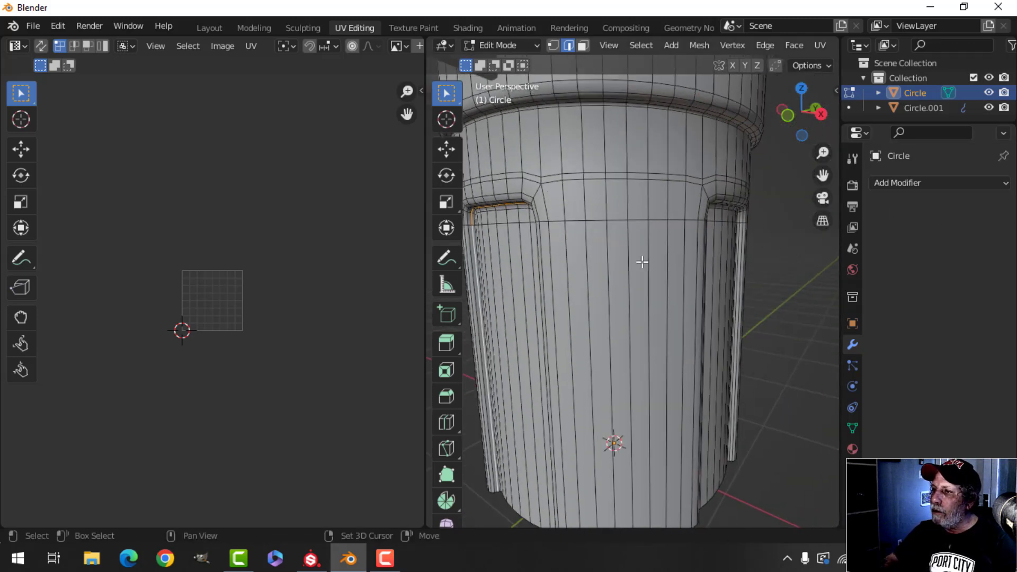
middle_click_drag(642, 259, 673, 238, "shift")
scroll(643, 249, "up", 3)
middle_click_drag(609, 242, 428, 242)
scroll(566, 232, "up", 3)
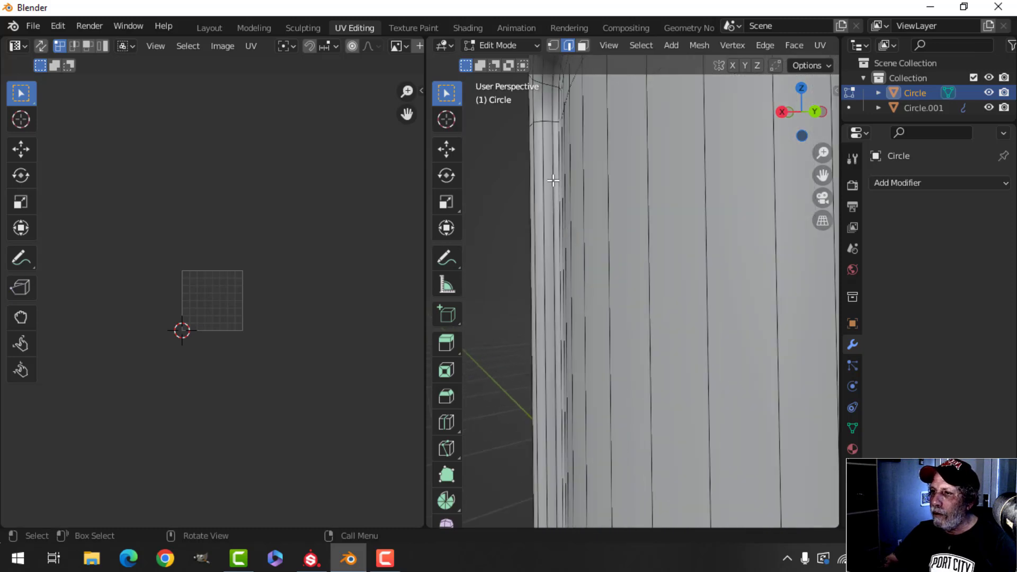
scroll(561, 212, "down", 5)
middle_click_drag(568, 227, 567, 295)
scroll(523, 302, "up", 2)
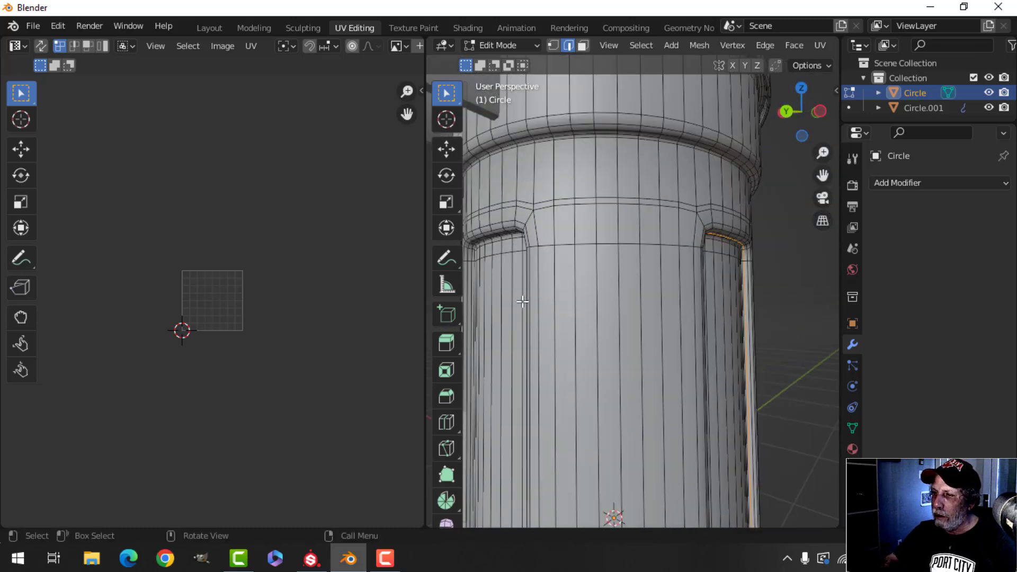
scroll(522, 301, "up", 4)
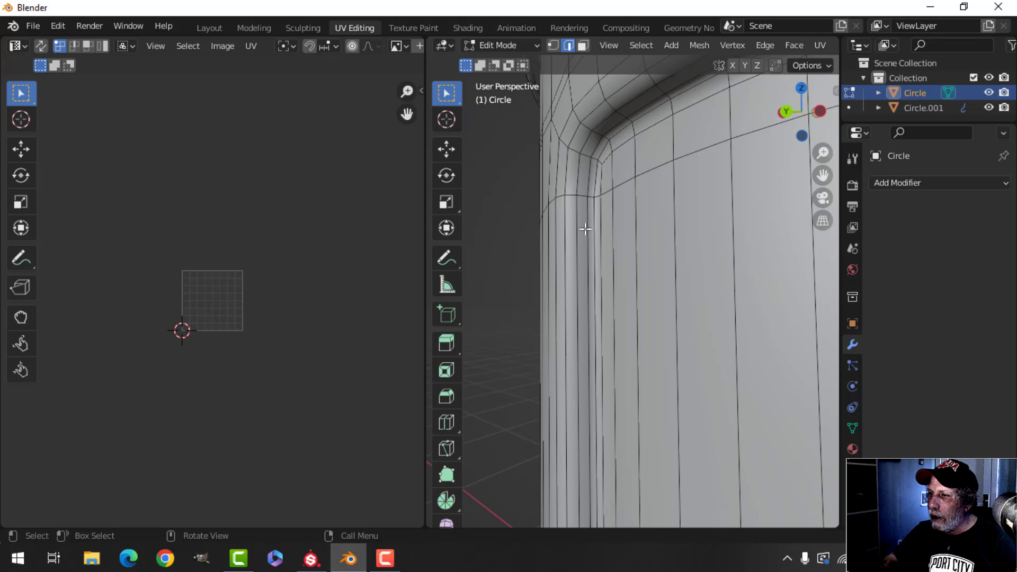
key("ctrl+e")
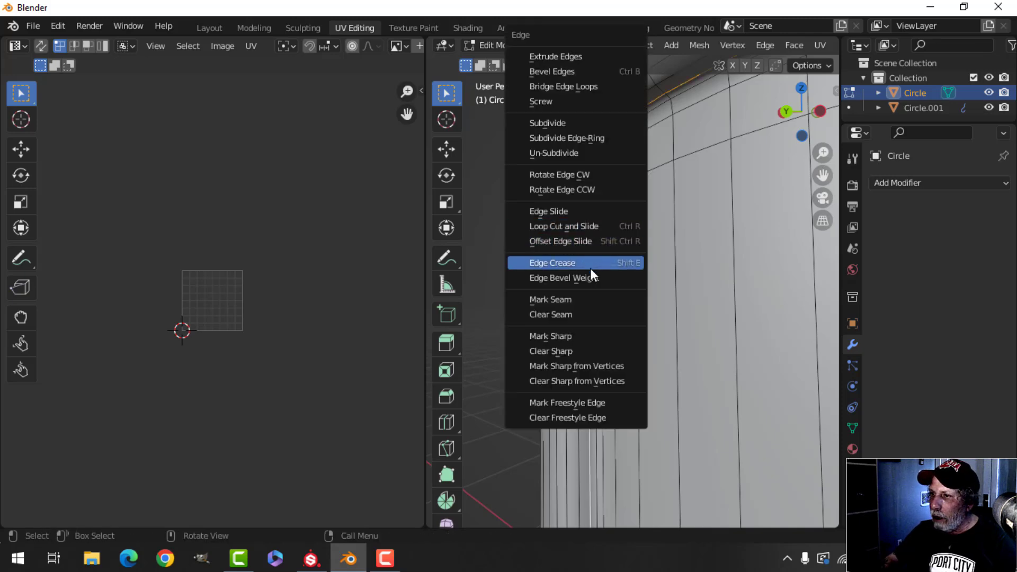
left_click(578, 303)
scroll(651, 222, "down", 3)
Step: Mark a seam along the edge loop around the body directly beneath the collar
scroll(638, 211, "up", 5)
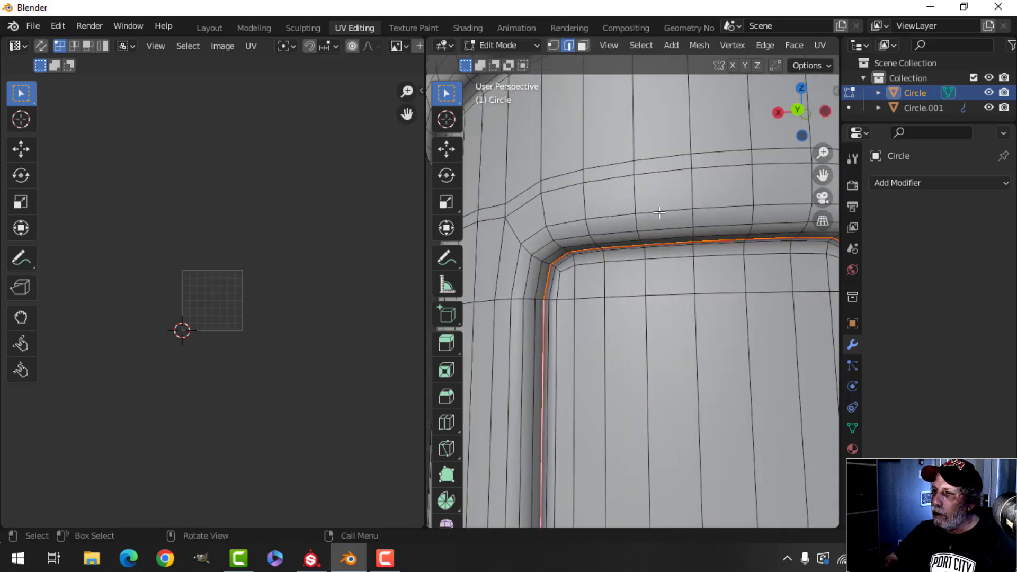
left_click(612, 159, "alt+shift")
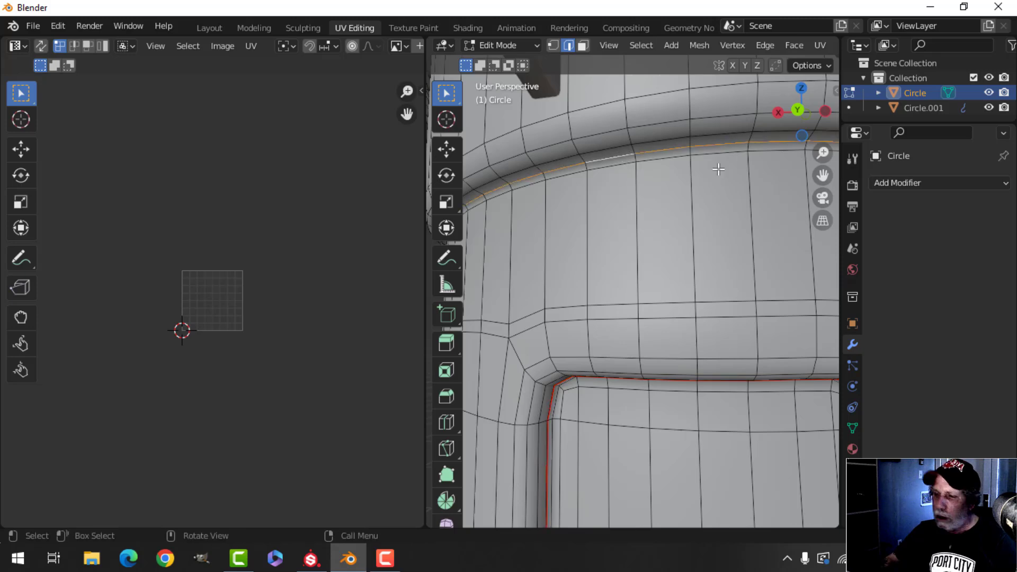
key("ctrl+e")
left_click(685, 298)
scroll(682, 247, "down", 2)
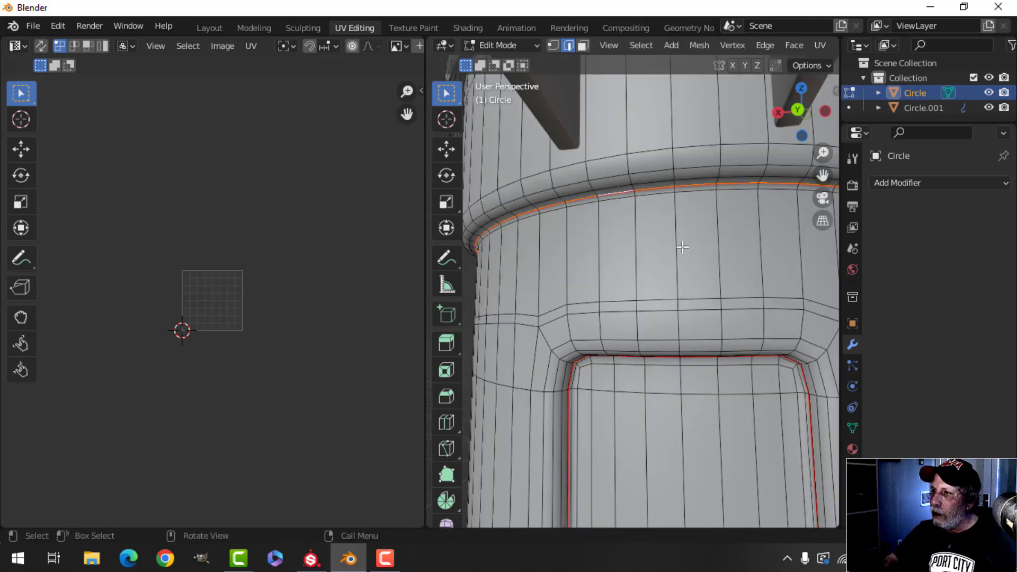
Step: Dissolve the surplus edge loop running around the inner top of the container's rim
scroll(682, 247, "down", 3)
middle_click_drag(722, 289, 700, 296)
scroll(694, 259, "up", 3)
left_click(678, 275, "alt")
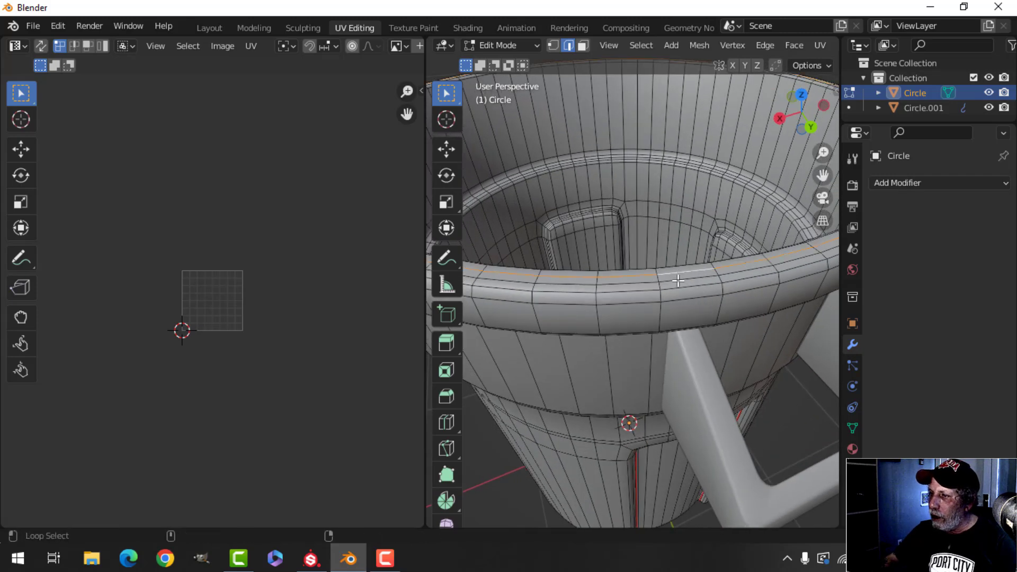
key("x")
left_click(676, 279)
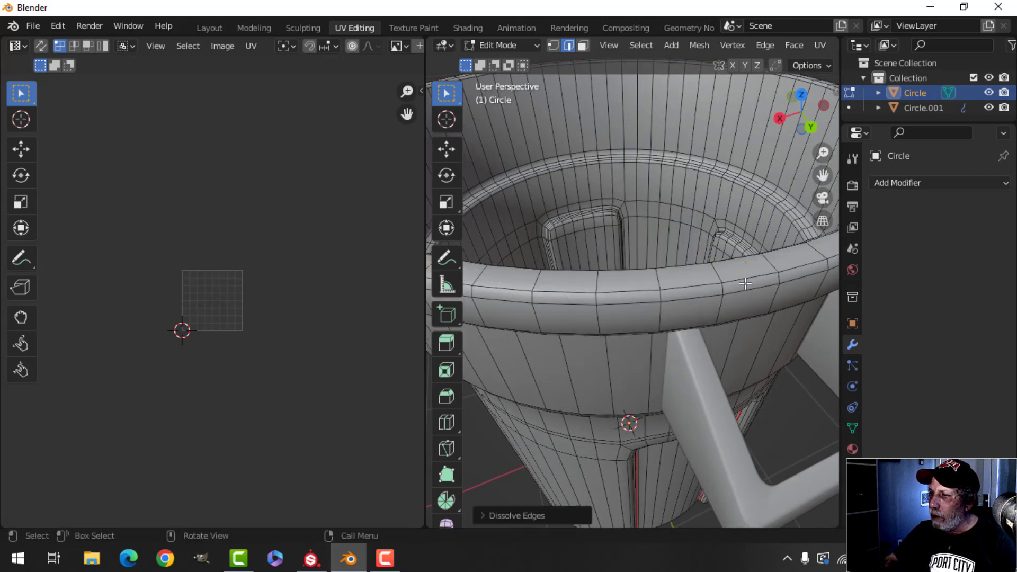
Step: Mark a seam along the edge loop where the rim meets the container's inner wall
middle_click_drag(745, 284, 609, 318)
middle_click_drag(534, 244, 561, 227)
left_click(643, 189, "alt")
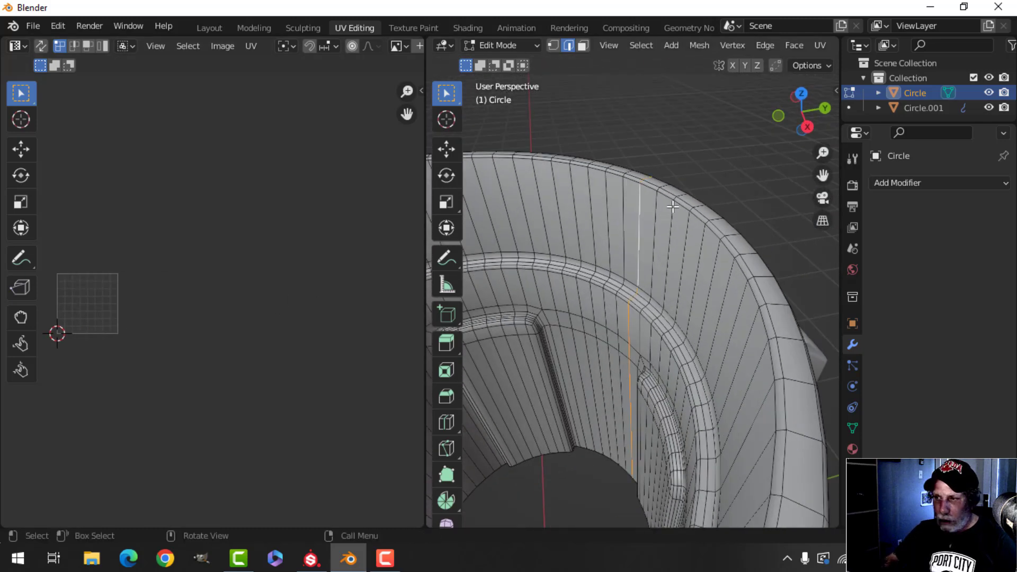
left_click(648, 187, "alt")
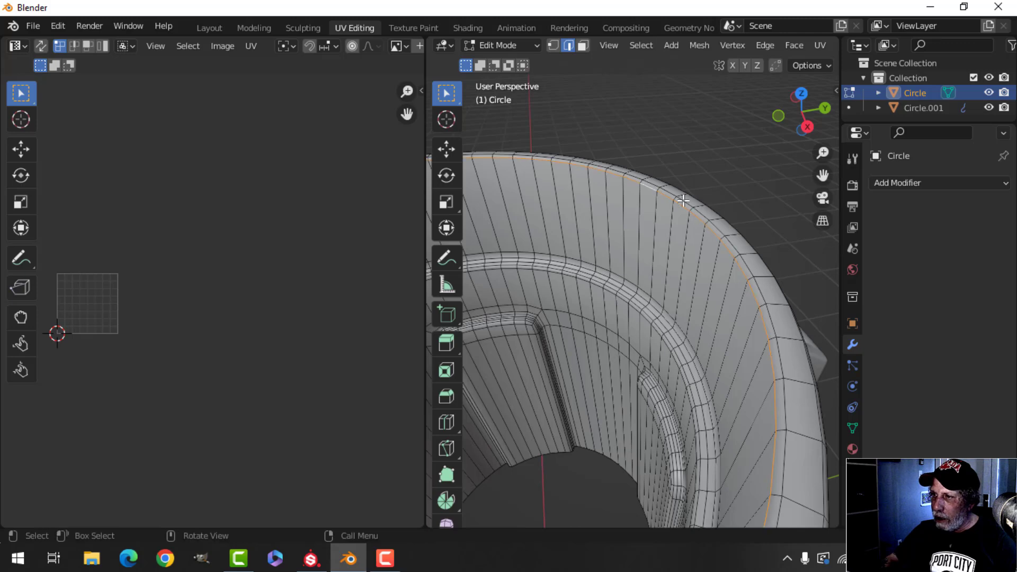
key("ctrl+e")
left_click(627, 299)
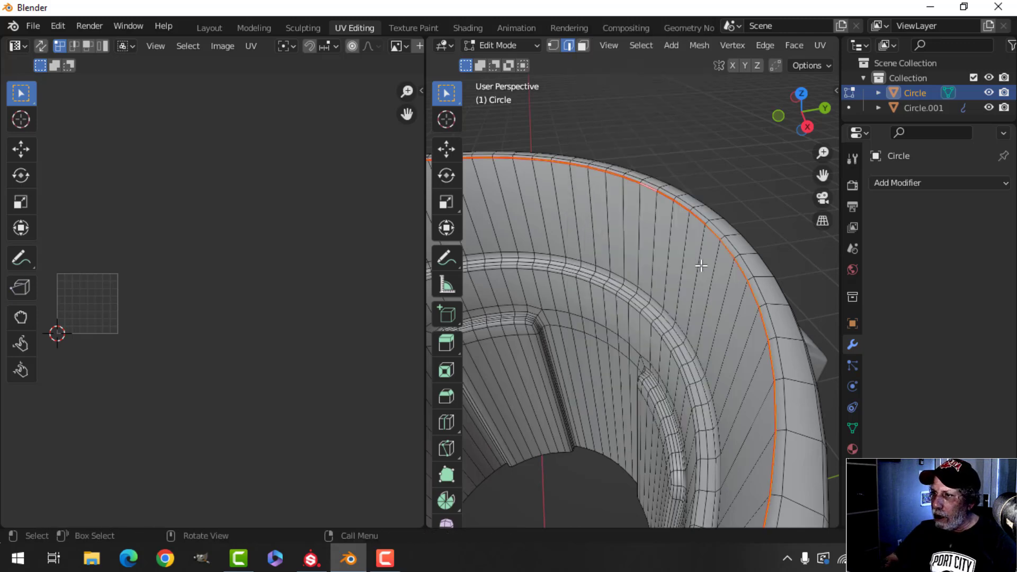
Step: Select the entire container mesh and unwrap it along its marked seams
key("a")
scroll(609, 318, "down", 3)
middle_click_drag(259, 291, 313, 281)
scroll(244, 278, "up", 2)
scroll(244, 277, "up", 4)
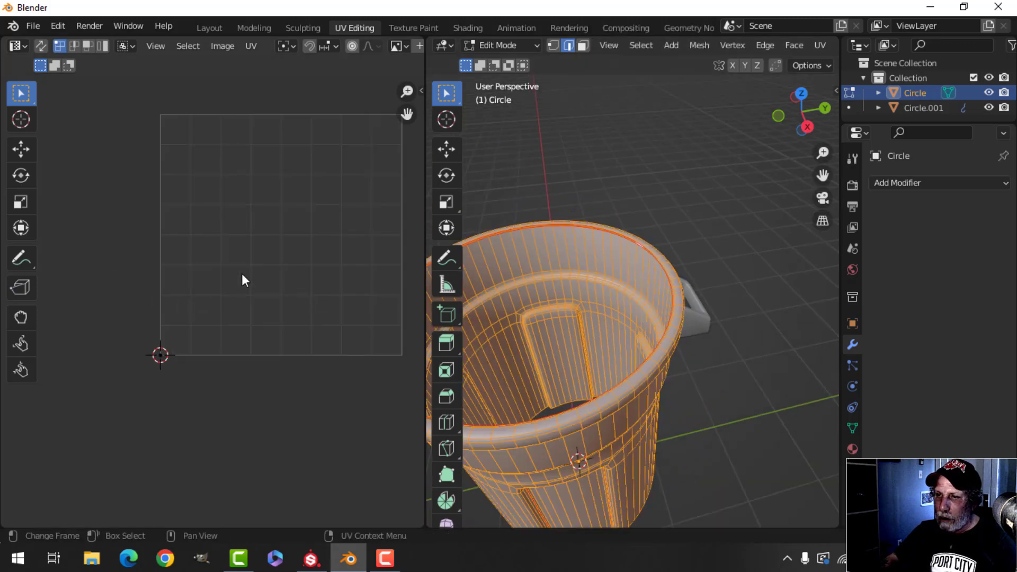
key("u")
left_click(606, 264)
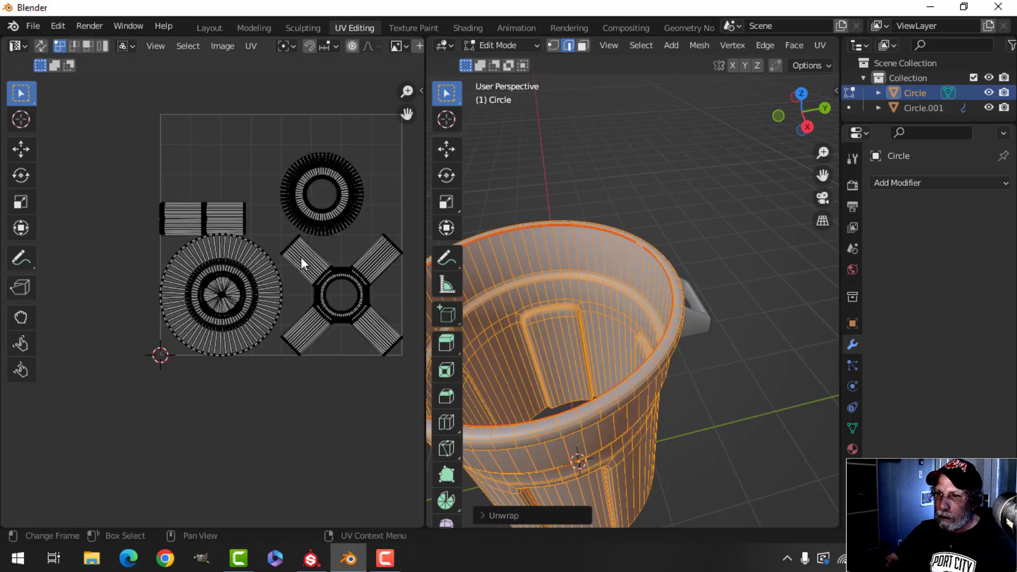
Step: Enable UV sync selection and select the centre of the large circular island to locate its matching edges on the container
scroll(301, 257, "up", 4)
scroll(295, 257, "up", 3)
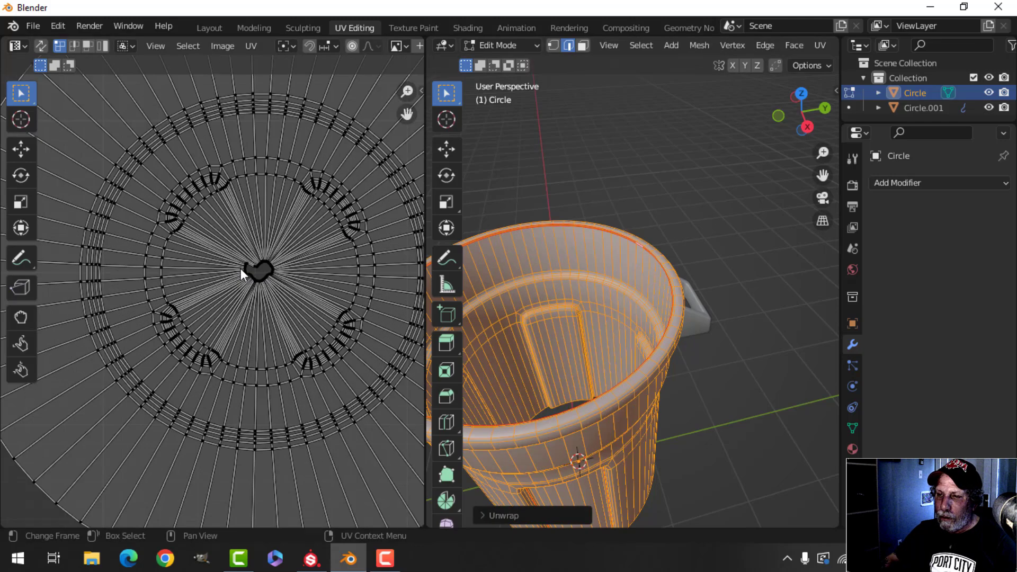
scroll(202, 255, "down", 3)
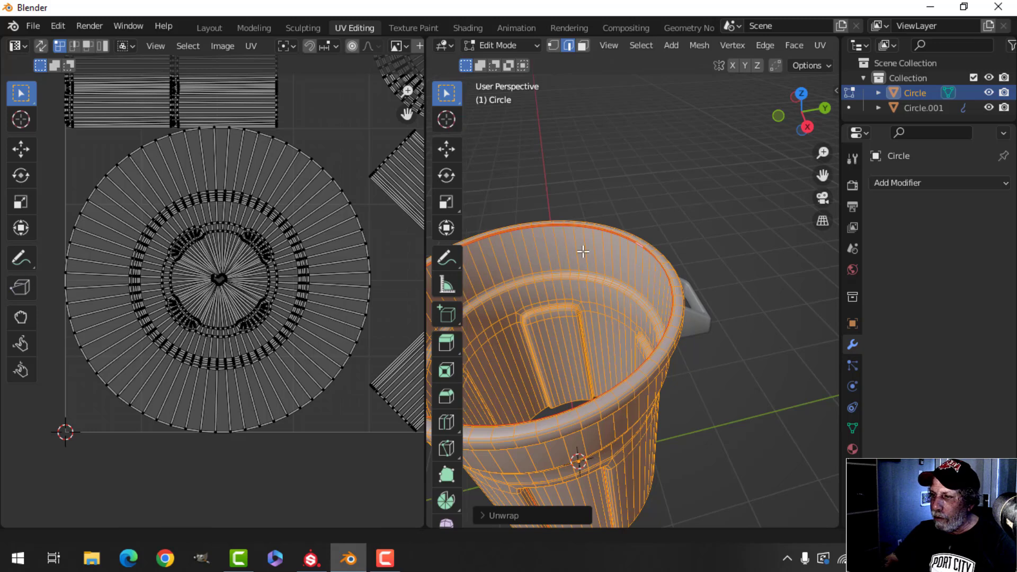
middle_click_drag(579, 265, 612, 231, "shift")
middle_click_drag(612, 231, 599, 260)
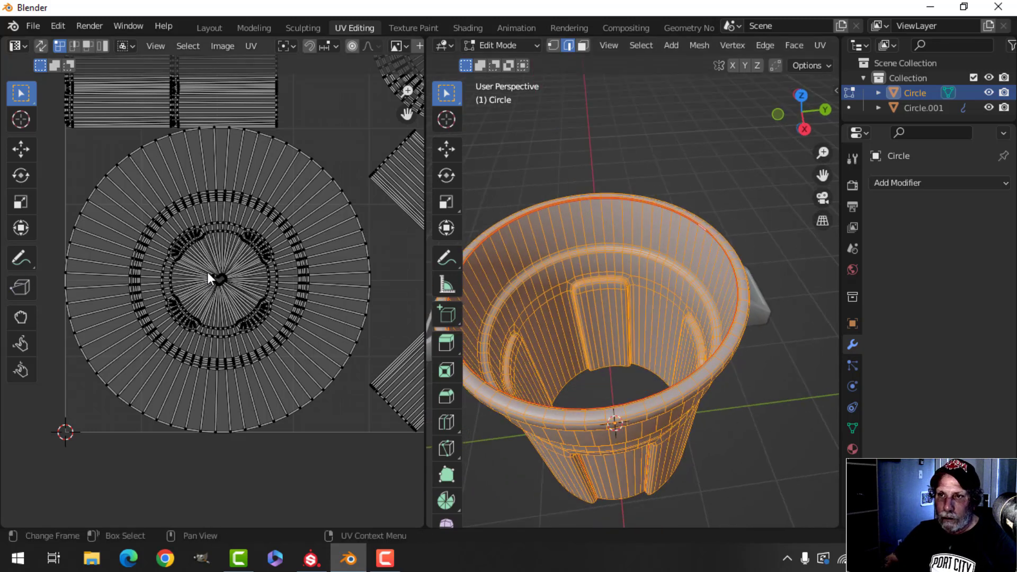
left_click(41, 47)
key("alt+a")
left_click_drag(241, 313, 241, 314)
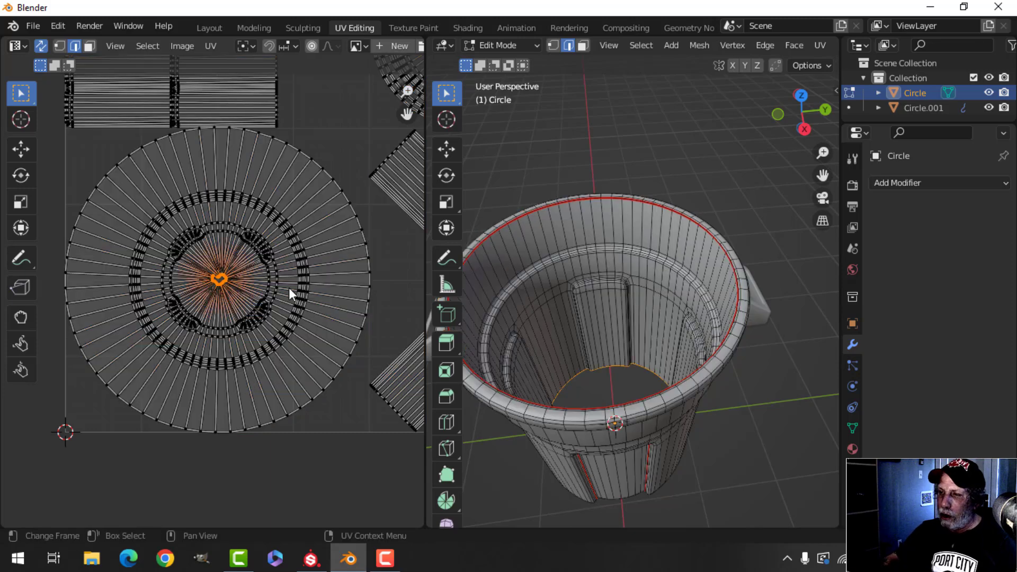
middle_click_drag(579, 265, 618, 350)
scroll(619, 349, "down", 5)
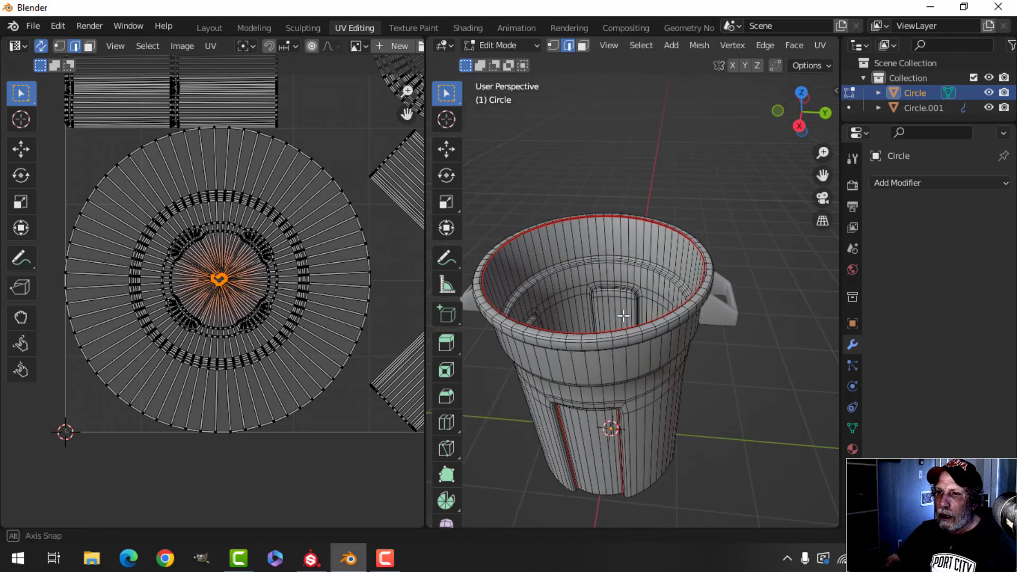
Step: Bring the container and handle bracket into Edit Mode together, select all their geometry and unwrap both
key("Tab")
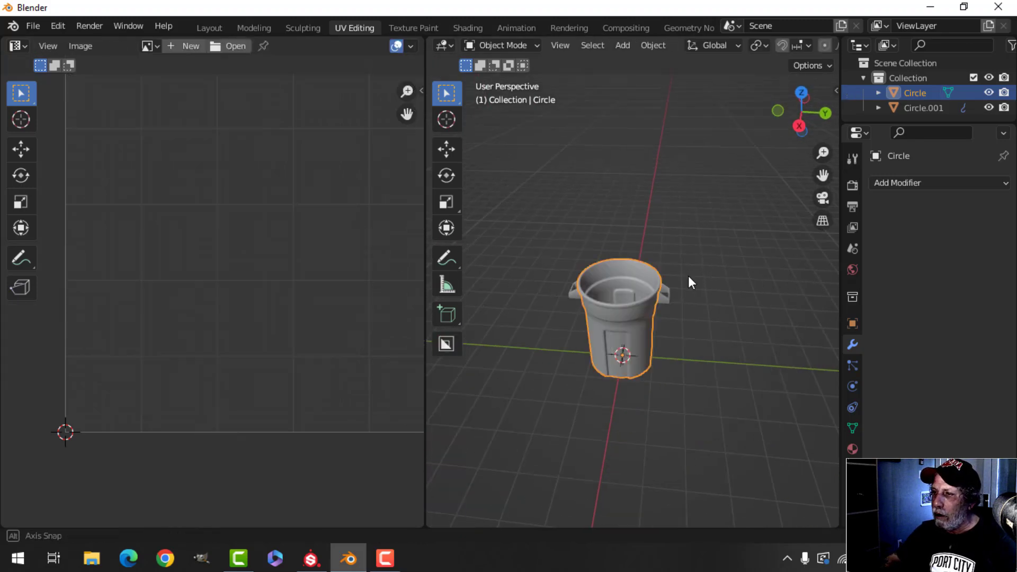
middle_click_drag(688, 276, 673, 307)
left_click(660, 304)
key("a")
key("Tab")
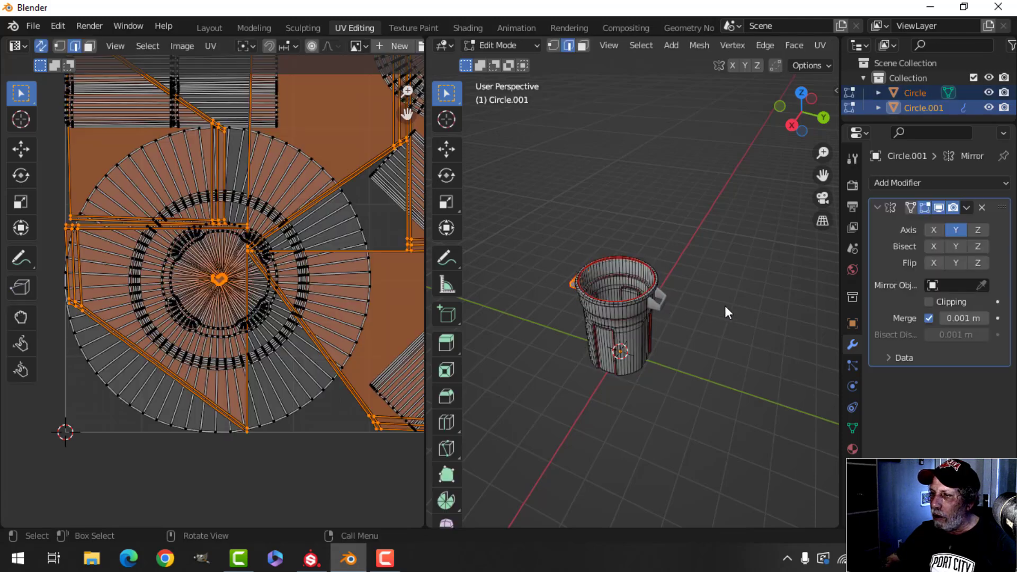
key("a")
middle_click_drag(325, 281, 246, 297)
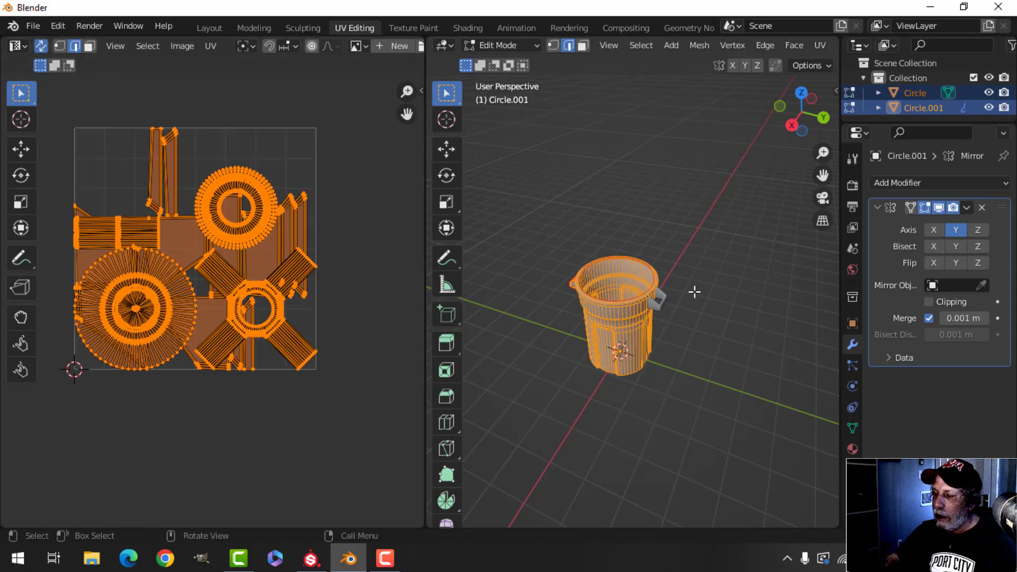
key("u")
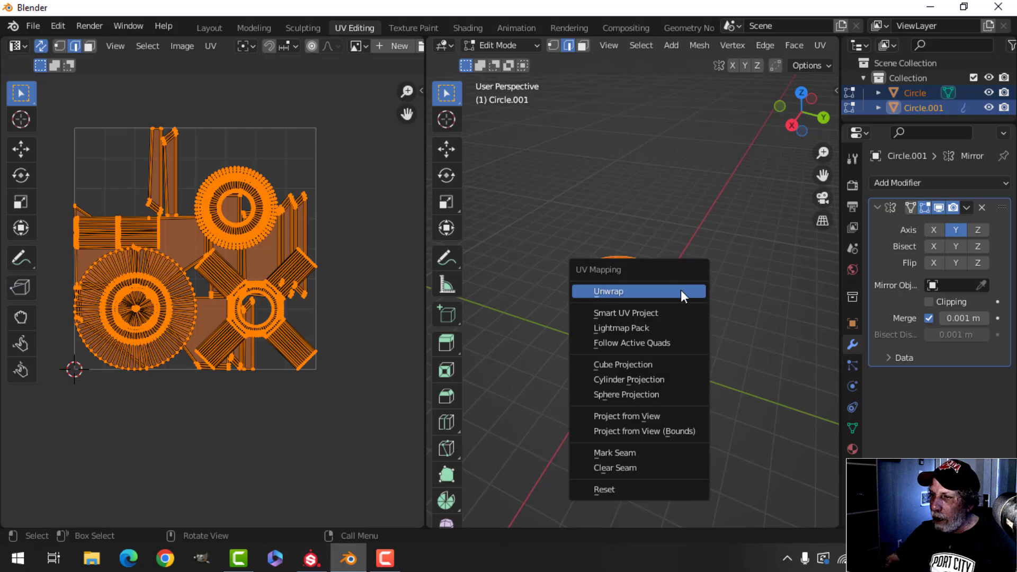
left_click(682, 291)
Step: Select the handle bracket's UV islands, enlarge them and place them across the upper edge of the UV square
scroll(245, 271, "up", 4)
key("alt+a")
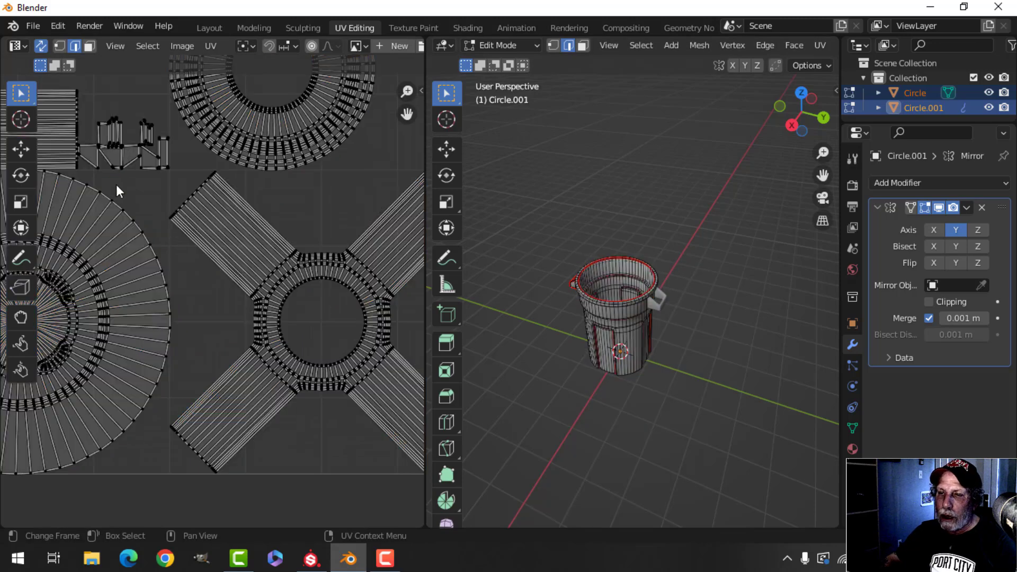
middle_click_drag(116, 184, 172, 224)
left_click_drag(132, 157, 225, 225)
scroll(278, 237, "down", 5)
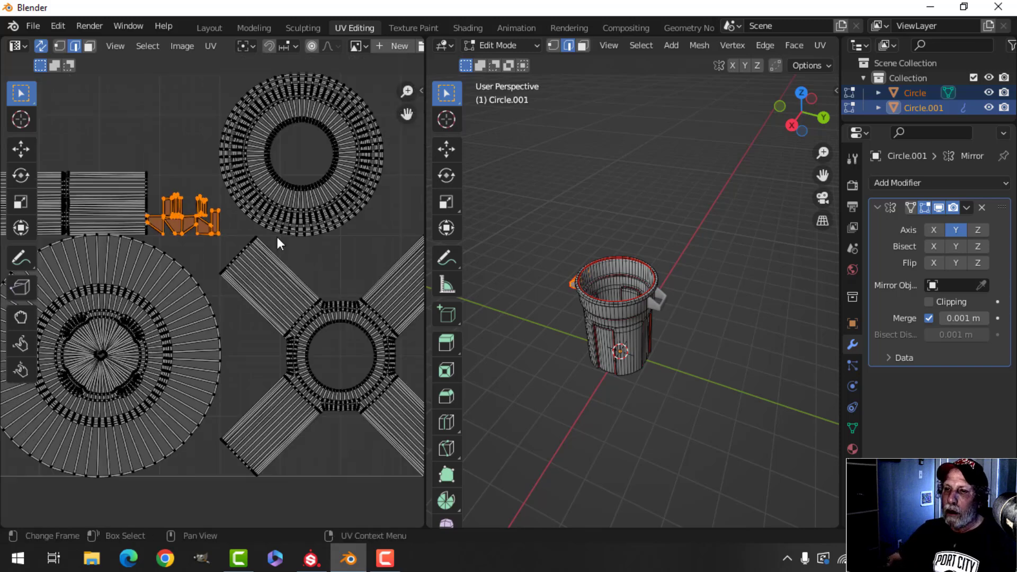
key("g")
left_click(231, 184)
key("s")
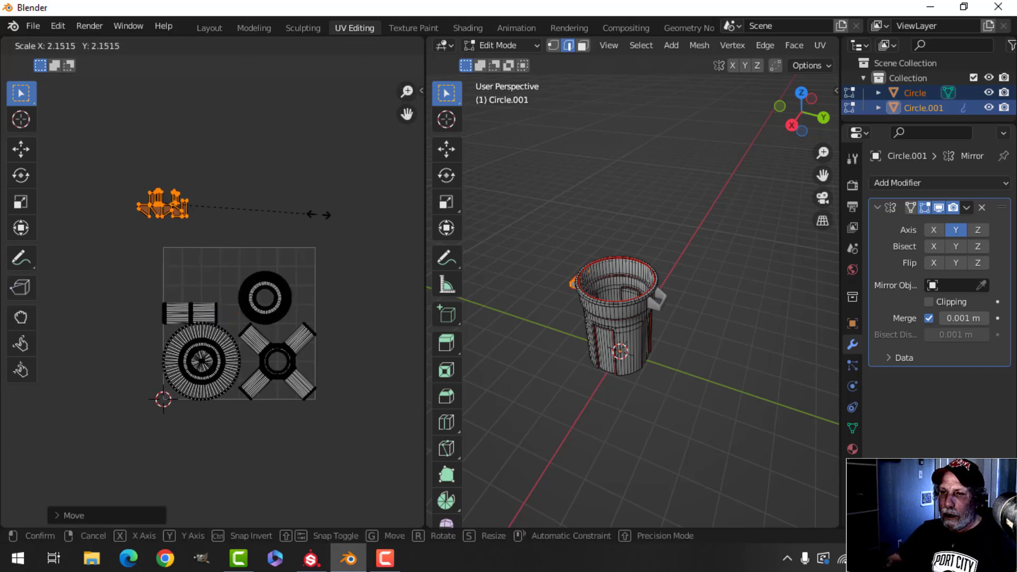
left_click(415, 265)
key("g")
left_click(2, 294)
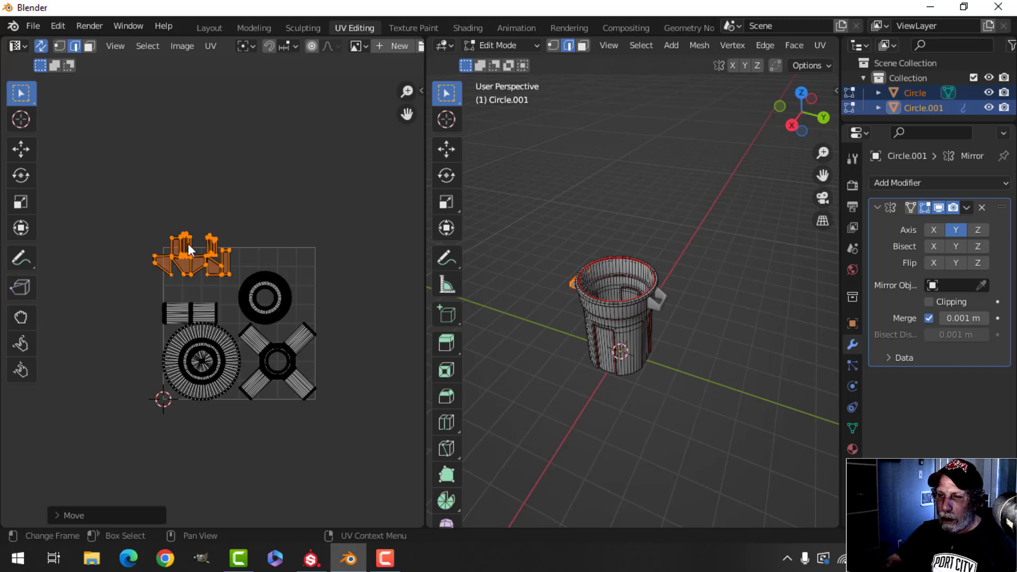
Step: Enlarge the handle bracket's UV islands slightly more and shift them down into the free space above the other islands
scroll(189, 249, "up", 3)
key("s")
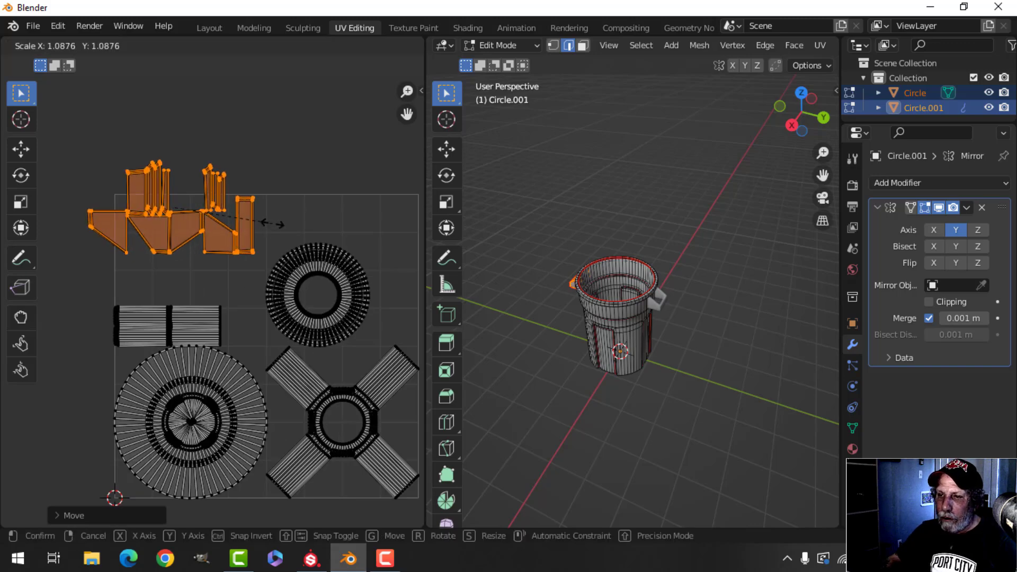
left_click(273, 224)
key("g")
left_click(285, 253)
Step: Disable UV sync selection, select all islands and pack them with UVPackmaster3 in Single Tile mode
key("a")
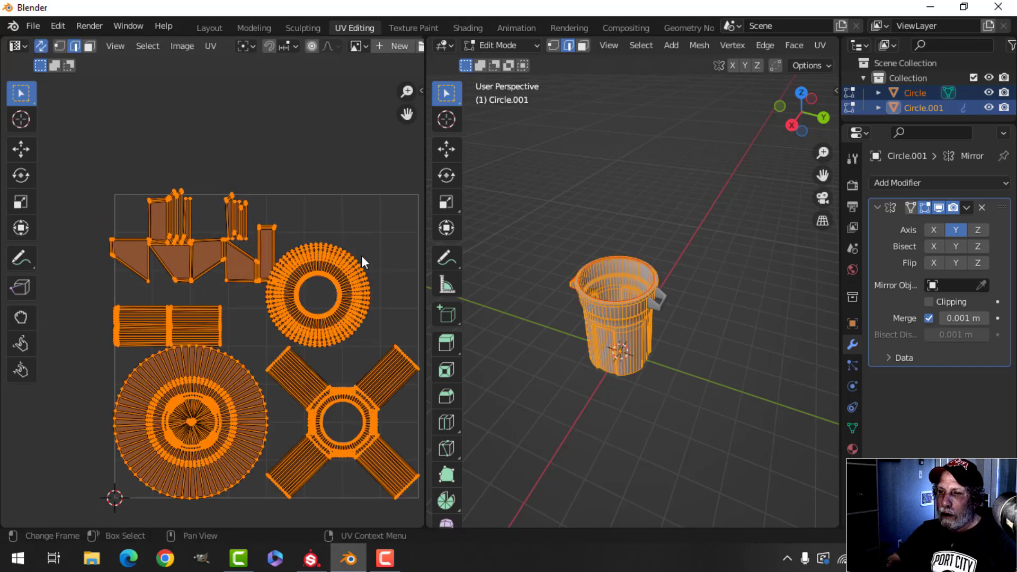
scroll(357, 255, "down", 2)
middle_click_drag(351, 249, 318, 216)
left_click(41, 46)
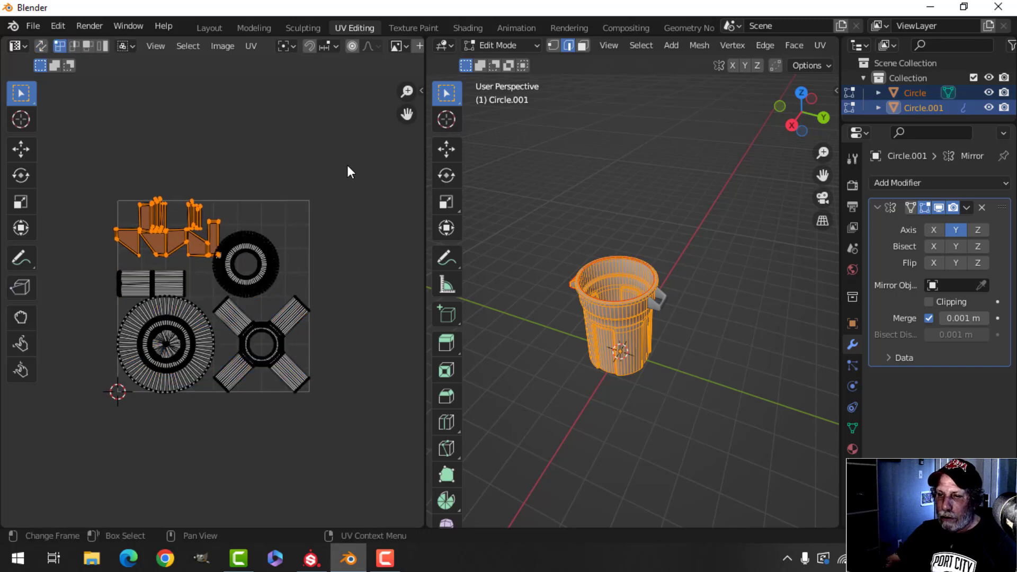
key("a")
key("n")
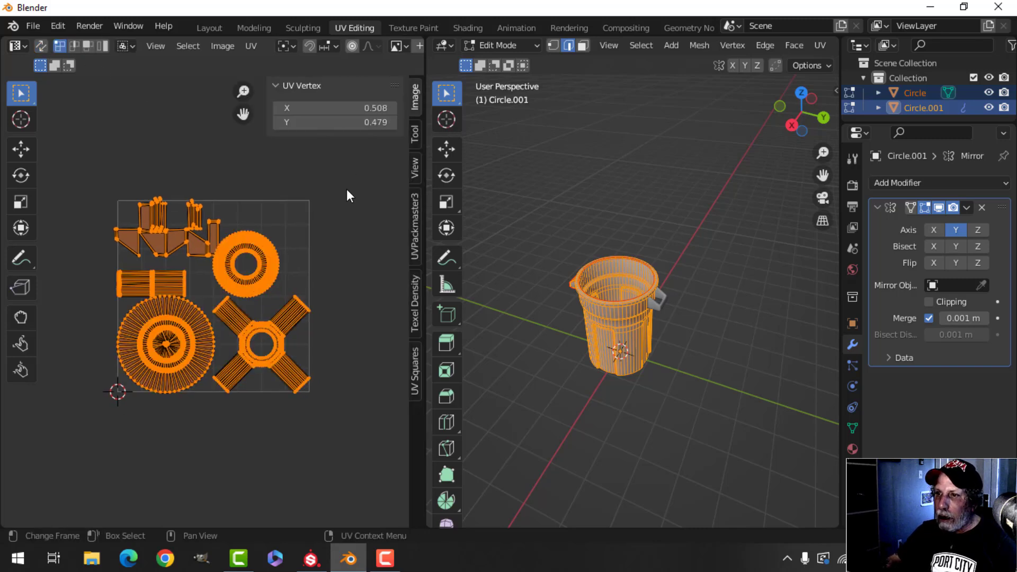
left_click(405, 226)
left_click(350, 256)
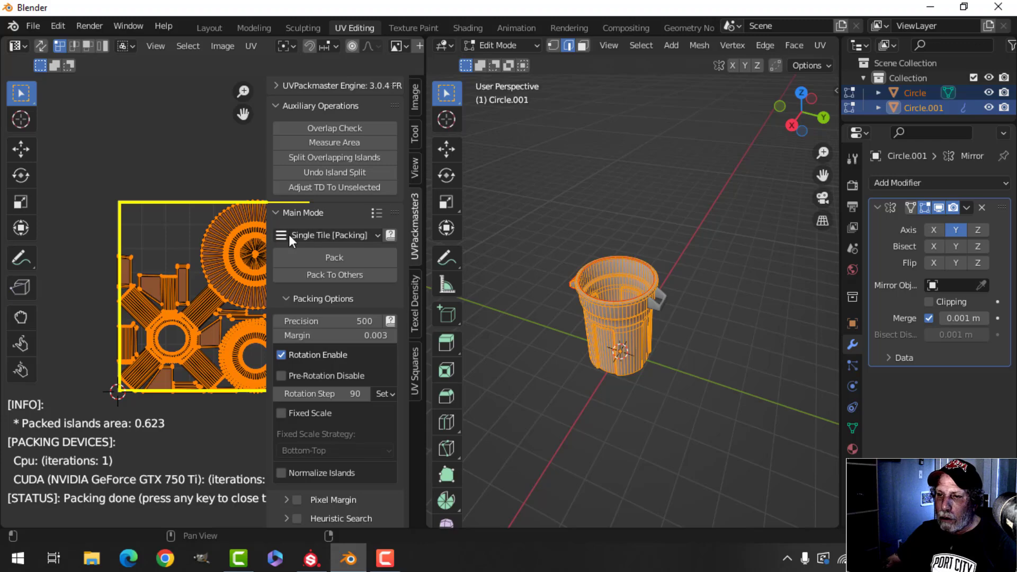
key("n")
Step: Examine the packed UV layout, the container's mesh from several sides and its shaded surface in Object Mode
scroll(298, 286, "up", 3)
scroll(297, 280, "up", 5)
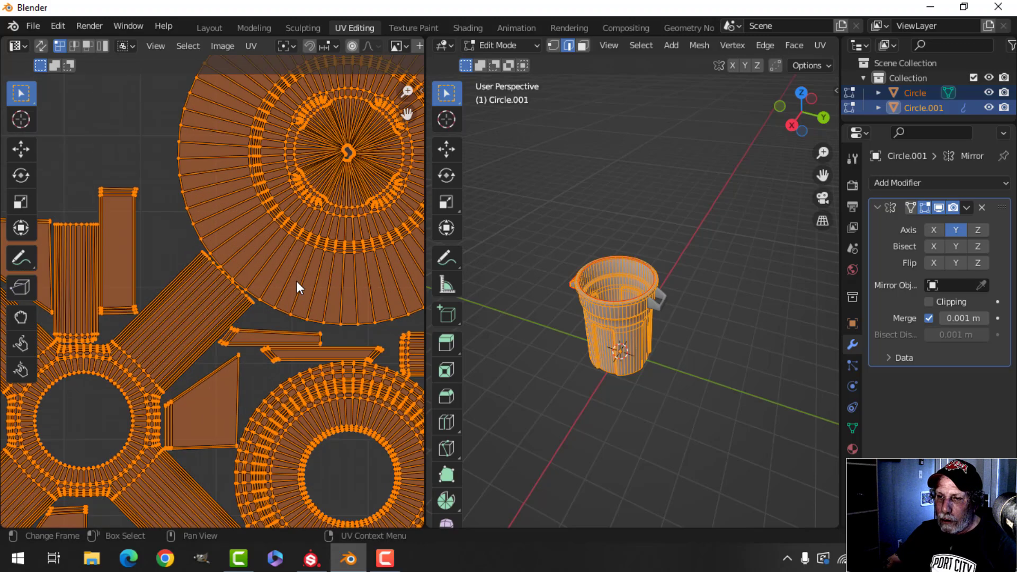
scroll(283, 270, "down", 3)
key("Home")
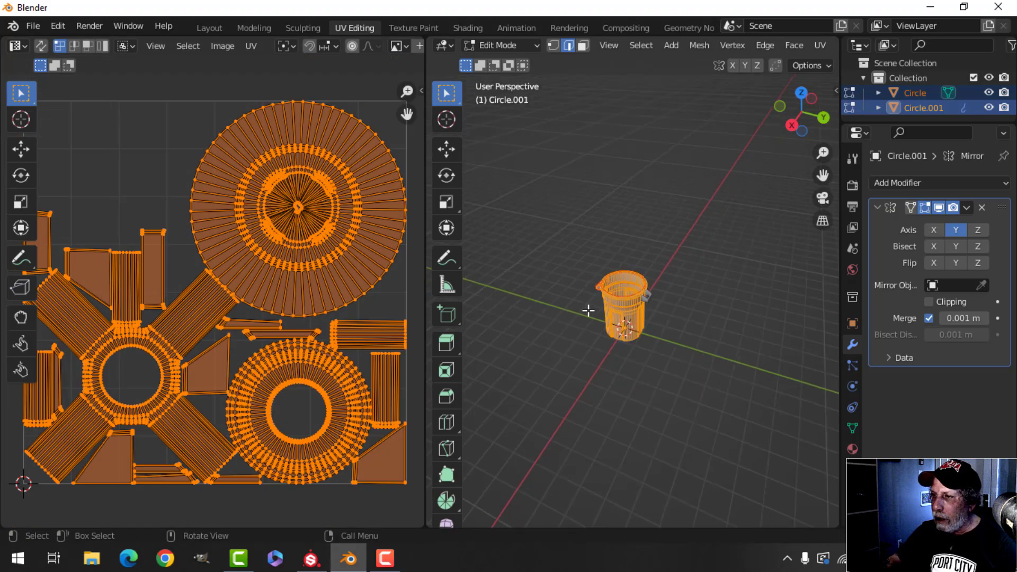
middle_click_drag(619, 296, 761, 290)
scroll(652, 284, "up", 3)
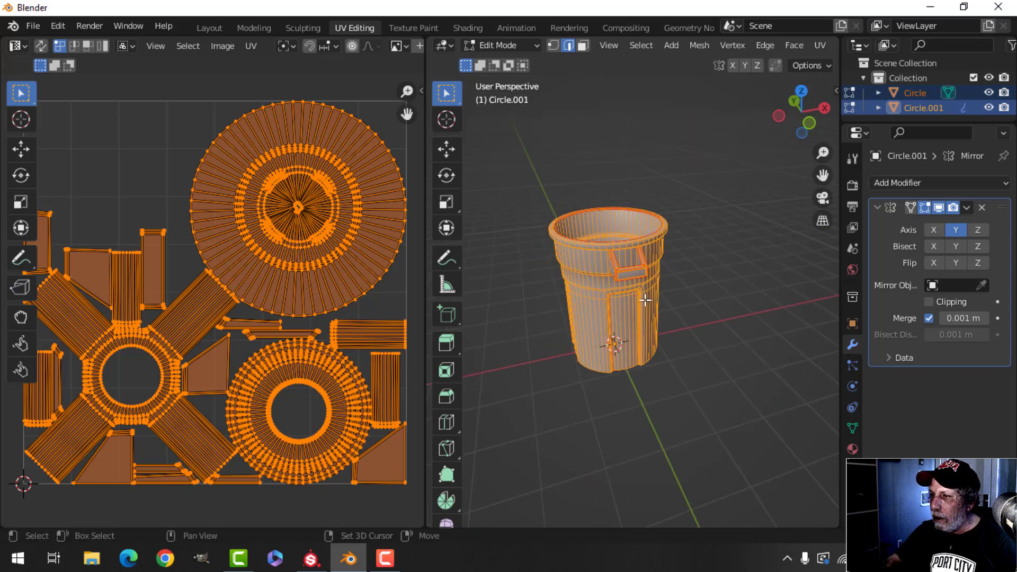
middle_click_drag(642, 297, 680, 293)
key("Tab")
scroll(657, 303, "up", 3)
scroll(673, 295, "down", 1)
scroll(663, 286, "up", 2)
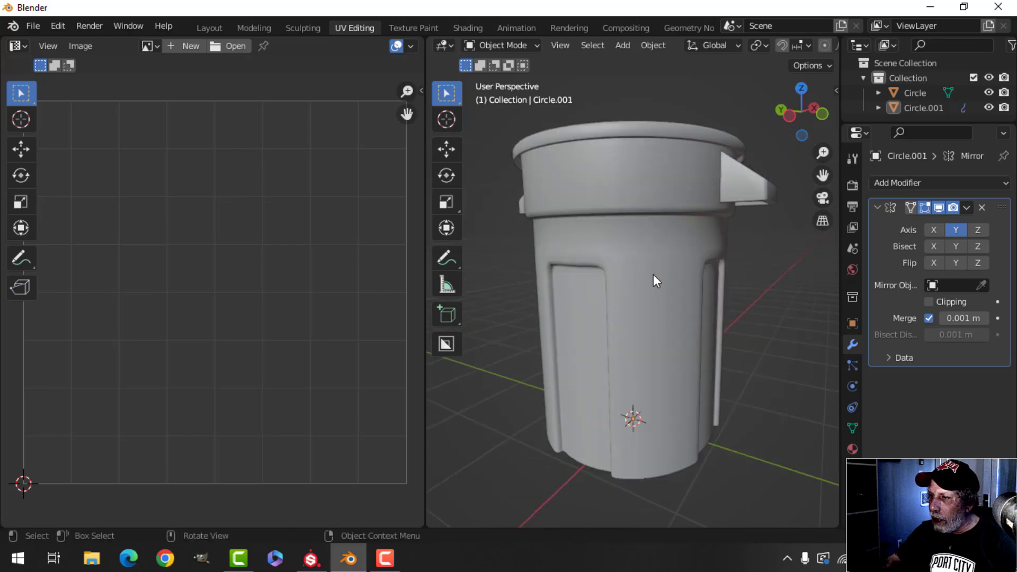
Step: Add an edge loop around the container's body, slid up close beneath the collar seam, and return to Object Mode
key("a")
scroll(635, 275, "up", 2)
scroll(620, 298, "up", 1)
key("Tab")
scroll(628, 299, "down", 1)
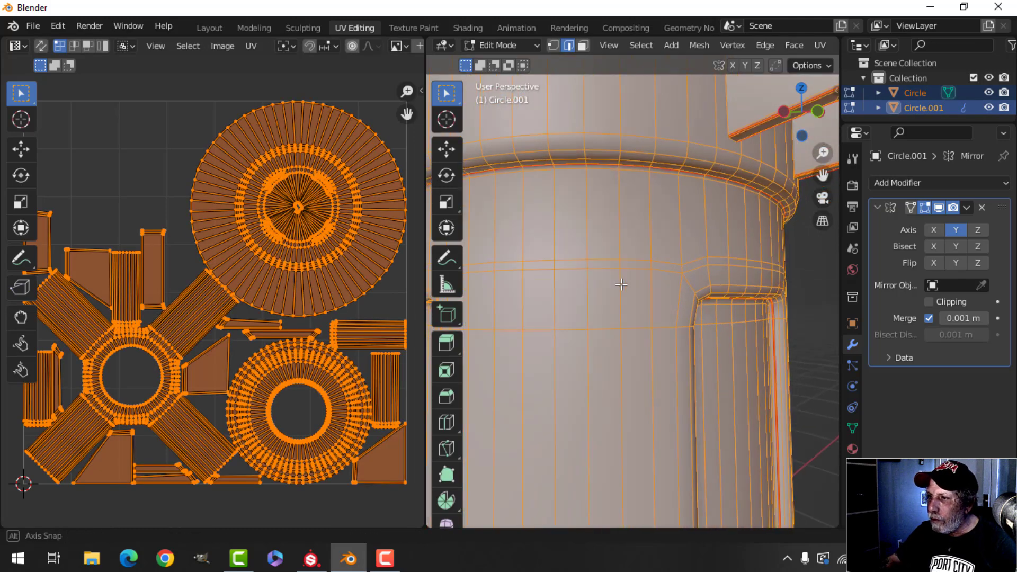
key("alt+a")
scroll(633, 300, "down", 2)
key("ctrl+r")
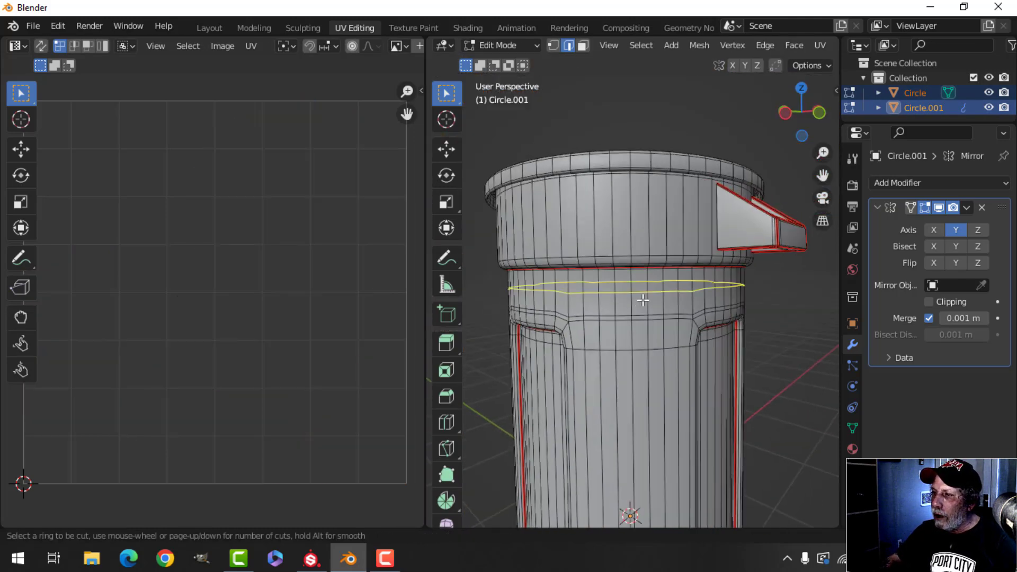
left_click(640, 296)
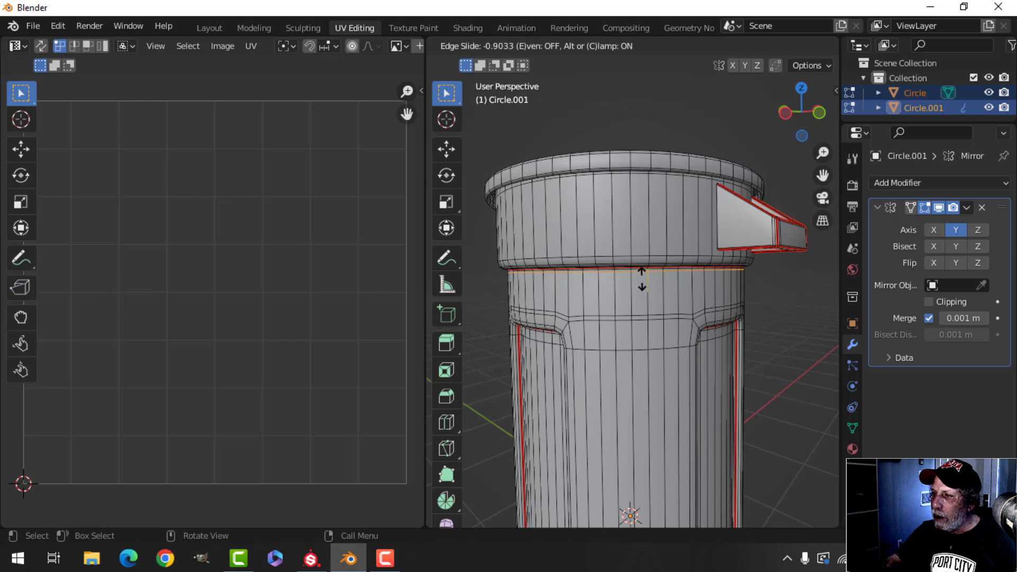
left_click(646, 318)
key("Tab")
scroll(643, 320, "down", 3)
mouse_move(641, 320)
middle_mouse_down()
mouse_move(625, 281)
mouse_move(656, 311)
middle_mouse_up()
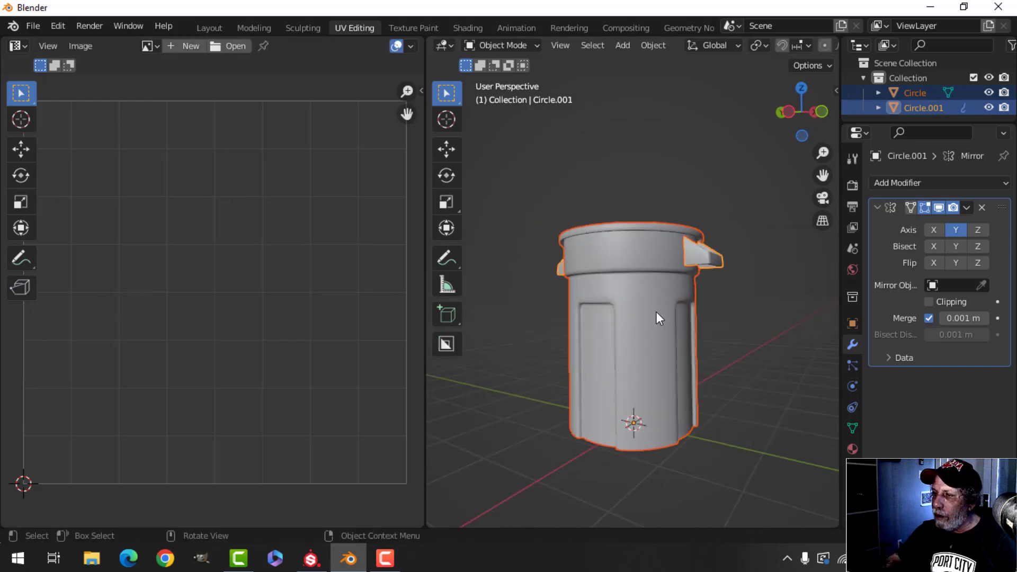
Step: Select all geometry of both objects in Edit Mode and repack their UV islands into a single tile
key("Tab")
key("a")
scroll(662, 315, "down", 1)
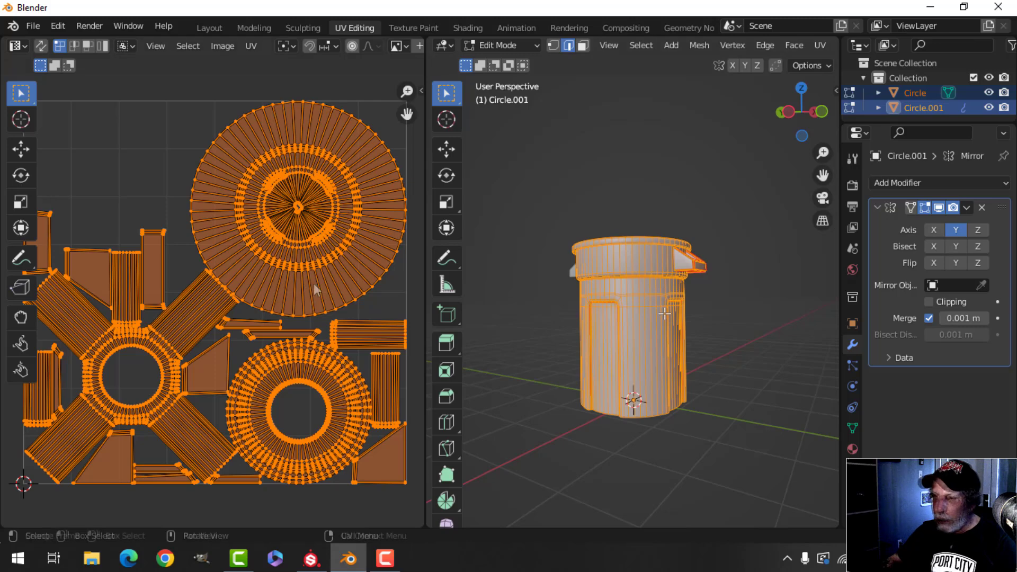
key("n")
left_click(351, 259)
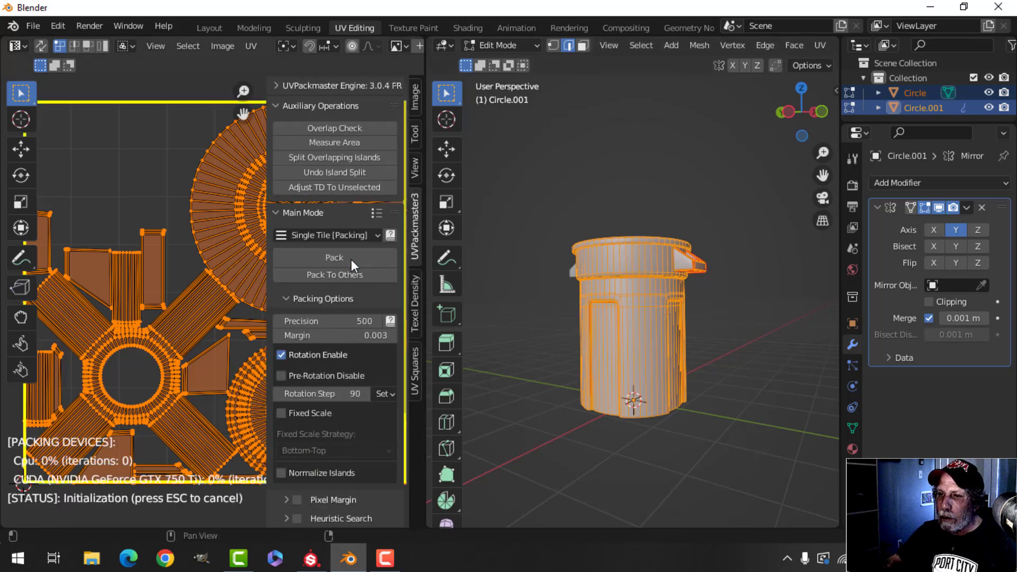
Step: Return both container objects to Object Mode and open the file export options for them
key("n")
scroll(222, 284, "down", 2)
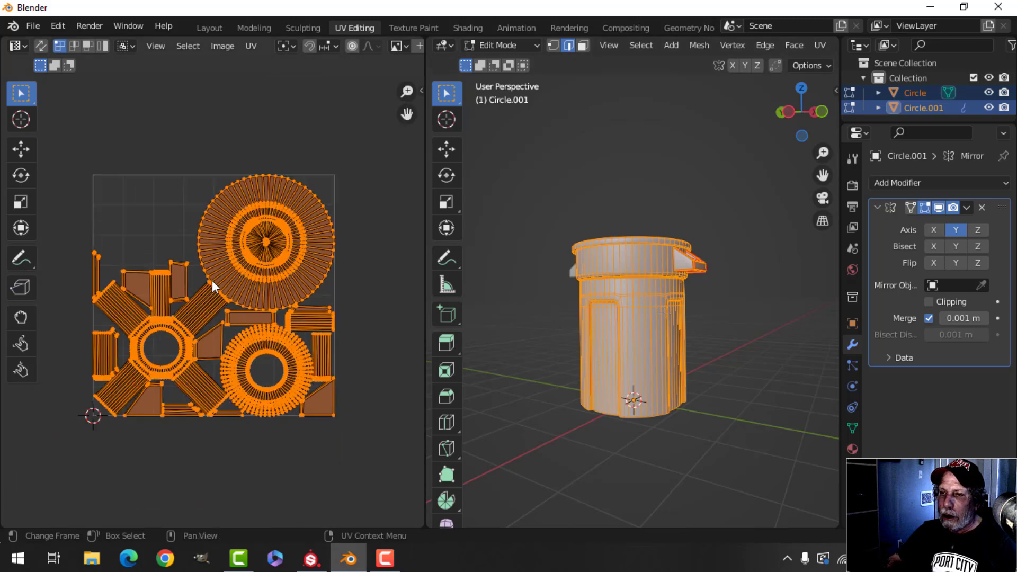
key("Tab")
scroll(647, 297, "down", 2)
middle_click_drag(638, 283, 660, 342)
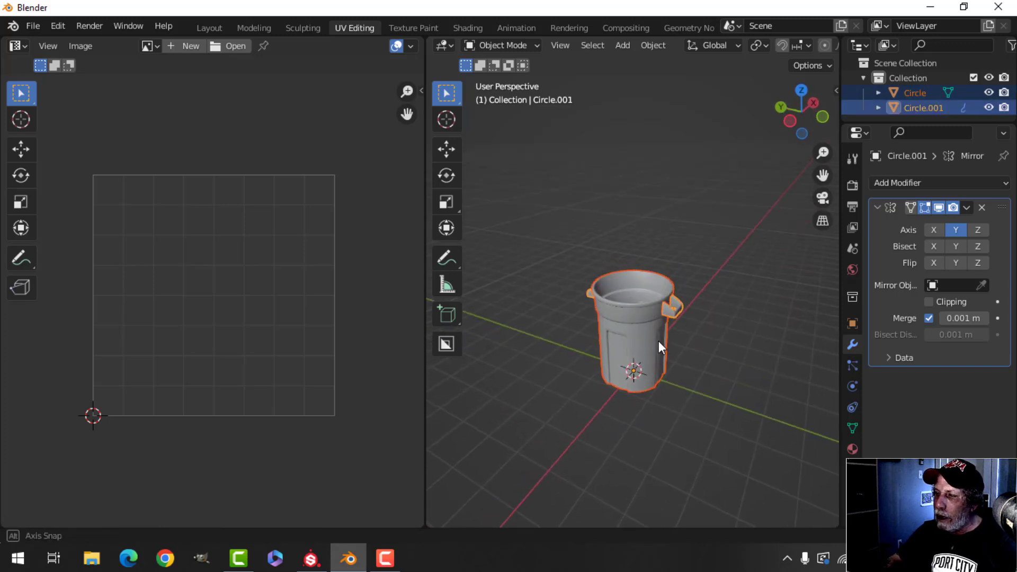
left_click(32, 25)
mouse_move(74, 239)
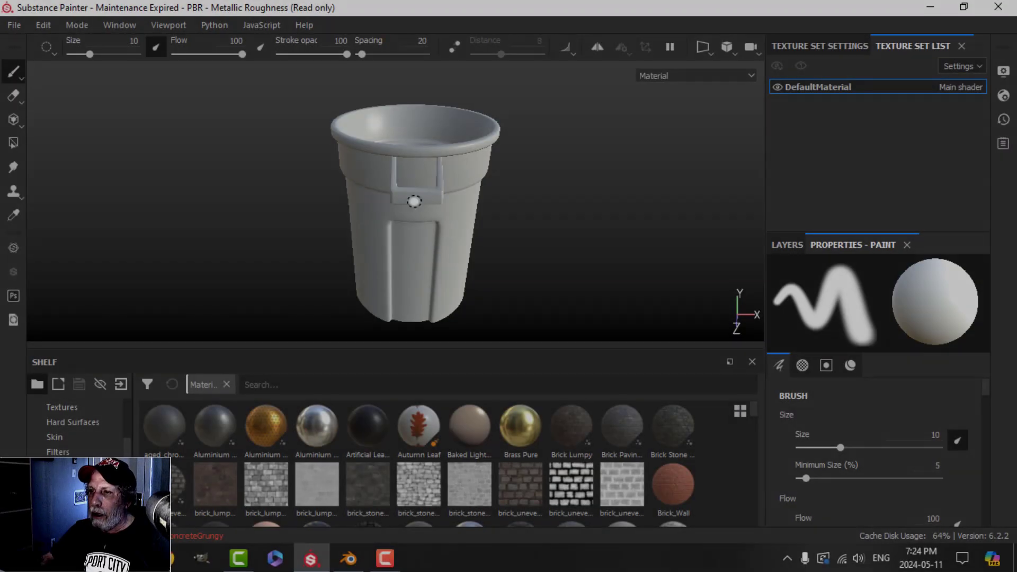
Step: In Substance Painter, bake the container's mesh maps at an output size of 2048, leaving out ID and Thickness
left_click_drag(414, 201, 722, 157, "alt")
left_click(834, 47)
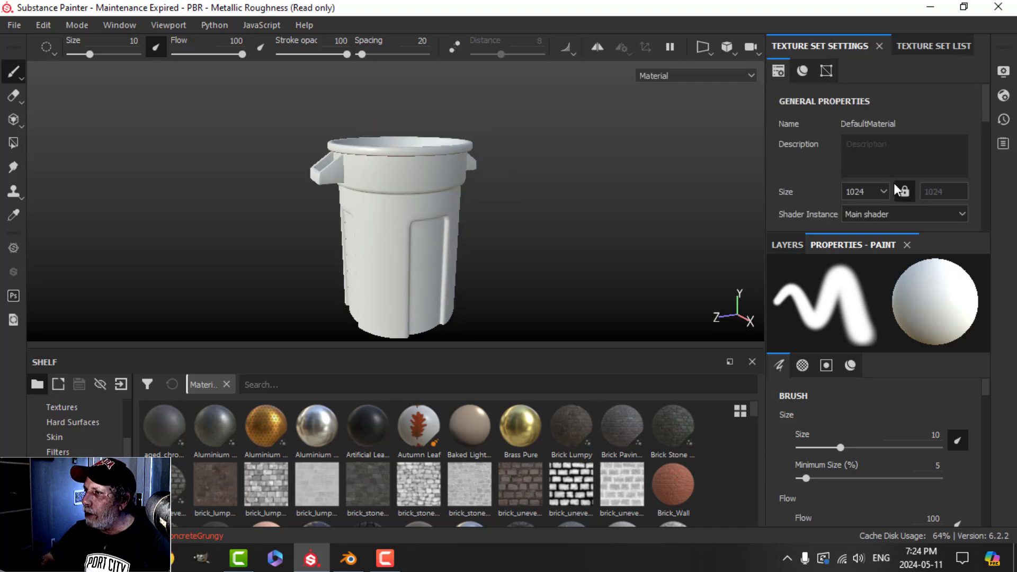
scroll(895, 190, "down", 5)
left_click(905, 199)
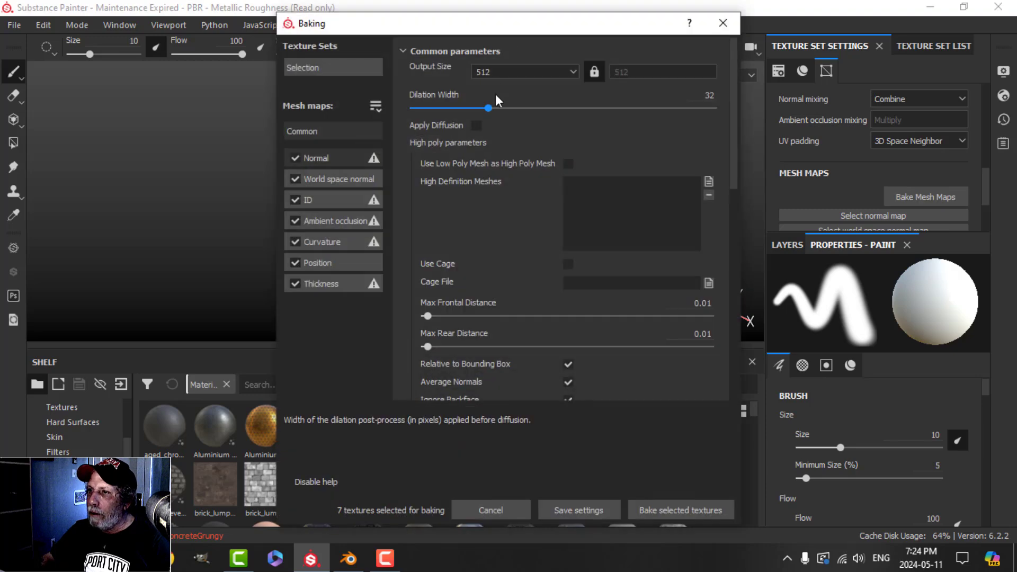
left_click(524, 72)
left_click(490, 140)
left_click(295, 199)
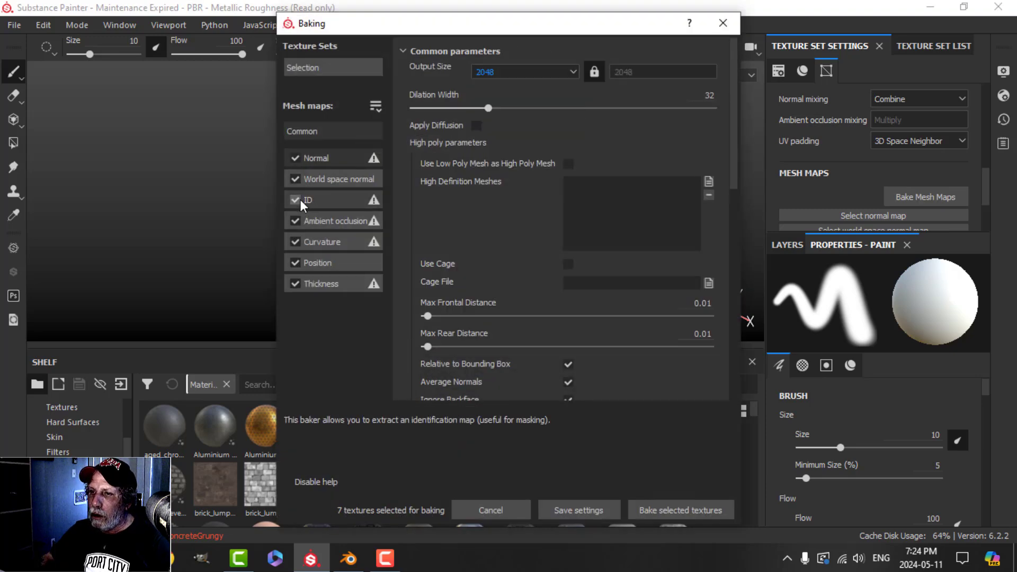
left_click(295, 285)
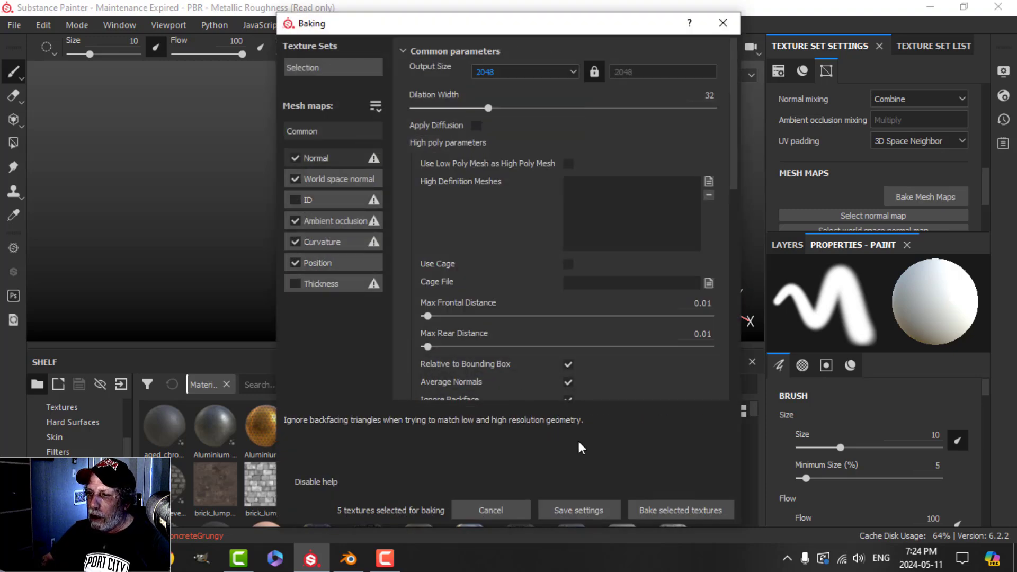
left_click(665, 511)
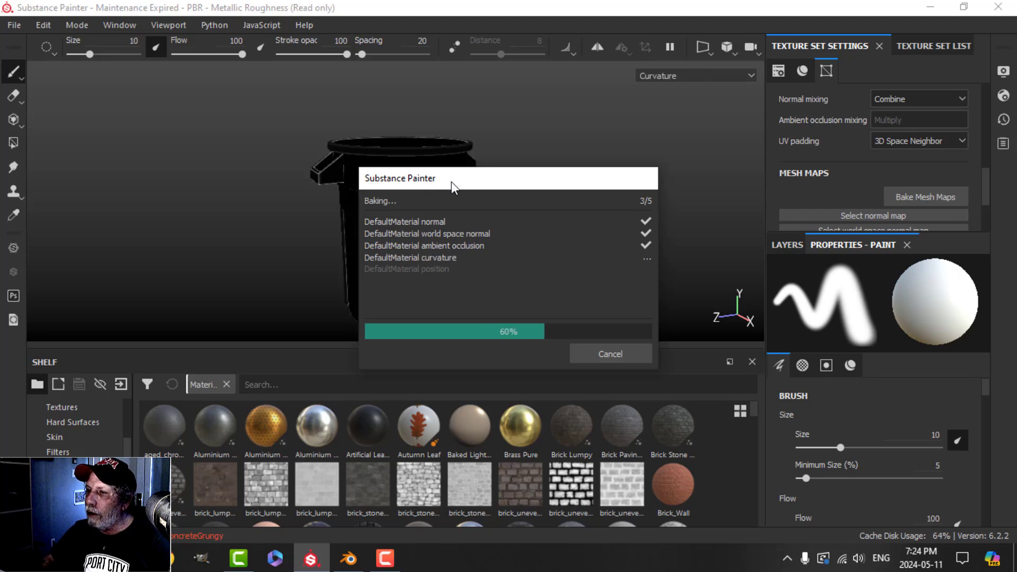
left_click(614, 351)
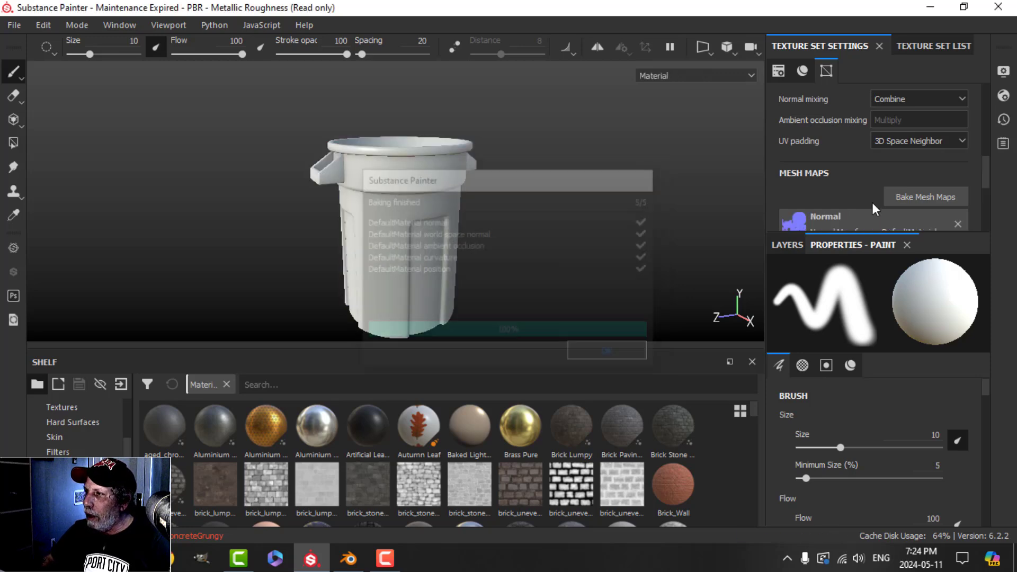
Step: Activate Temporal Anti-Aliasing in the viewport's display settings
left_click(1003, 71)
scroll(795, 317, "down", 5)
scroll(772, 353, "down", 3)
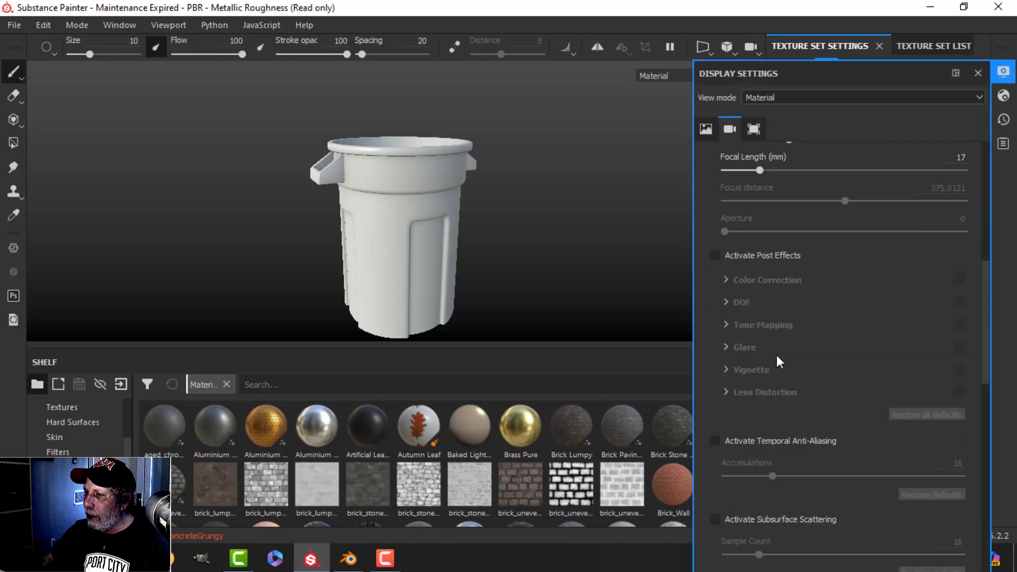
left_click(716, 441)
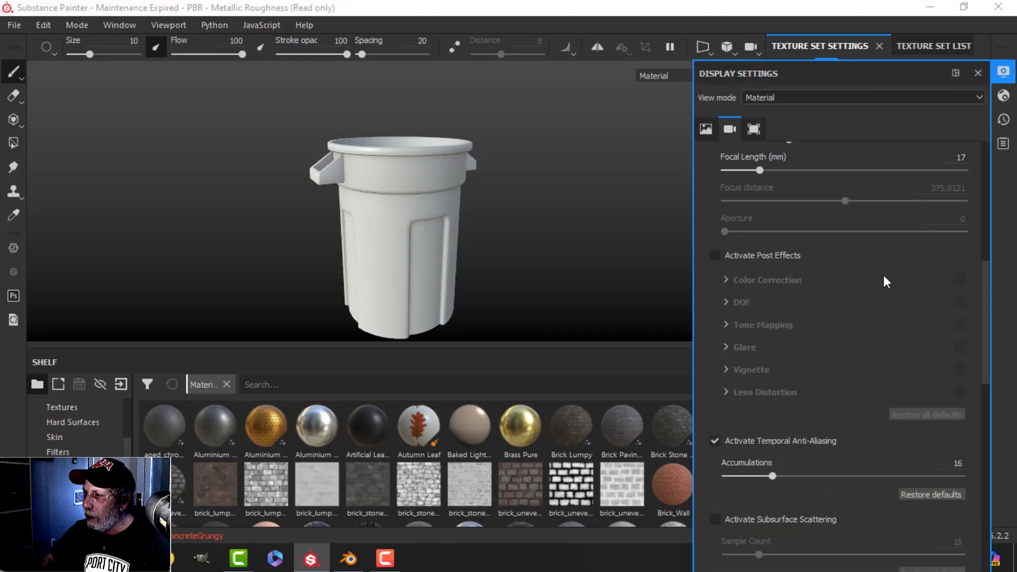
left_click(1004, 71)
Step: Delete the default layer from the layer stack
scroll(482, 212, "up", 3)
left_click_drag(480, 225, 509, 185, "alt")
scroll(505, 220, "down", 3)
middle_click_drag(460, 196, 447, 170, "alt")
left_click_drag(447, 171, 421, 260, "alt")
left_click(785, 245)
left_click(976, 268)
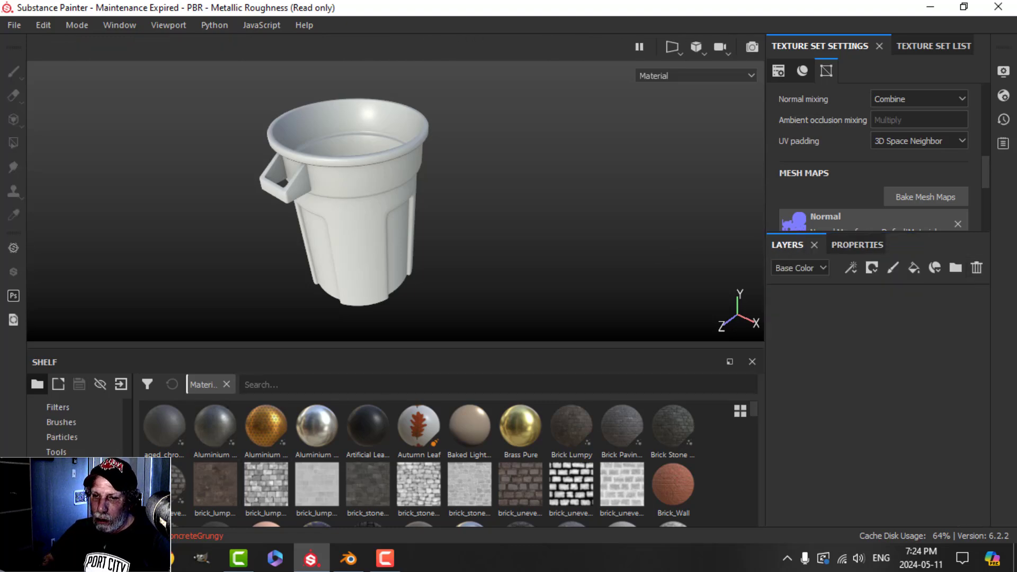
Step: Search the materials for "pla" and add Plastic Grainy as a layer on the container
left_click(282, 385)
type("pla")
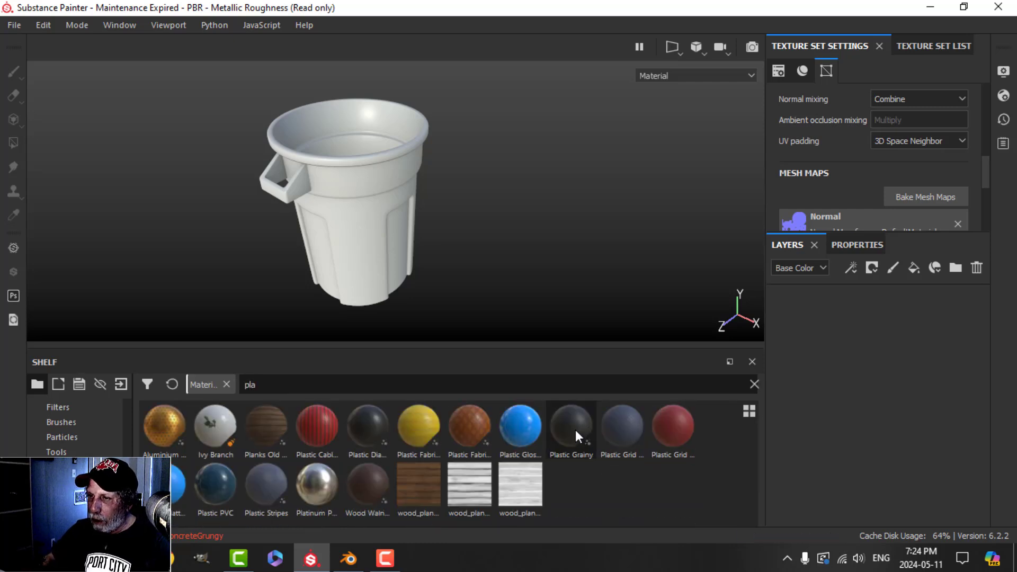
left_click_drag(575, 431, 906, 423)
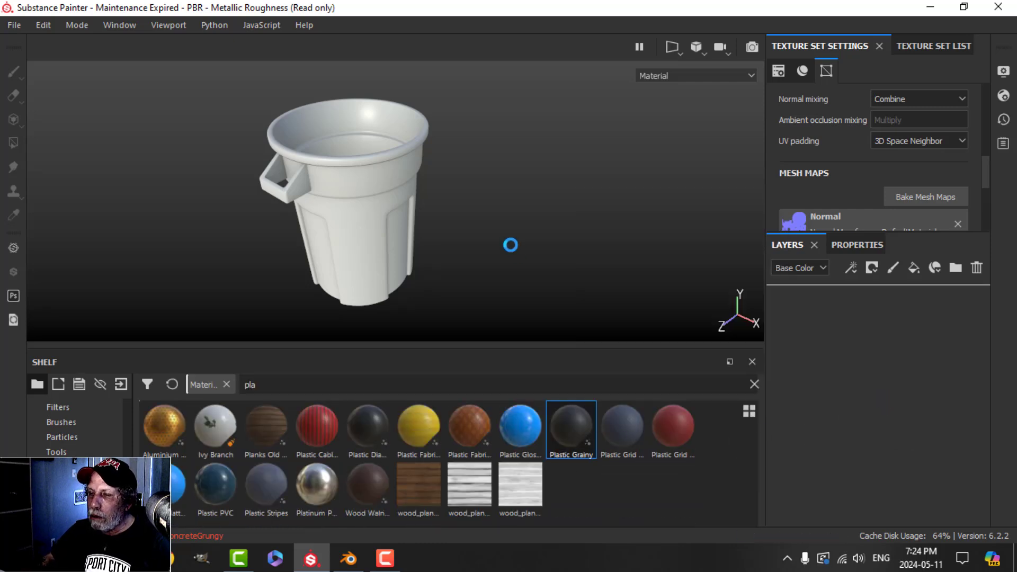
scroll(509, 248, "up", 4)
Step: Set the Plastic Grainy fill to Tri-planar projection with a UV scale of 6 and hide its 3D manipulator
left_click(858, 245)
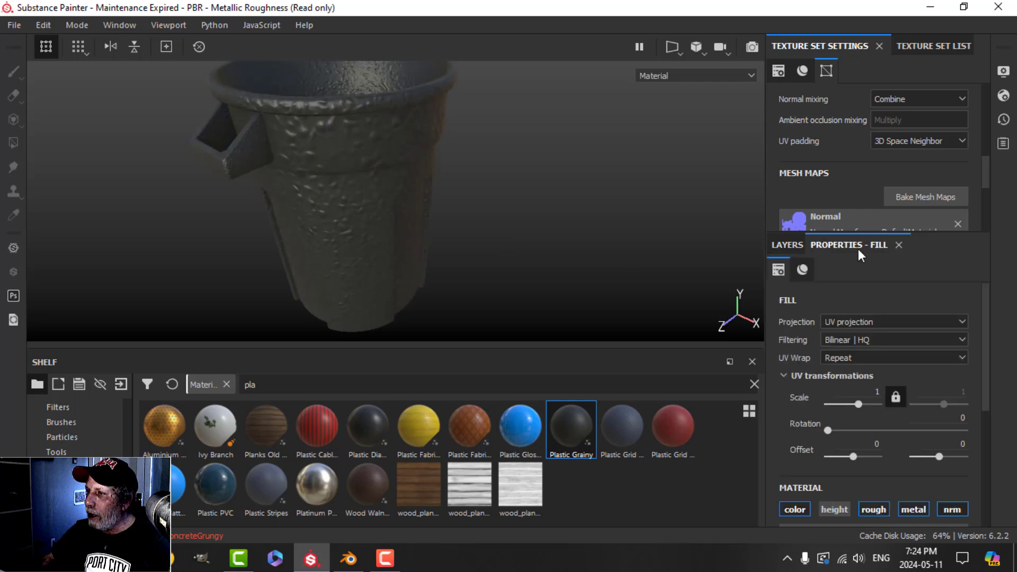
left_click(847, 321)
left_click(844, 356)
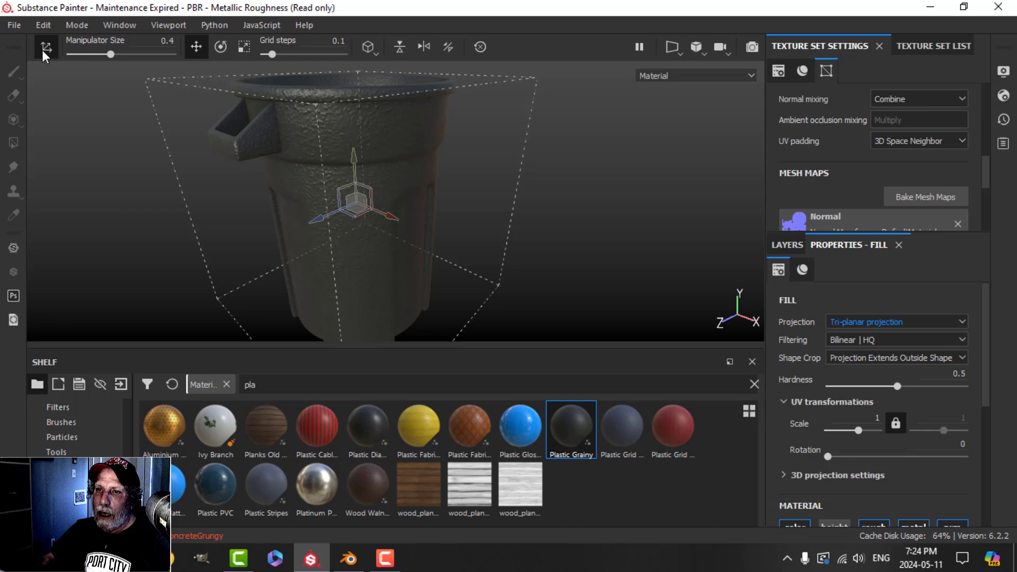
left_click(44, 48)
left_click_drag(557, 288, 500, 252, "alt")
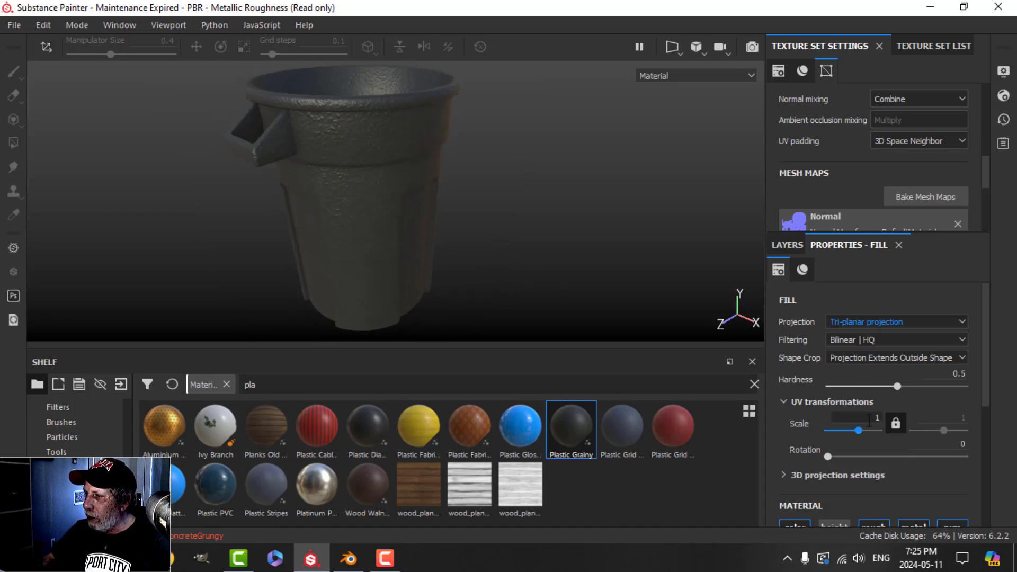
type("6")
key("Return")
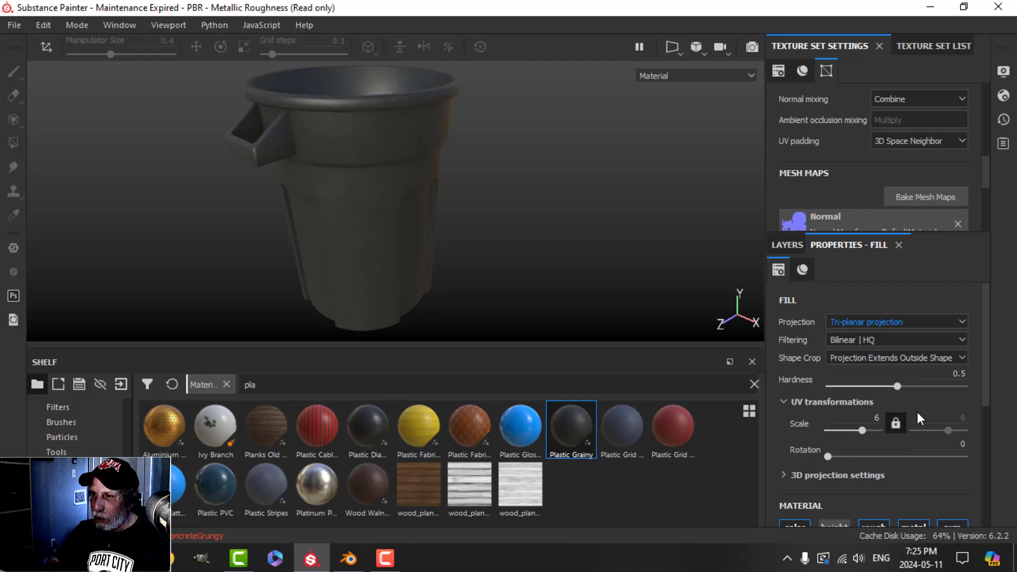
Step: Lighten the Plastic Grainy material's colour to a neutral grey with RGB values of 0.281
scroll(452, 224, "up", 3)
left_click_drag(432, 228, 431, 202, "alt")
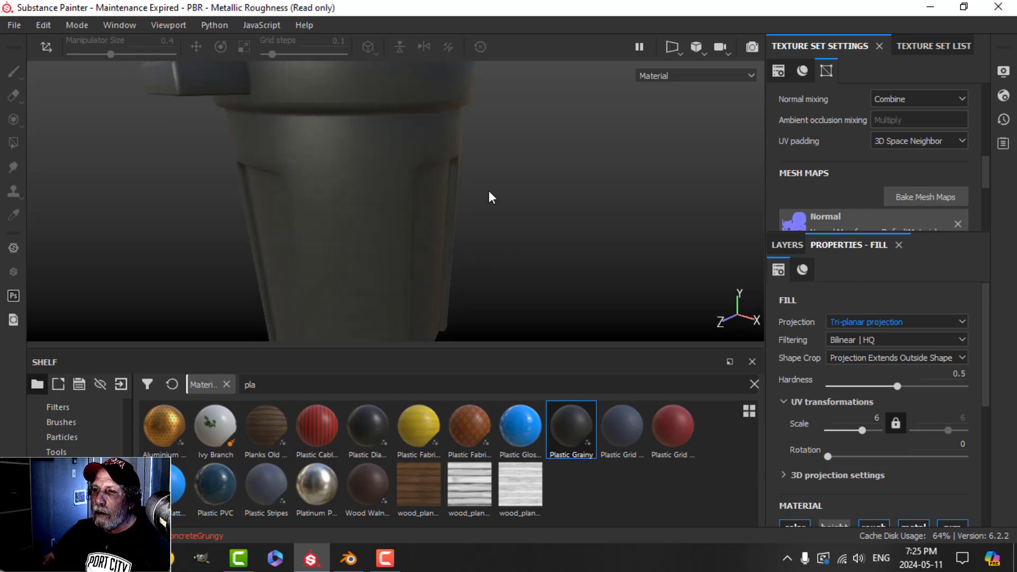
right_click_drag(488, 197, 499, 180, "shift")
scroll(498, 186, "up", 2)
left_click_drag(466, 191, 463, 226, "alt")
scroll(464, 233, "down", 2)
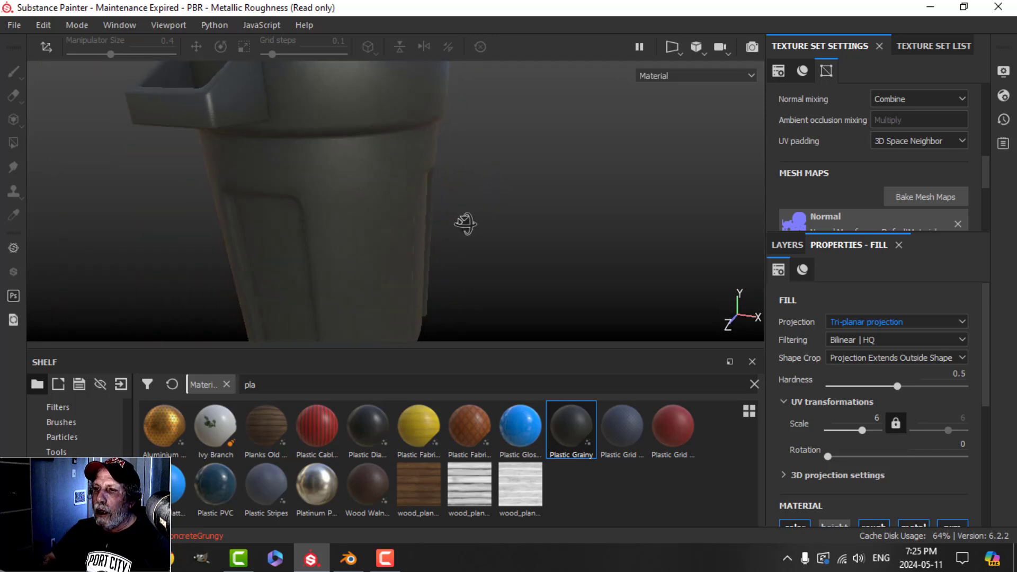
left_click(787, 245)
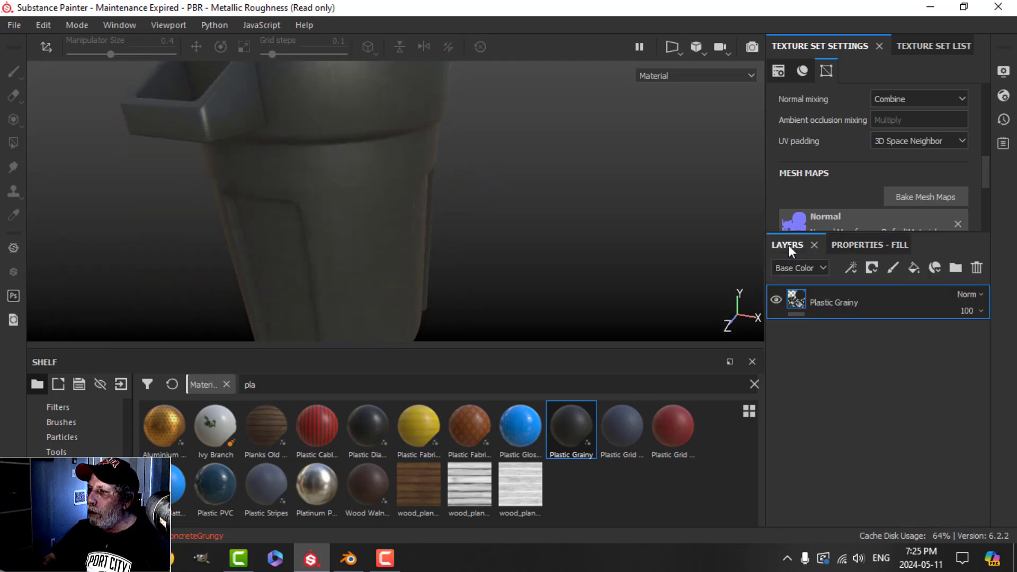
left_click(863, 245)
scroll(870, 420, "down", 1)
left_click(875, 435)
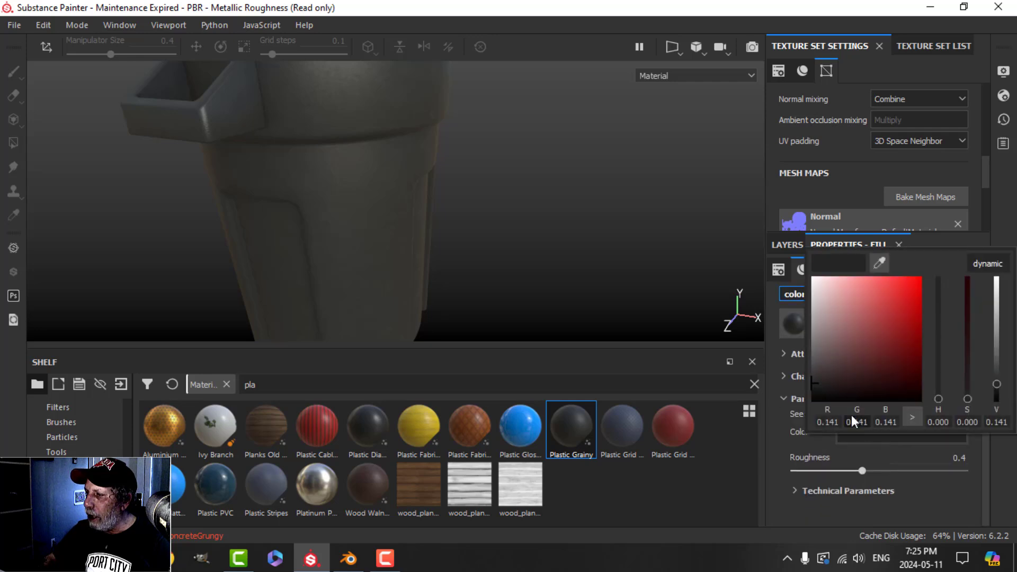
left_click_drag(812, 368, 810, 367)
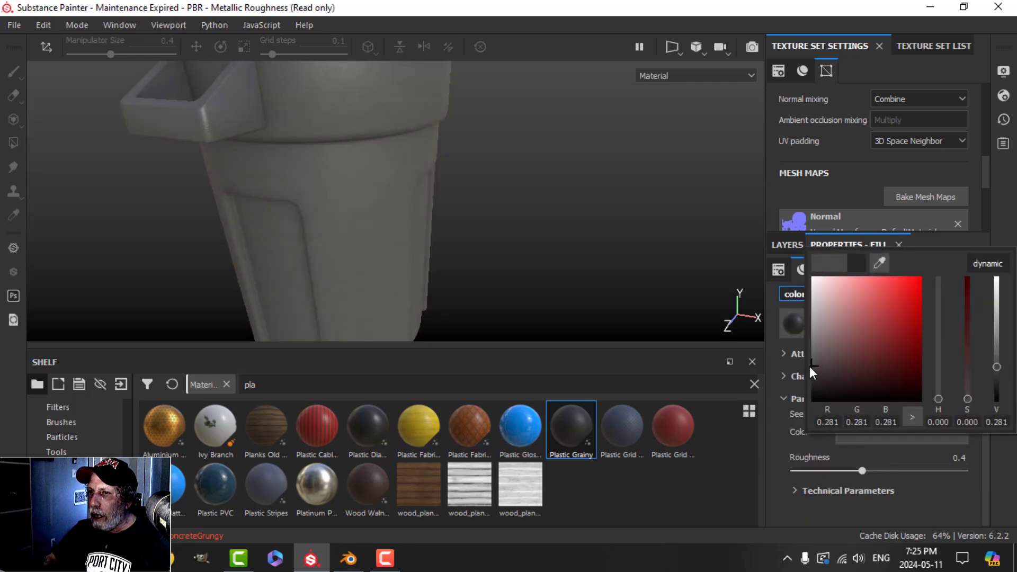
left_click(641, 334)
Step: Add a filter to the Plastic Grainy layer and assign MatFinish Rough to it
key("f")
left_click_drag(492, 214, 472, 257, "alt")
scroll(451, 222, "up", 3)
left_click_drag(452, 222, 456, 246, "alt")
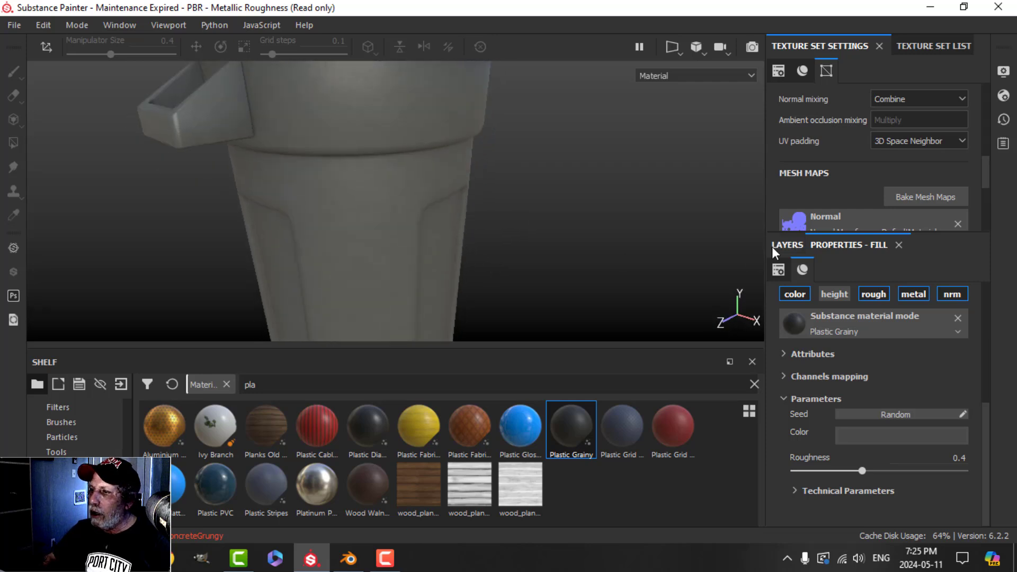
left_click(788, 245)
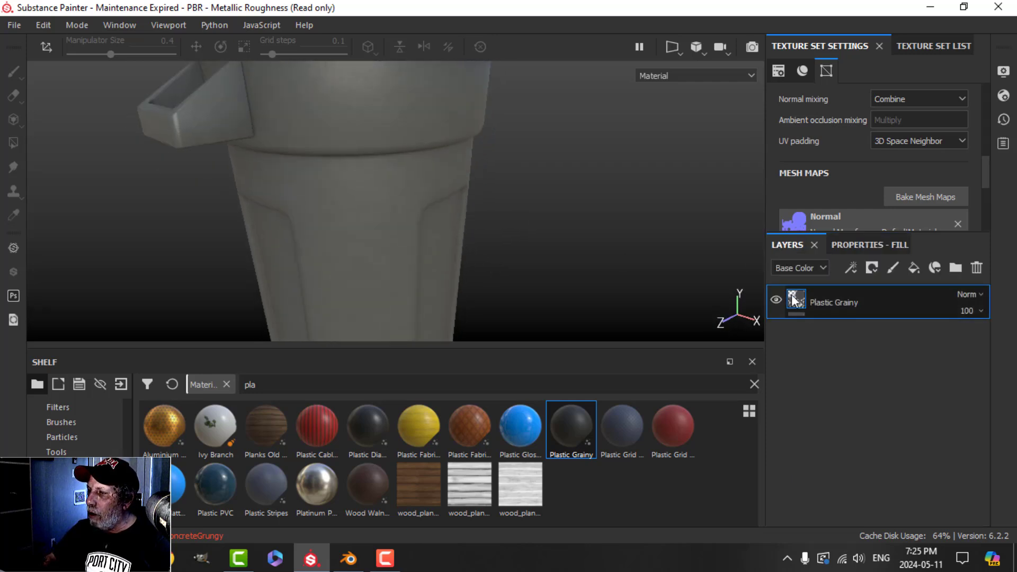
left_click(854, 266)
left_click(869, 376)
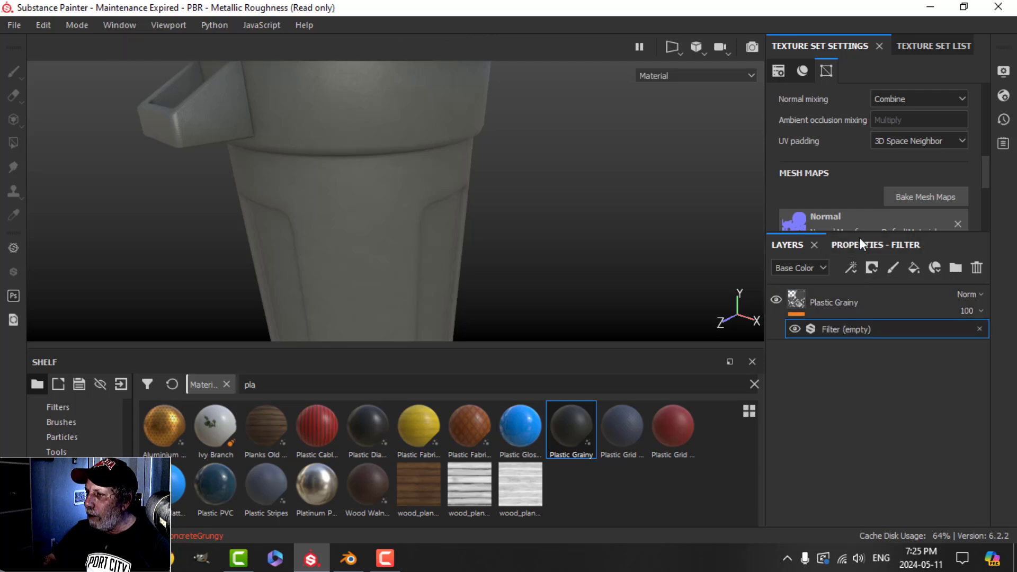
left_click(859, 244)
left_click(879, 315)
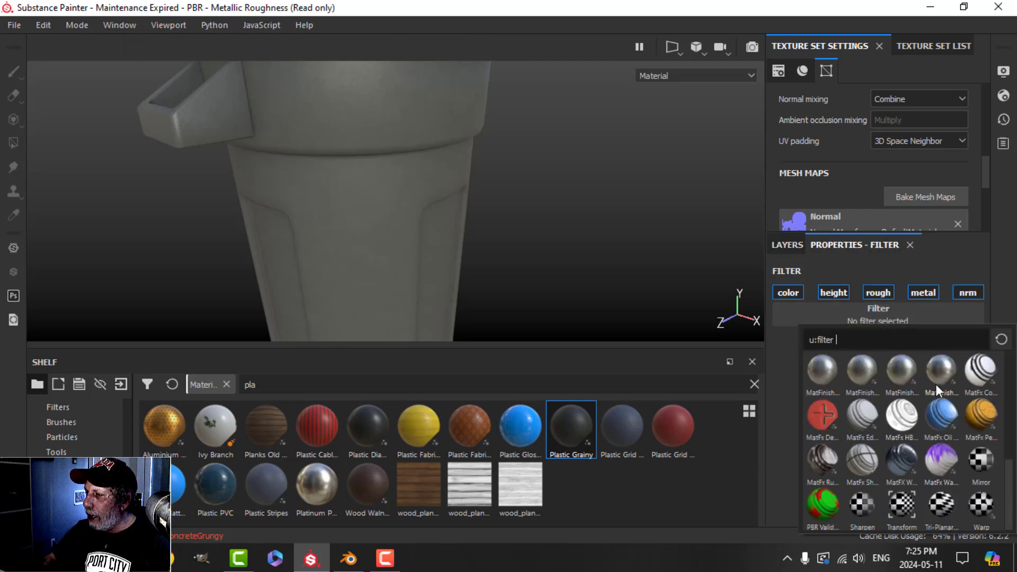
left_click(937, 377)
Step: Set the MatFinish Rough filter's Scale to 4, Scale Grunge to 4 and Brushing Intensity to 0.41
scroll(517, 250, "down", 4)
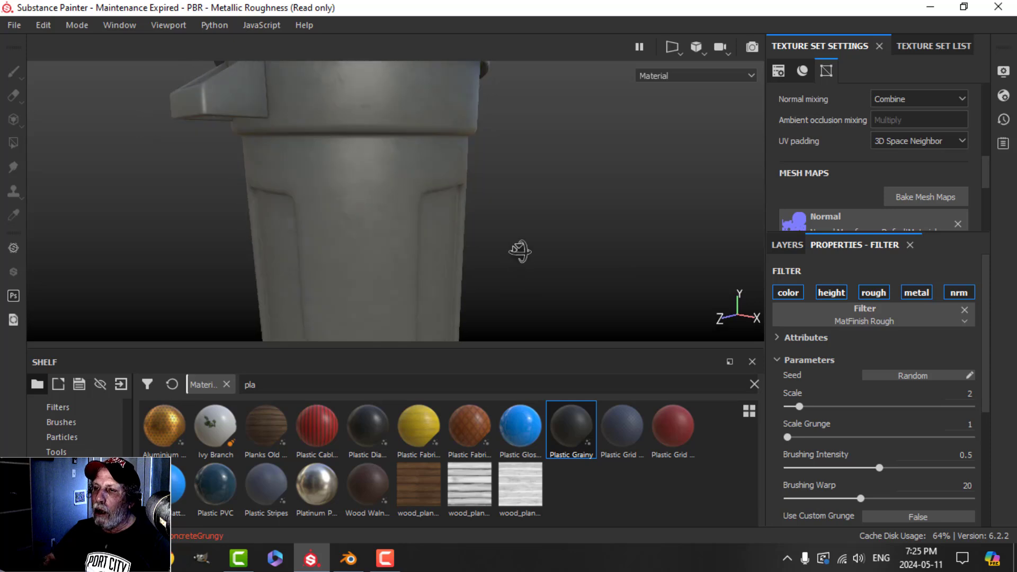
left_click_drag(518, 238, 551, 290, "alt")
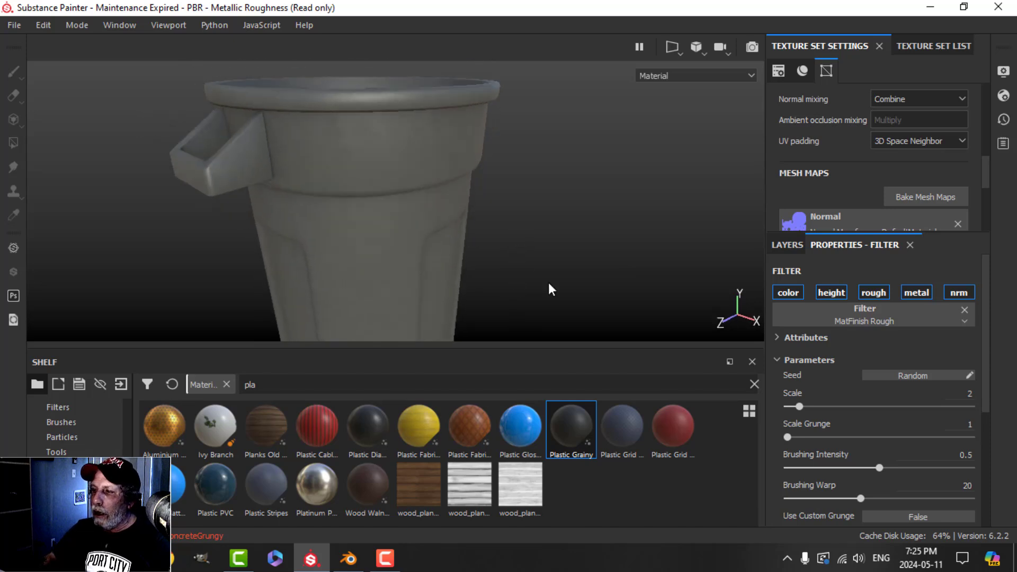
left_click_drag(800, 407, 824, 407)
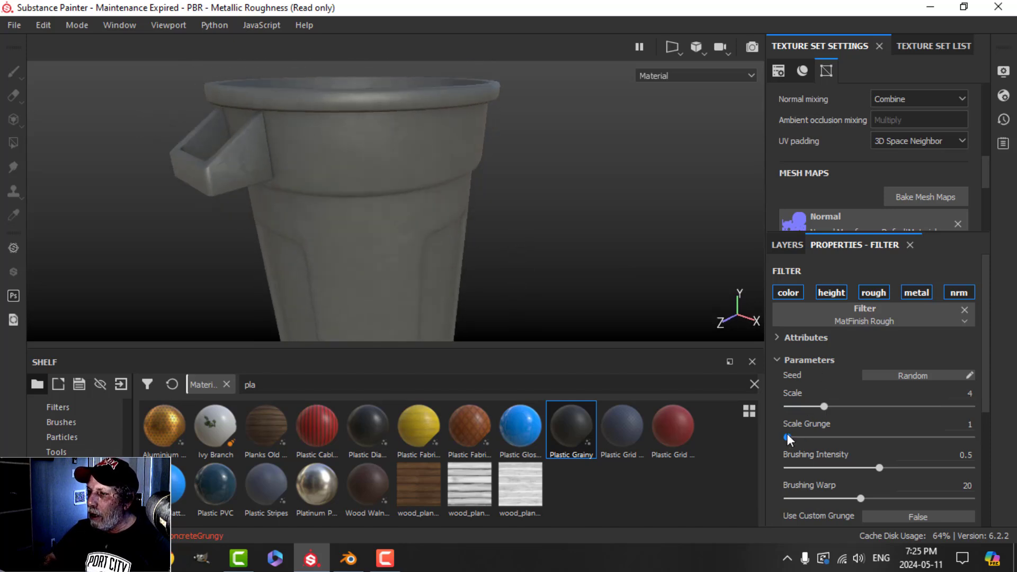
left_click_drag(787, 437, 813, 437)
left_click_drag(875, 469, 862, 466)
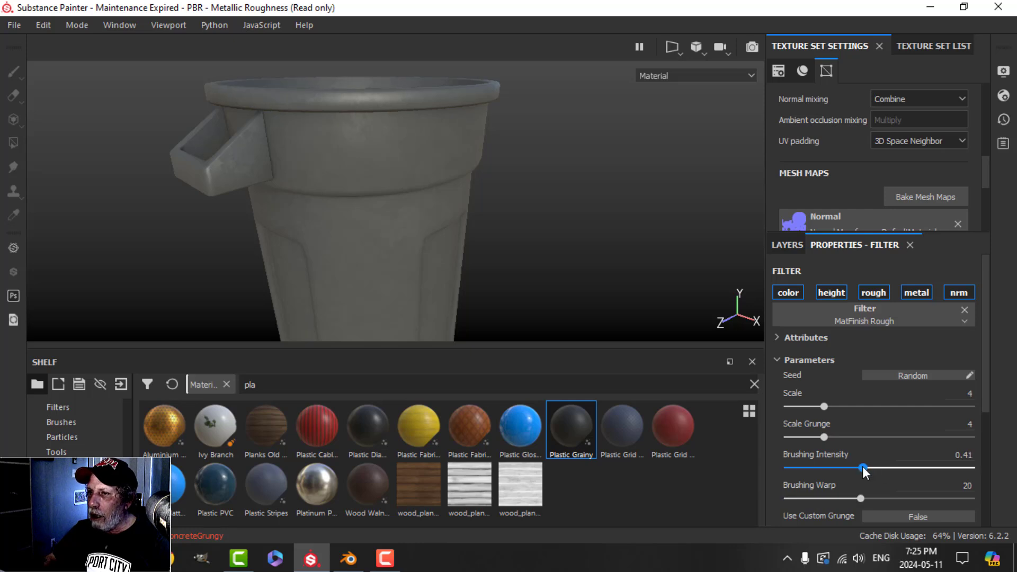
mouse_move(387, 228)
left_mouse_down("alt")
mouse_move(414, 202)
mouse_move(422, 215)
left_mouse_up("alt")
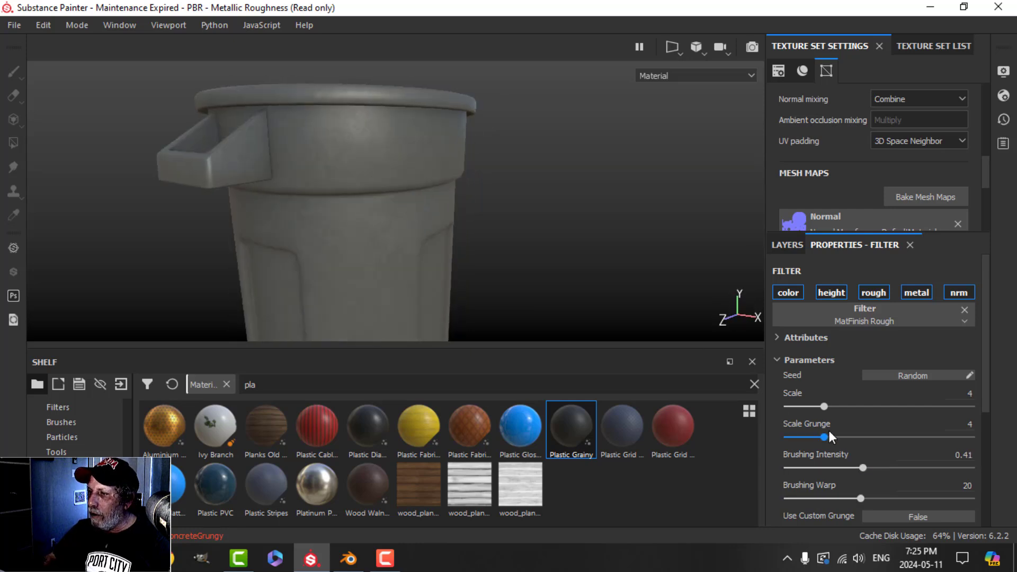
Step: Reduce the MatFinish Rough filter's Scale to 2 and go back to the layer stack
left_click_drag(825, 406, 799, 407)
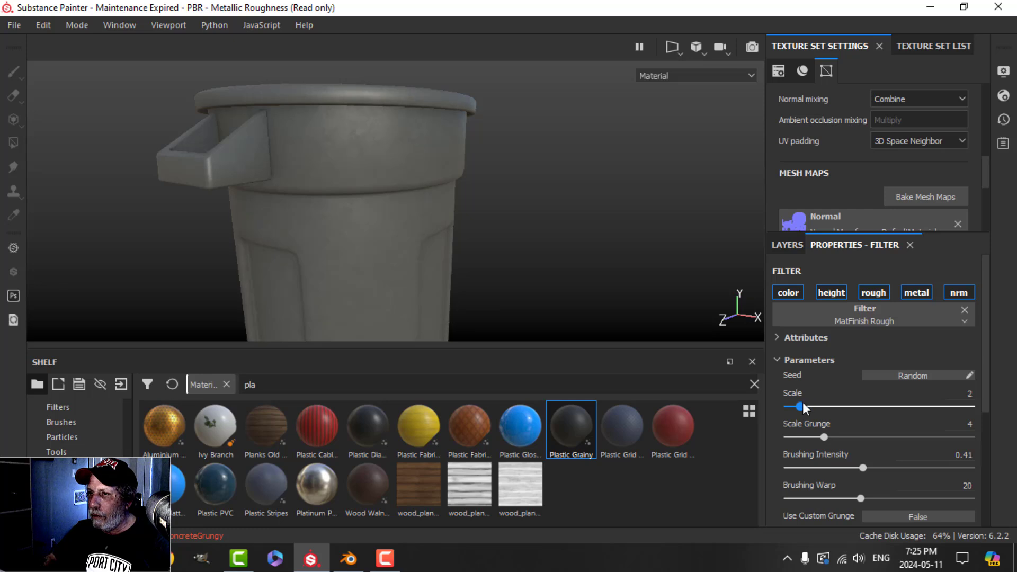
mouse_move(462, 235)
left_mouse_down("alt")
mouse_move(434, 275)
mouse_move(438, 211)
mouse_move(427, 243)
mouse_move(449, 259)
mouse_move(448, 249)
left_mouse_up("alt")
scroll(834, 339, "down", 3)
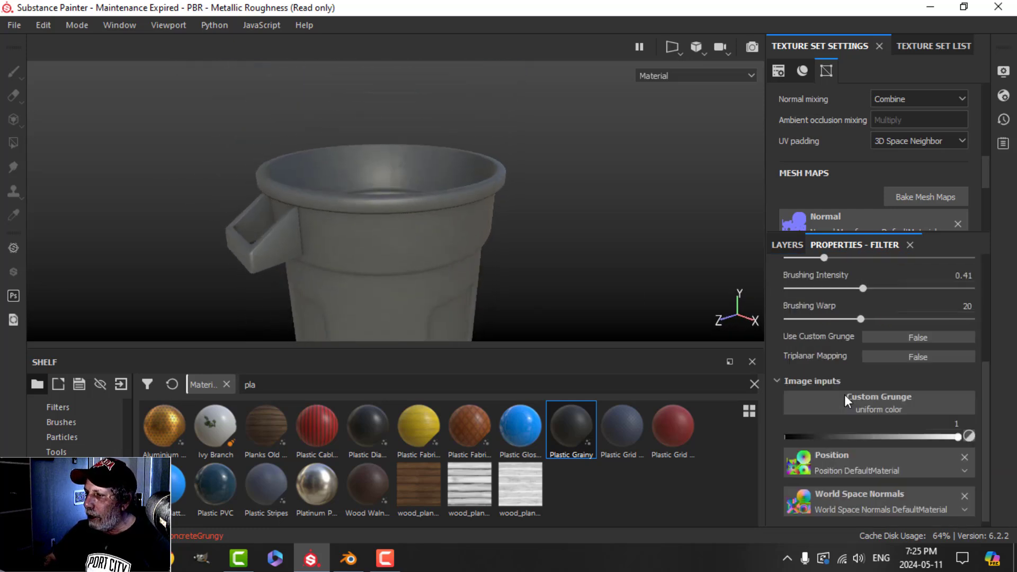
left_click(791, 245)
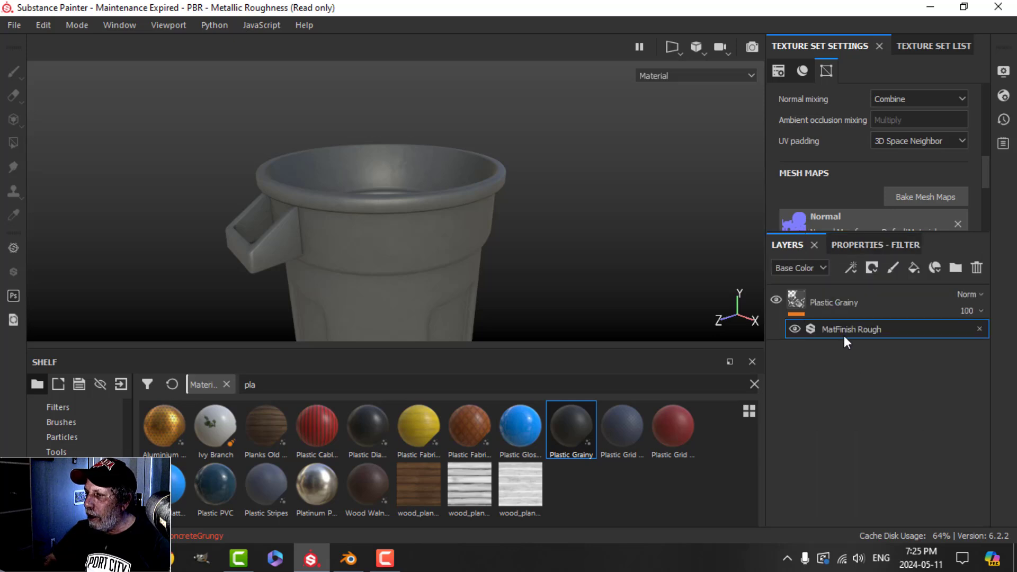
Step: Raise the Plastic Grainy layer's Roughness to 0.52 and check the container's surface from several angles
left_click(798, 301)
left_click(860, 244)
scroll(875, 456, "down", 1)
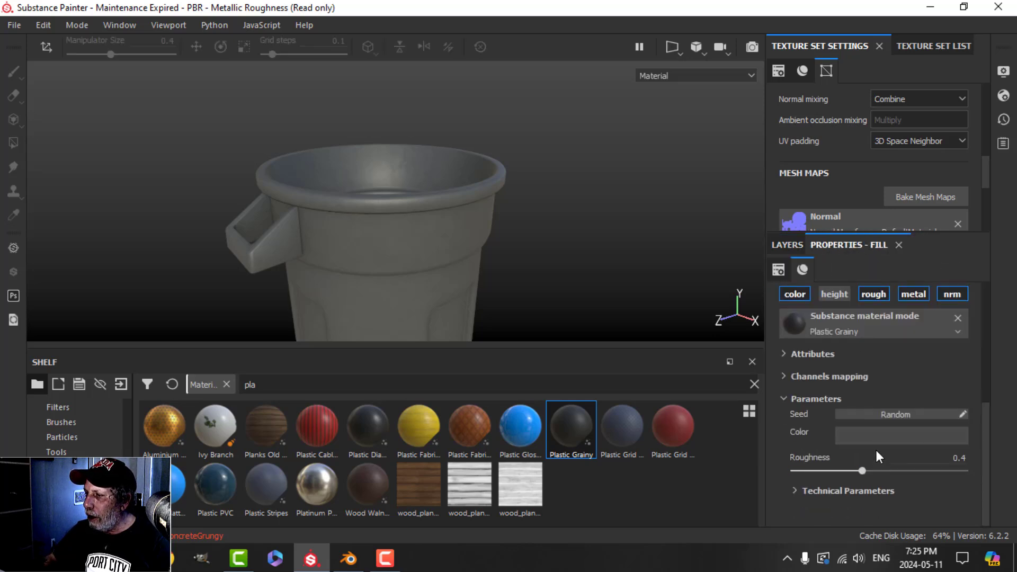
left_click_drag(863, 471, 881, 470)
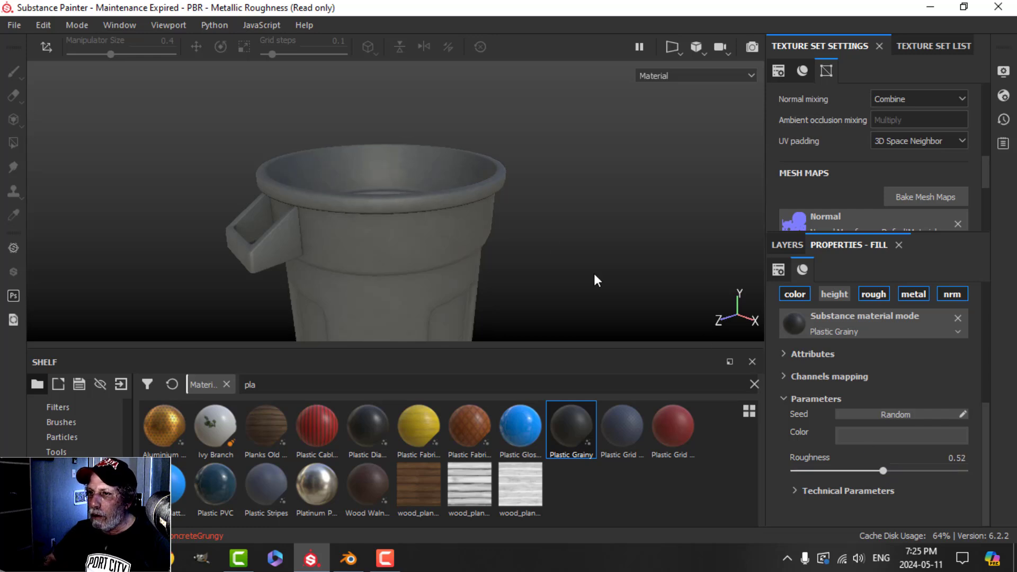
left_click_drag(593, 273, 460, 220, "alt")
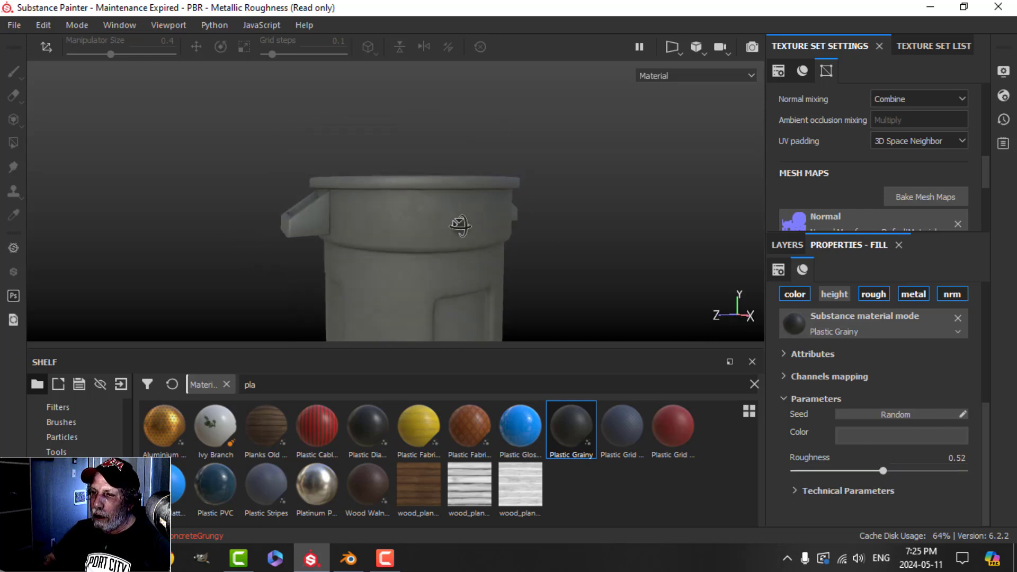
middle_click_drag(461, 220, 418, 182, "alt")
right_click_drag(418, 183, 416, 224, "alt")
left_click_drag(416, 224, 466, 211, "alt")
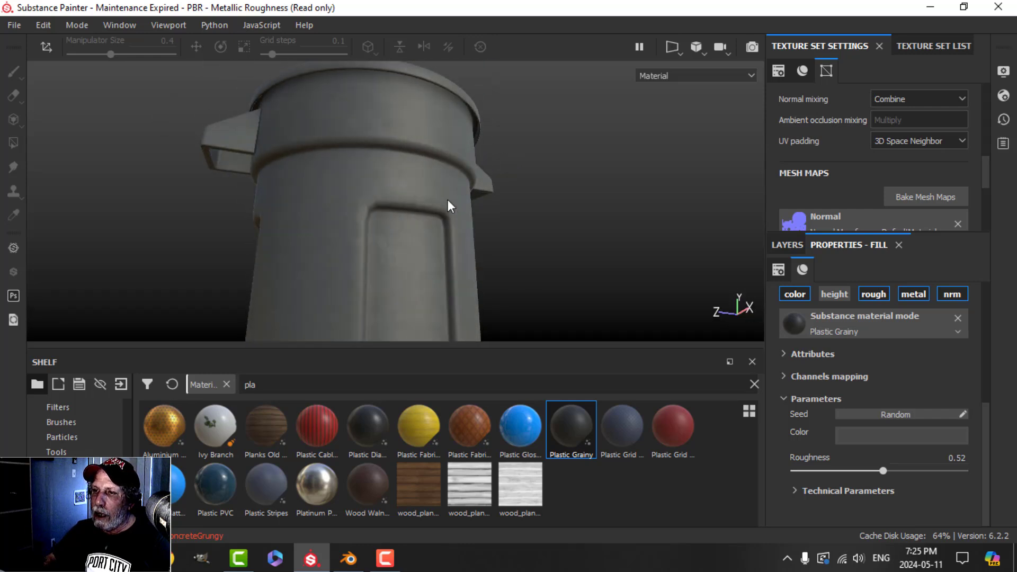
scroll(454, 200, "down", 3)
Step: Set the DefaultMaterial texture set's size to 2048
left_click(788, 245)
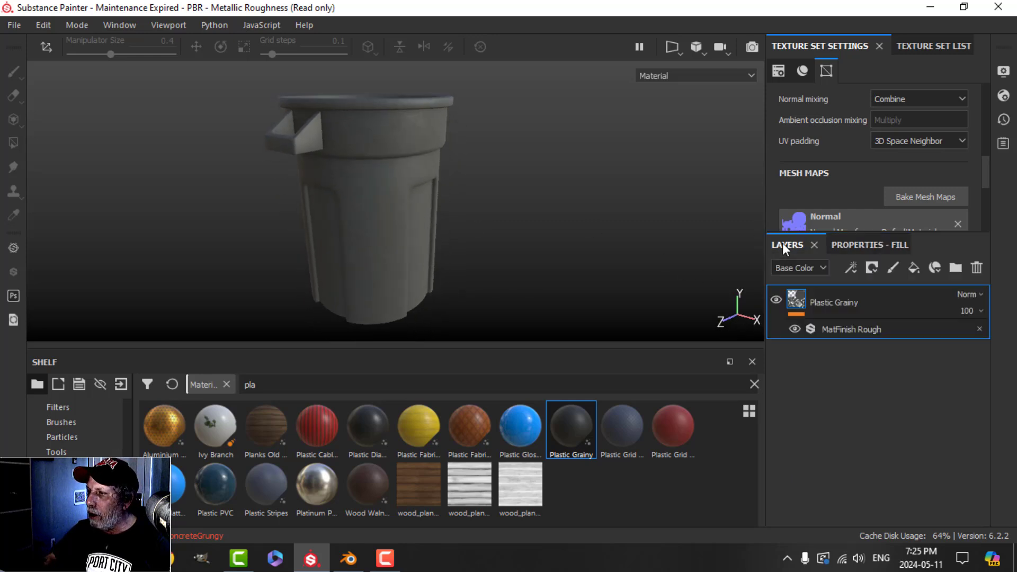
scroll(901, 130, "up", 5)
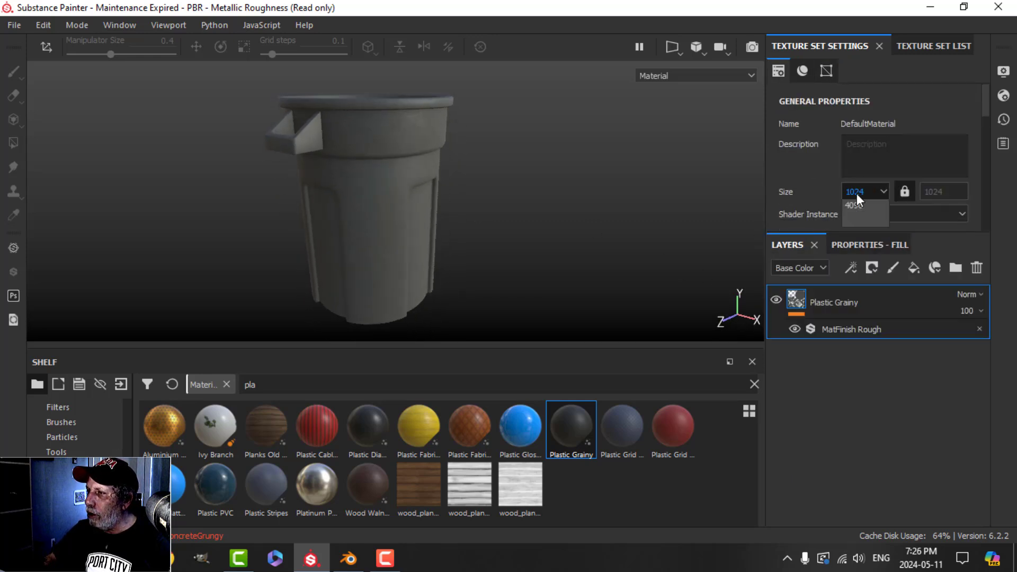
left_click(857, 193)
left_click(863, 245)
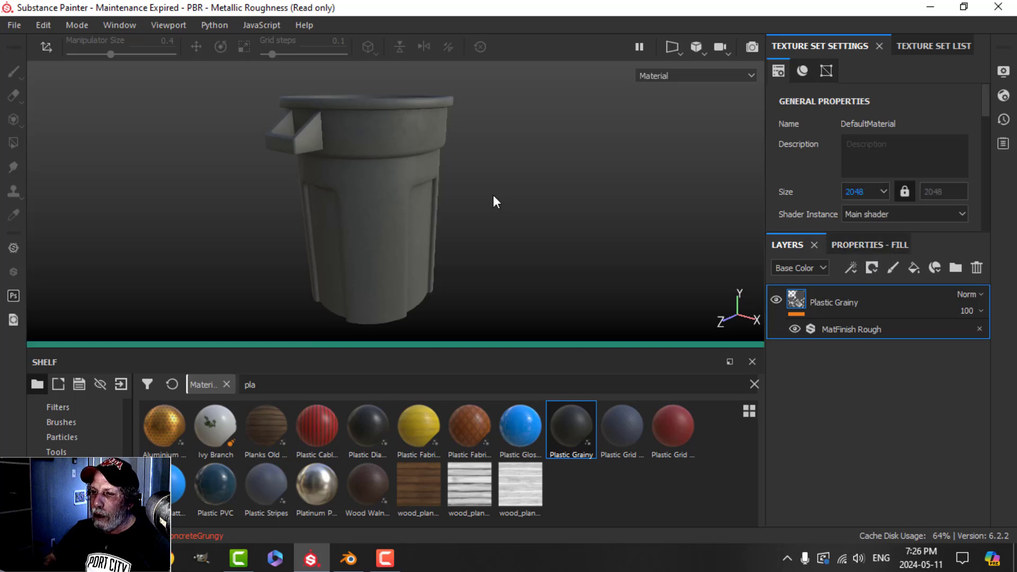
left_click_drag(494, 196, 496, 230, "alt")
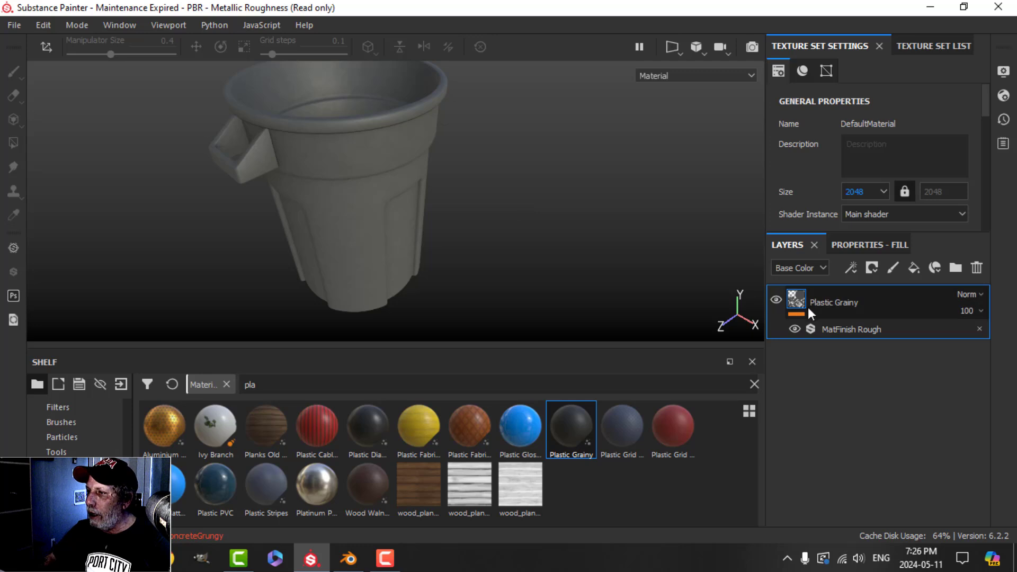
Step: Add a fill layer above Plastic Grainy with only the colour and height channels, and set its Height to -0.0690
left_click(874, 245)
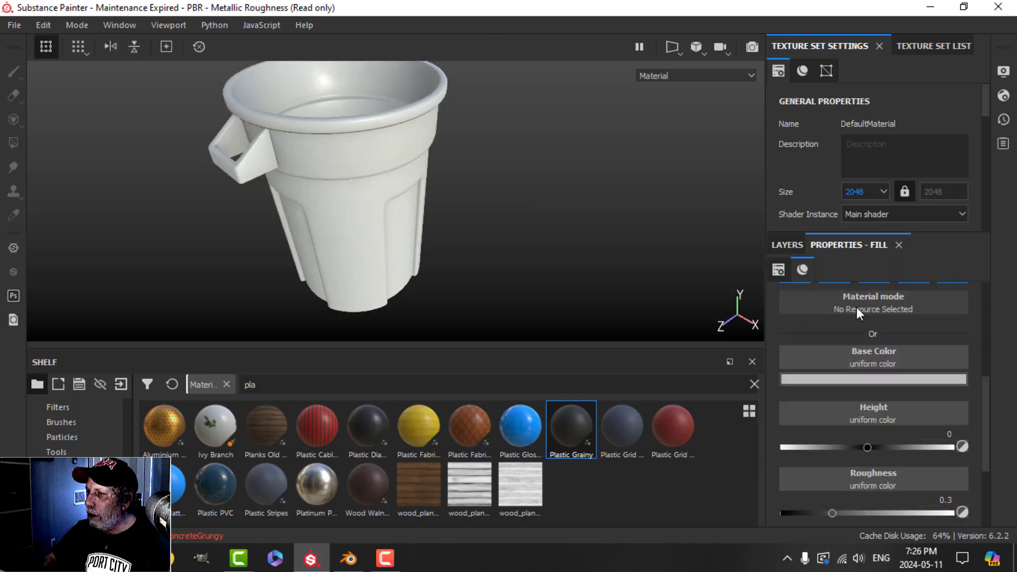
scroll(844, 344, "up", 3)
left_click(795, 409)
left_click(832, 411)
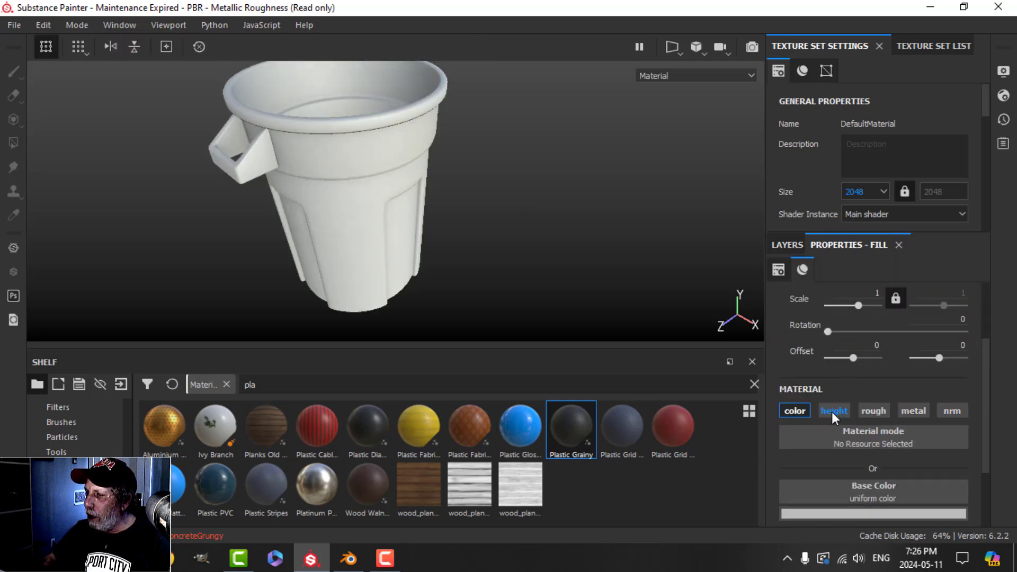
scroll(895, 395, "down", 2)
left_click_drag(864, 488, 860, 486)
left_click(794, 246)
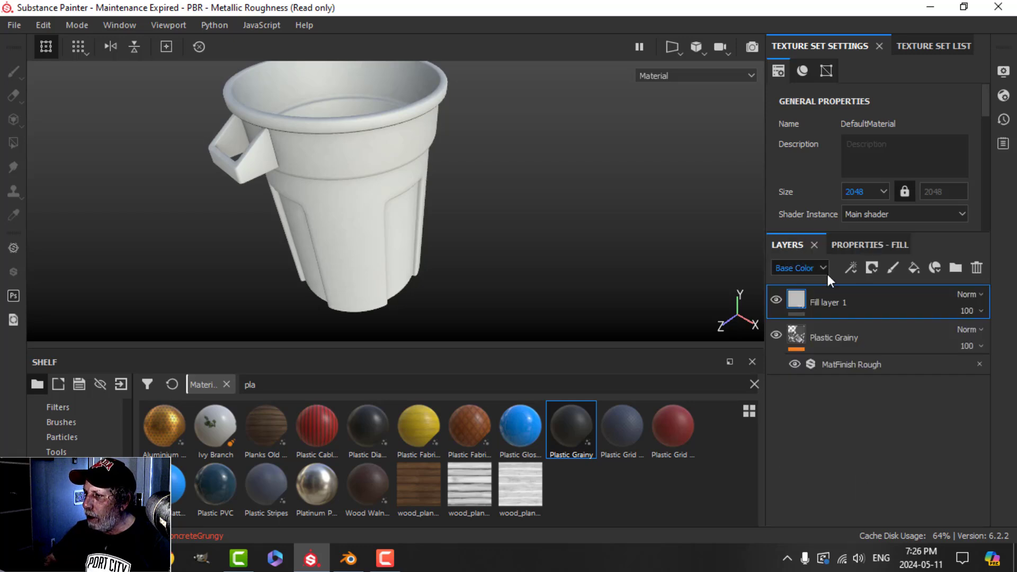
Step: Give the new fill layer a black mask and add a fill to it using the Grunge Scratches Rough texture
left_click(868, 269)
left_click(888, 298)
left_click(854, 264)
left_click(879, 318)
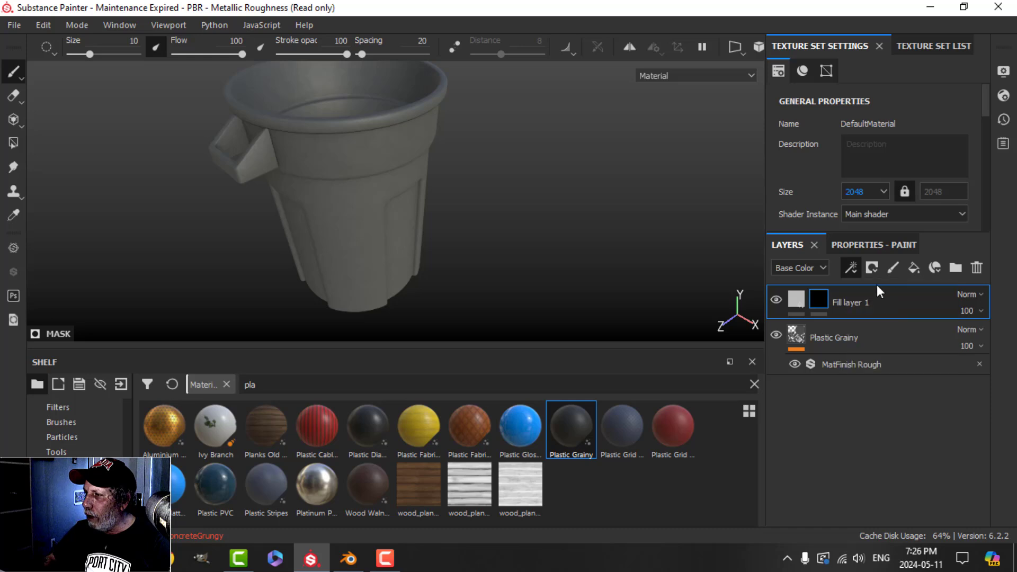
left_click(878, 342)
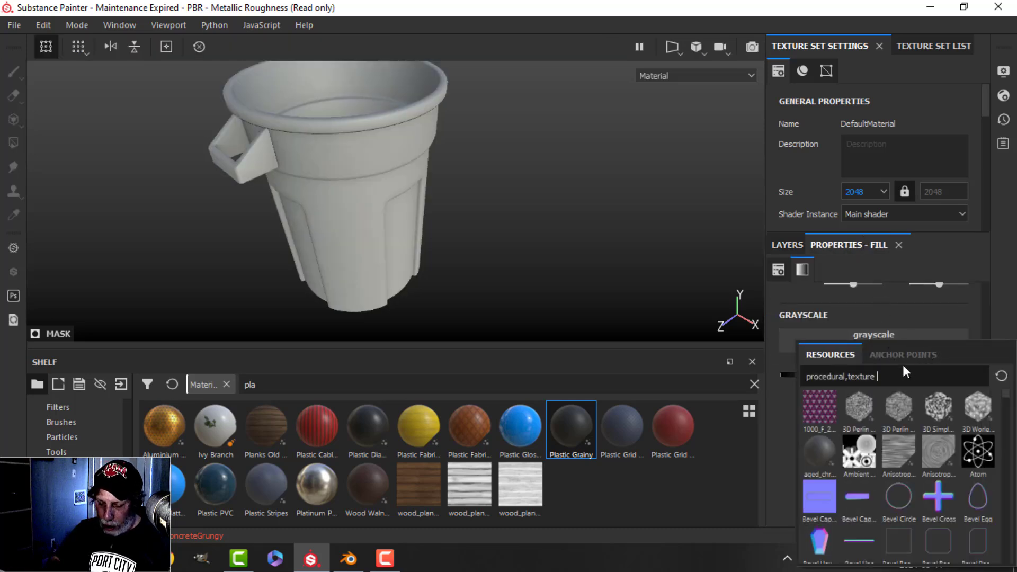
type("scratch")
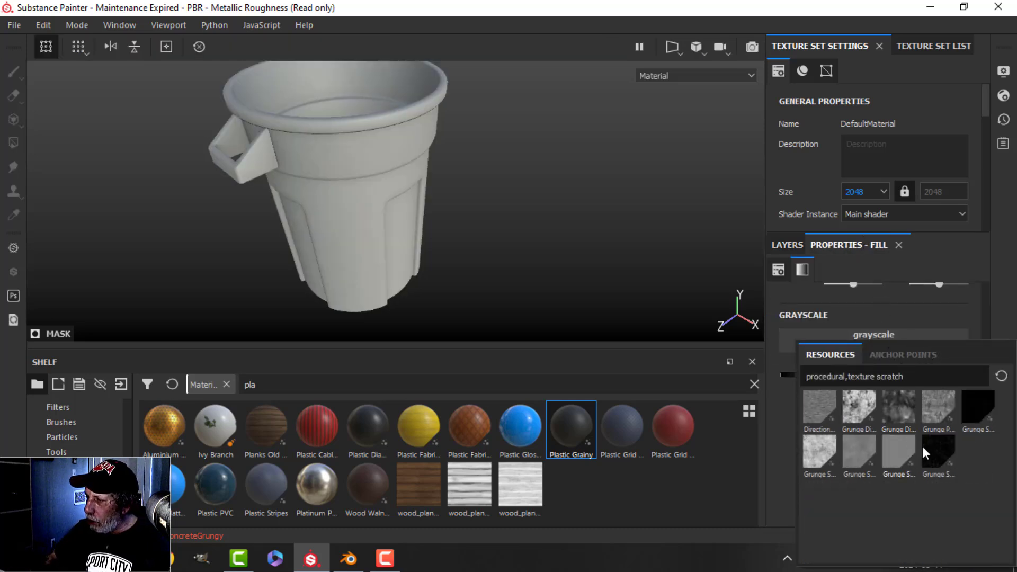
left_click(939, 451)
scroll(492, 218, "up", 5)
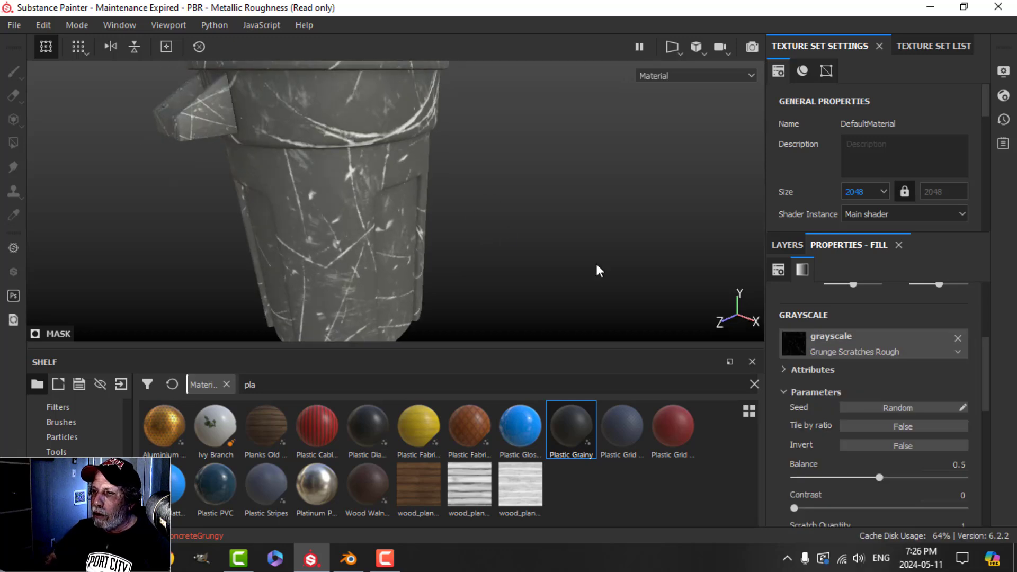
Step: Set the scratch mask's Balance to 0.26, Contrast to 0.29, Scratch Width to 0.3 and Scratch Quantity to 0.66
left_click_drag(880, 483, 838, 482)
scroll(838, 486, "down", 3)
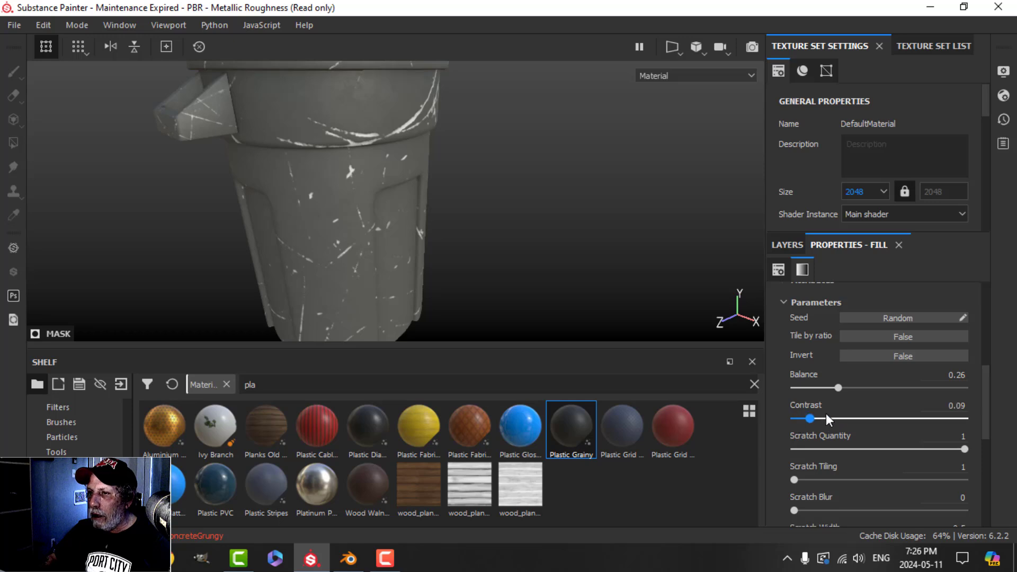
scroll(868, 440, "down", 2)
left_click_drag(879, 494, 853, 494)
scroll(853, 491, "up", 3)
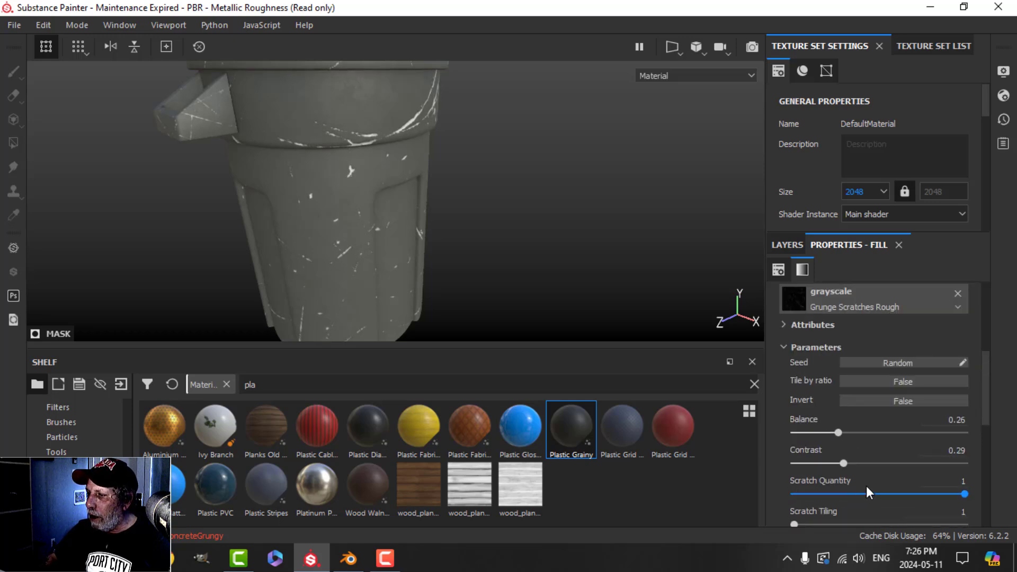
left_click_drag(964, 492, 906, 493)
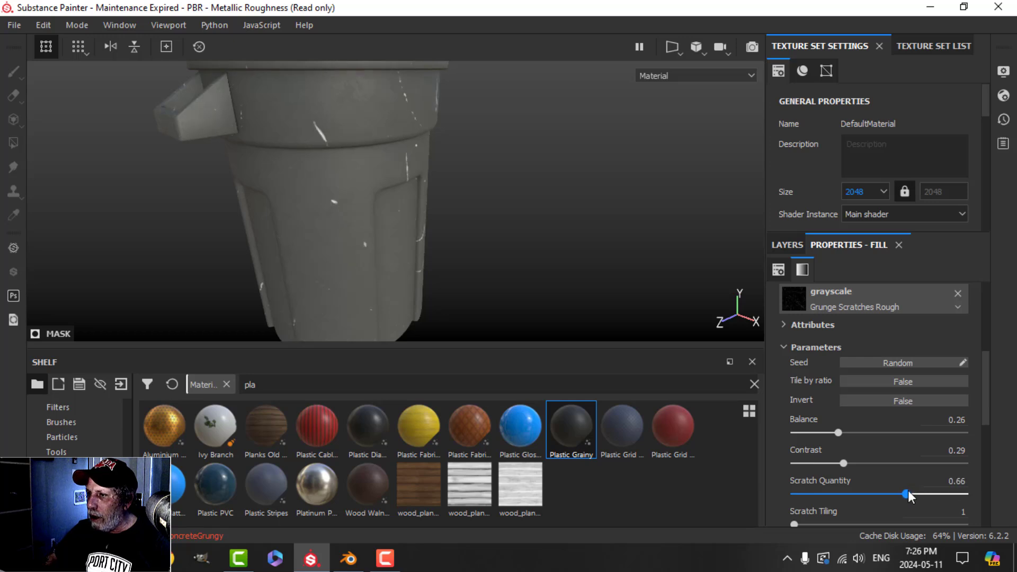
Step: Switch off the scratch fill layer's colour channel so that it affects only height, and inspect the container's side
left_click(788, 245)
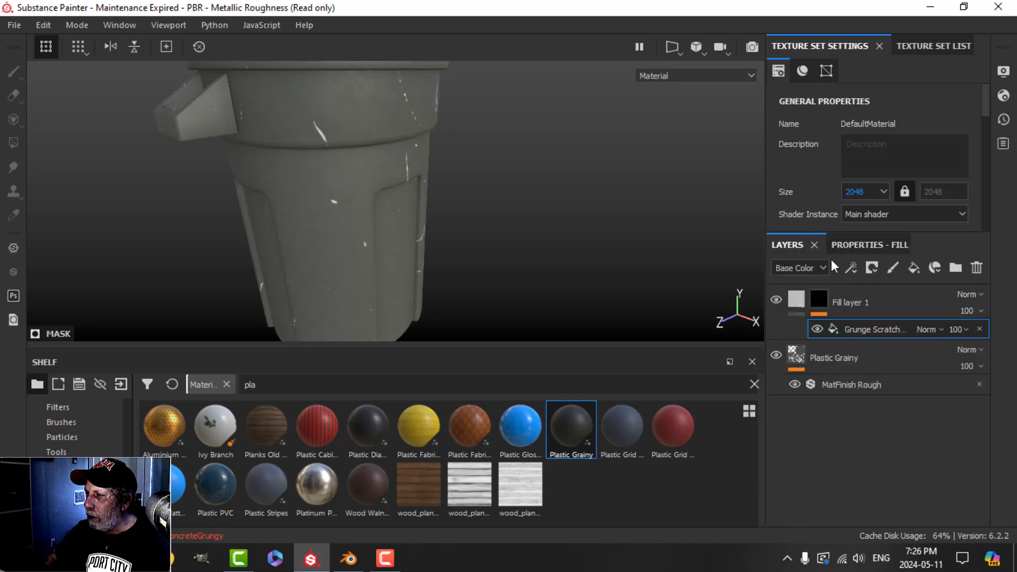
left_click(861, 247)
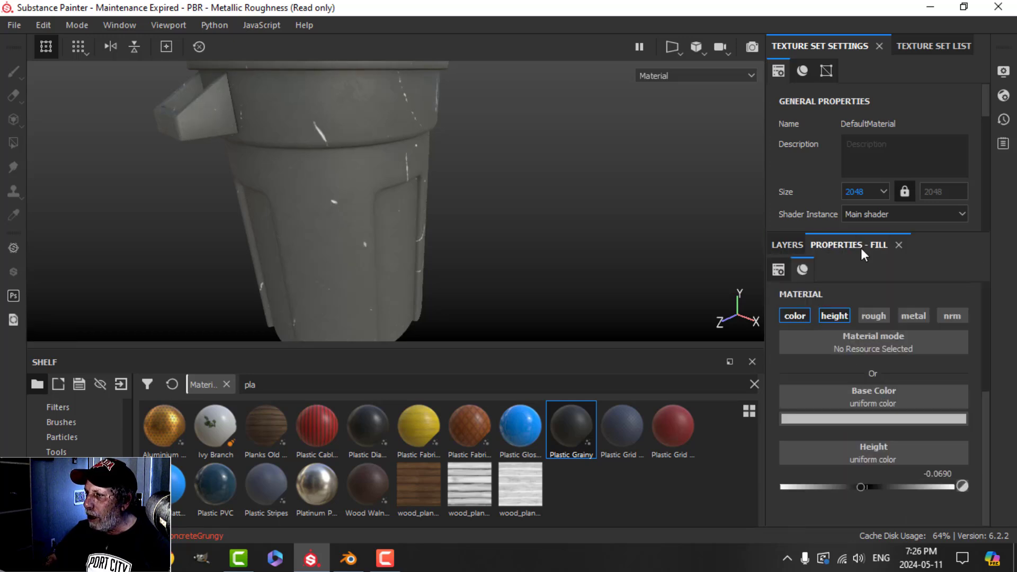
left_click(834, 315)
left_click_drag(479, 210, 448, 227, "alt")
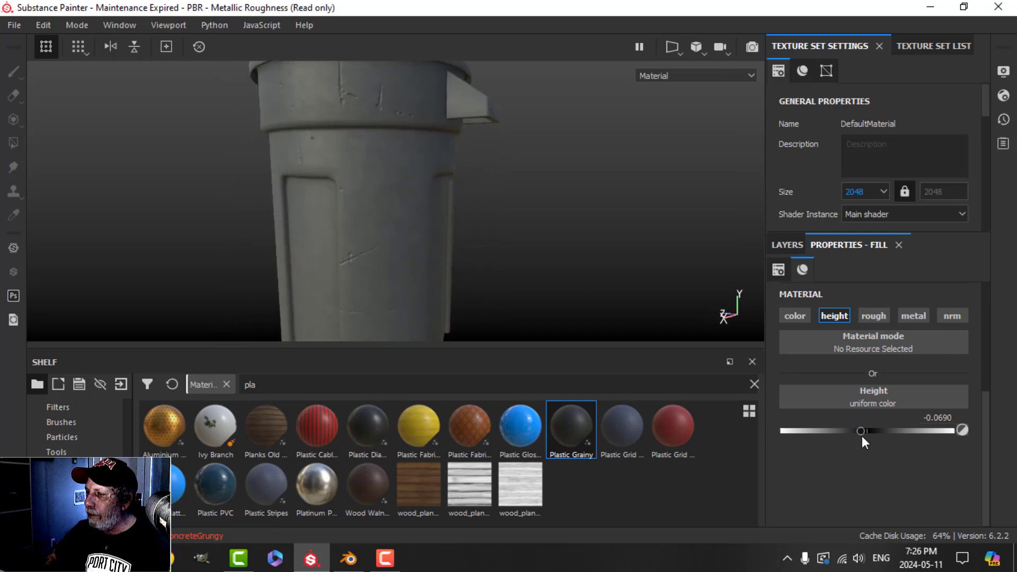
Step: Adjust the Grunge Scratches Rough mask to Balance 0.21, Scratch Quantity 0.65 and Scratch Length 0.7
left_click(788, 244)
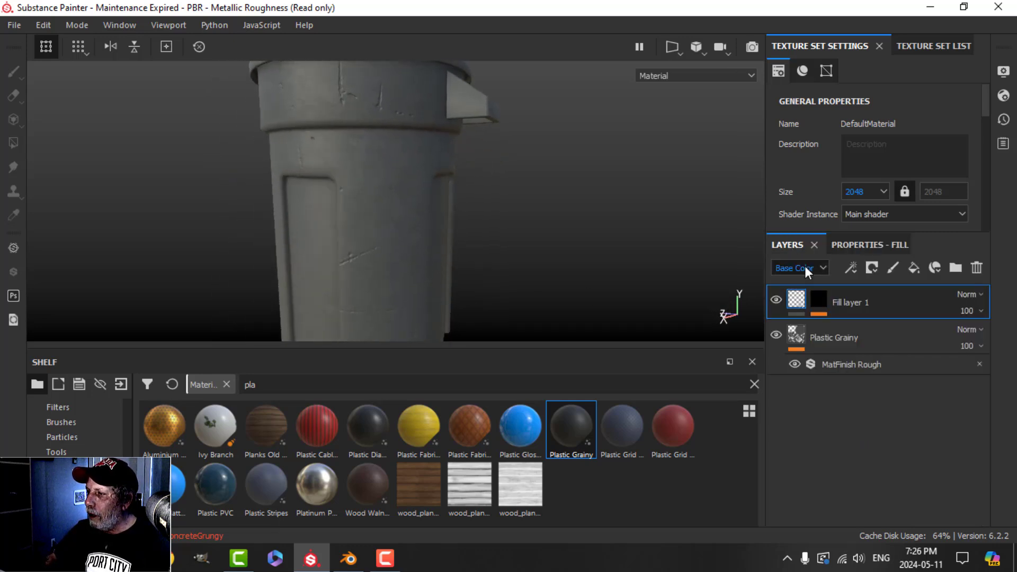
left_click(818, 300)
left_click(861, 318)
left_click(866, 246)
scroll(876, 371, "down", 1)
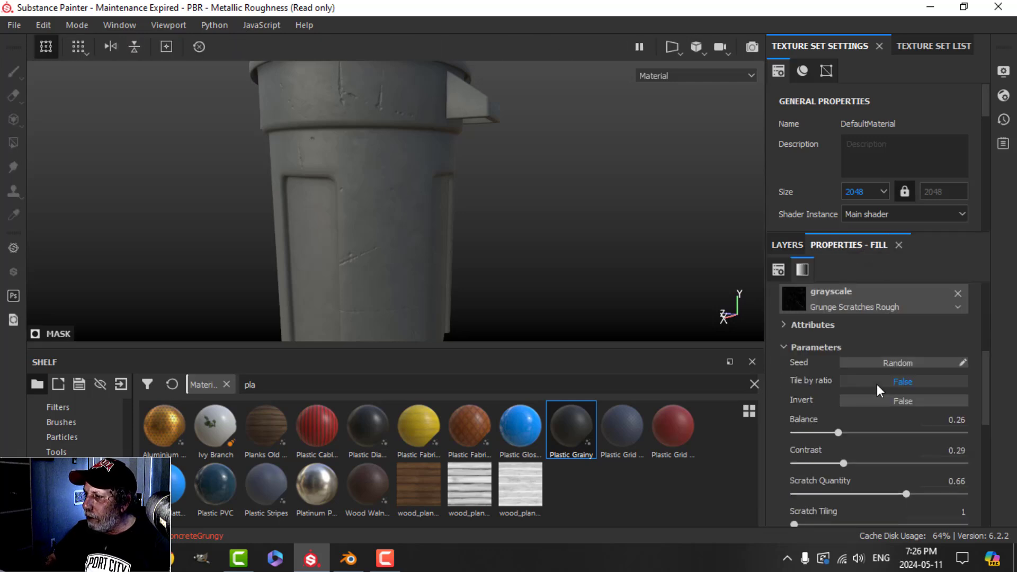
mouse_move(838, 433)
left_mouse_down()
mouse_move(871, 432)
mouse_move(829, 426)
left_mouse_up()
scroll(860, 452, "down", 1)
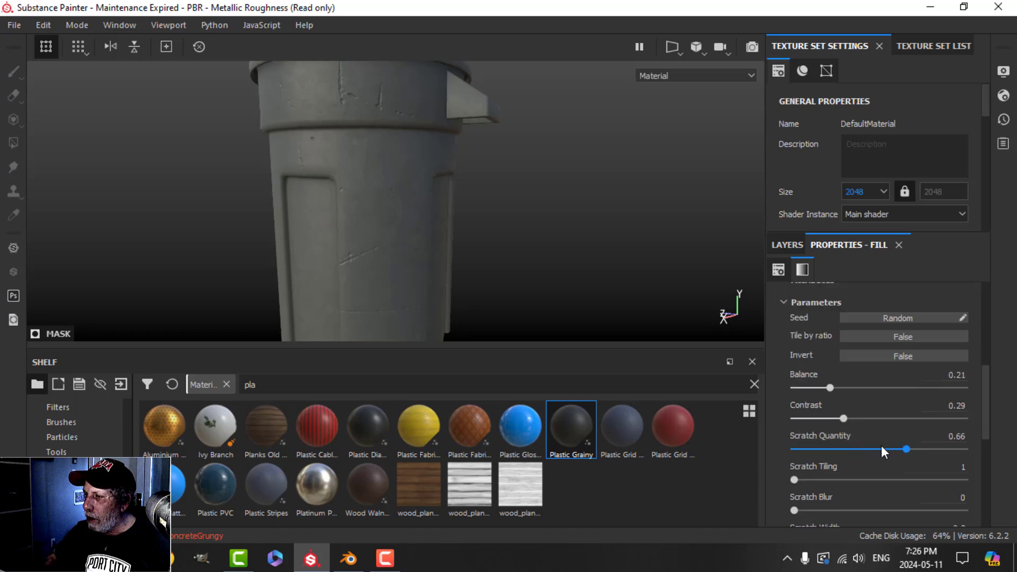
mouse_move(904, 447)
left_mouse_down()
mouse_move(895, 447)
mouse_move(904, 447)
left_mouse_up()
scroll(890, 487, "down", 2)
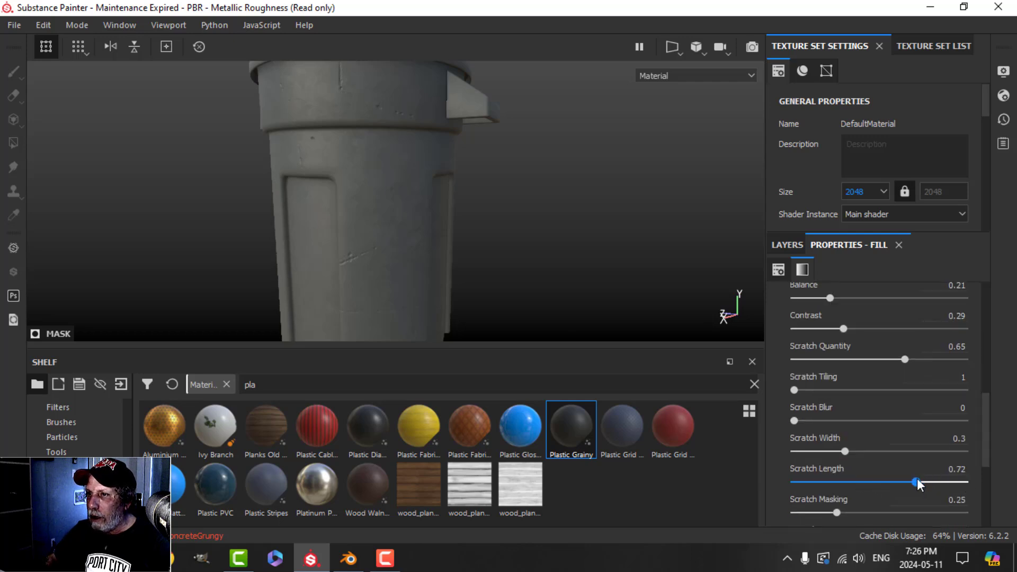
left_click_drag(917, 479, 914, 480)
left_click_drag(408, 175, 481, 241, "alt")
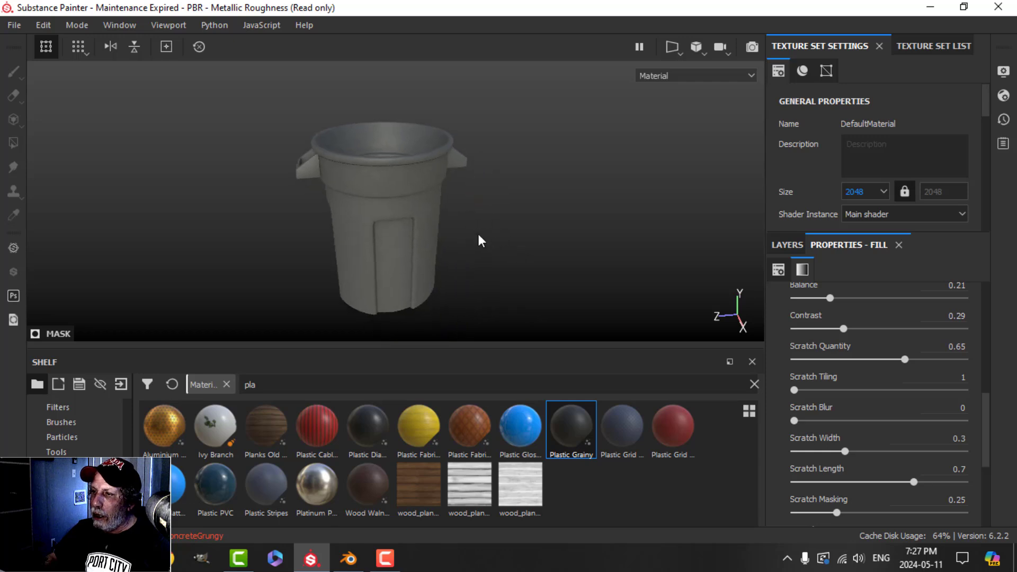
Step: Rename the scratch fill layer "scratches"
left_click(787, 245)
double_click(850, 302)
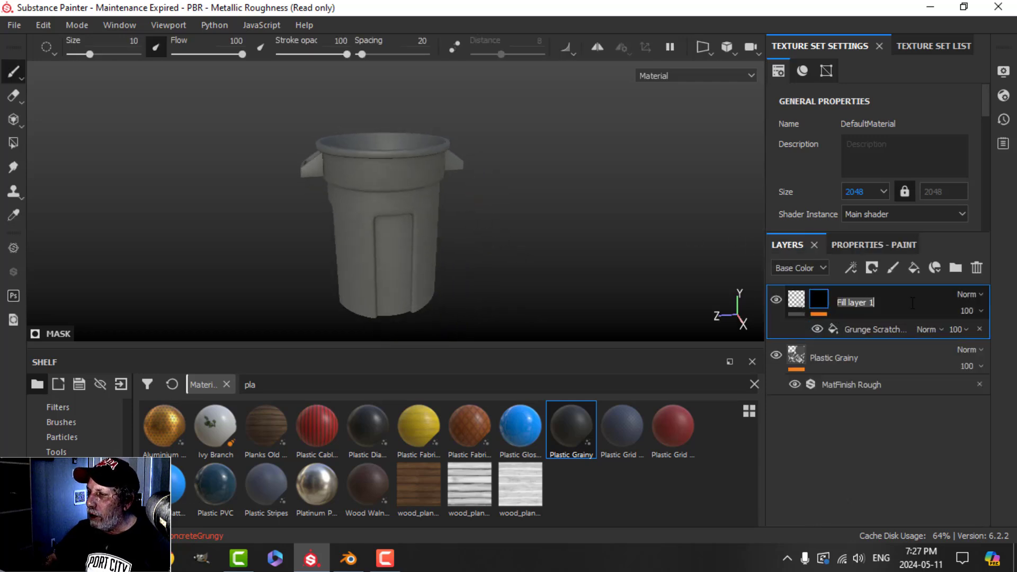
type("scratches")
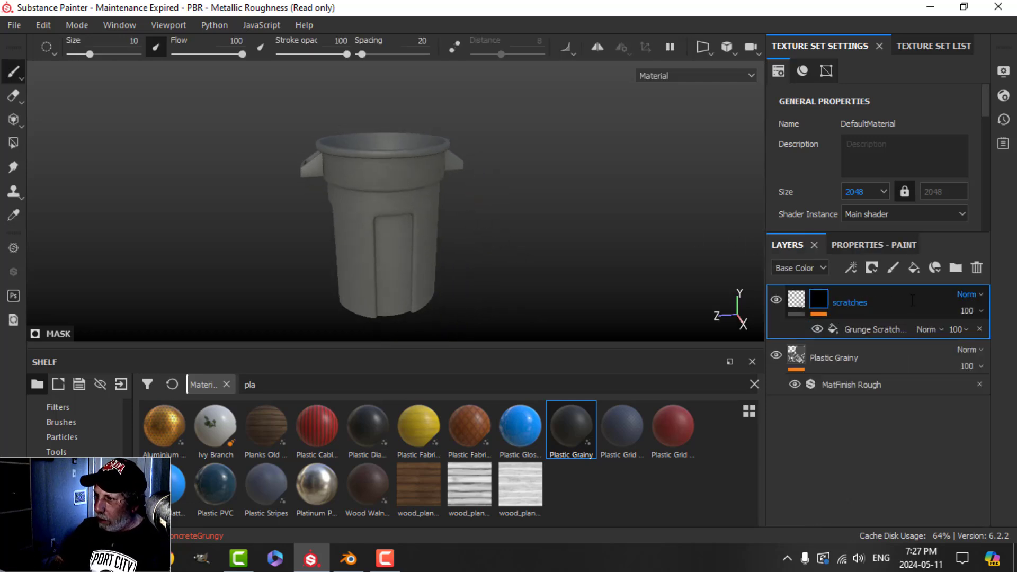
Step: Add another fill layer above the scratches layer and keep only its colour and roughness channels active
left_click(795, 299)
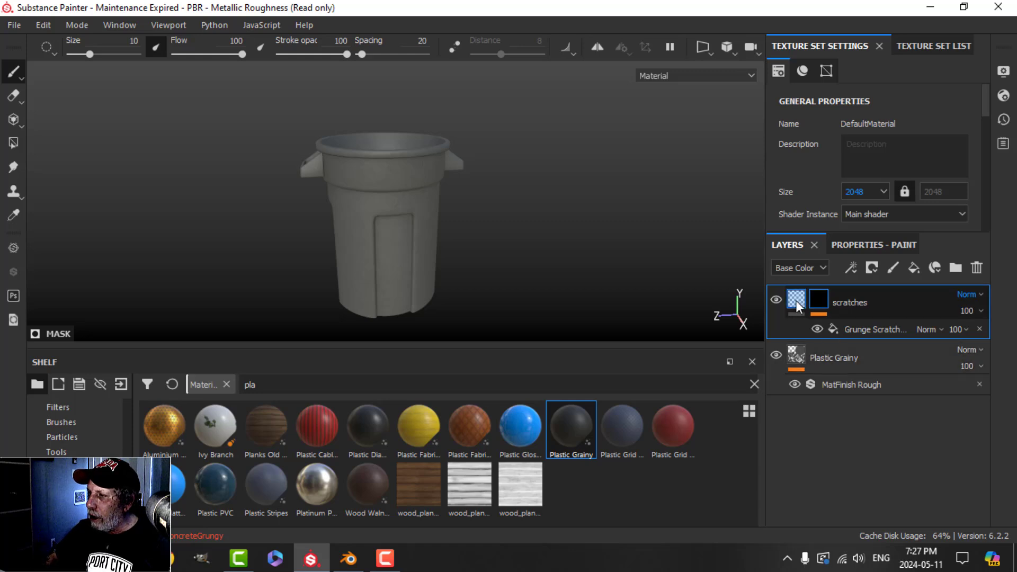
left_click(911, 268)
left_click(869, 244)
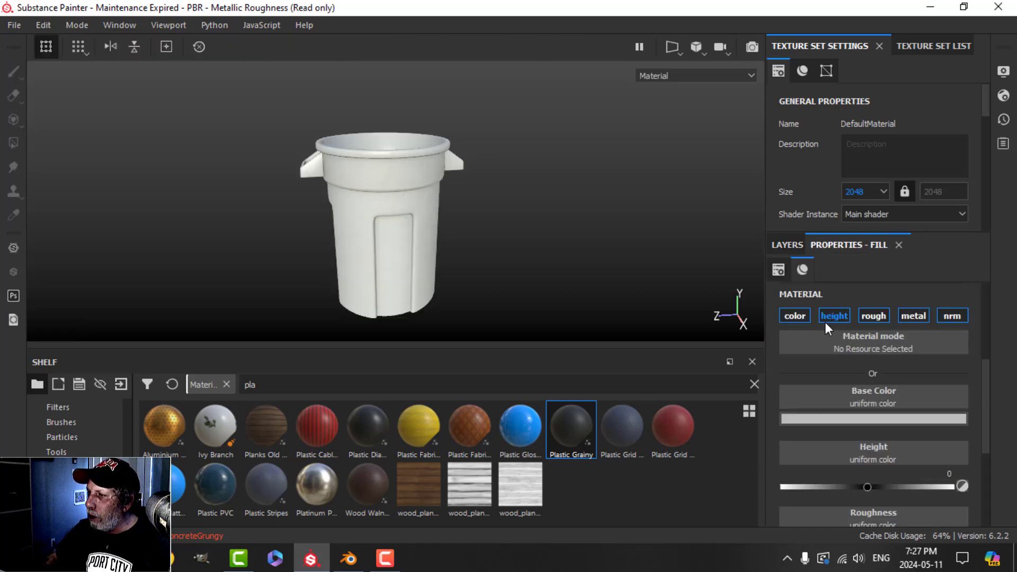
left_click(801, 315, "ctrl")
left_click(875, 316)
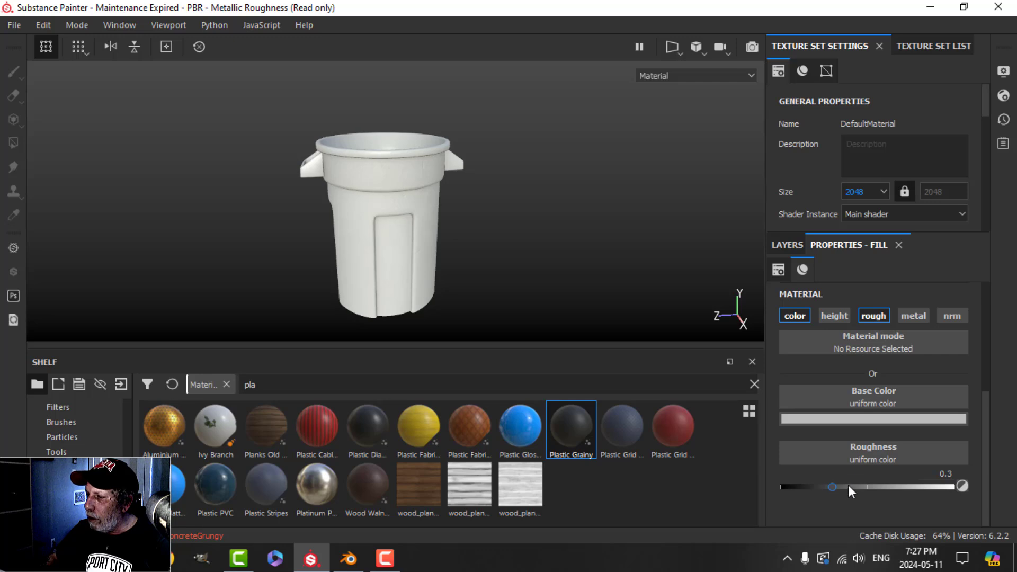
Step: Set the new fill layer's Roughness to 1 and its base colour to dark brown with RGB 0.017, 0.006, 0.001
left_click(932, 419)
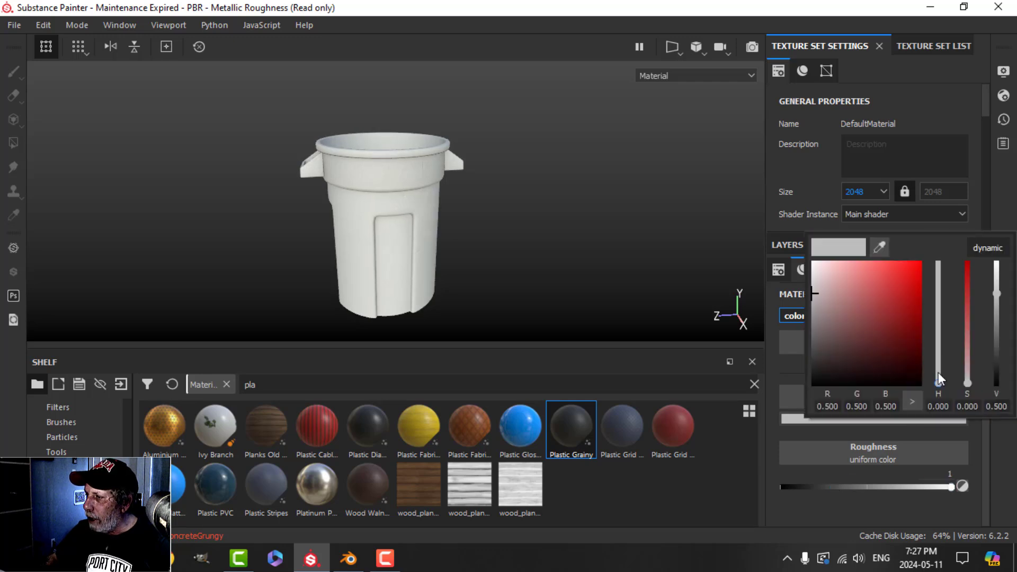
left_click_drag(938, 373, 898, 366)
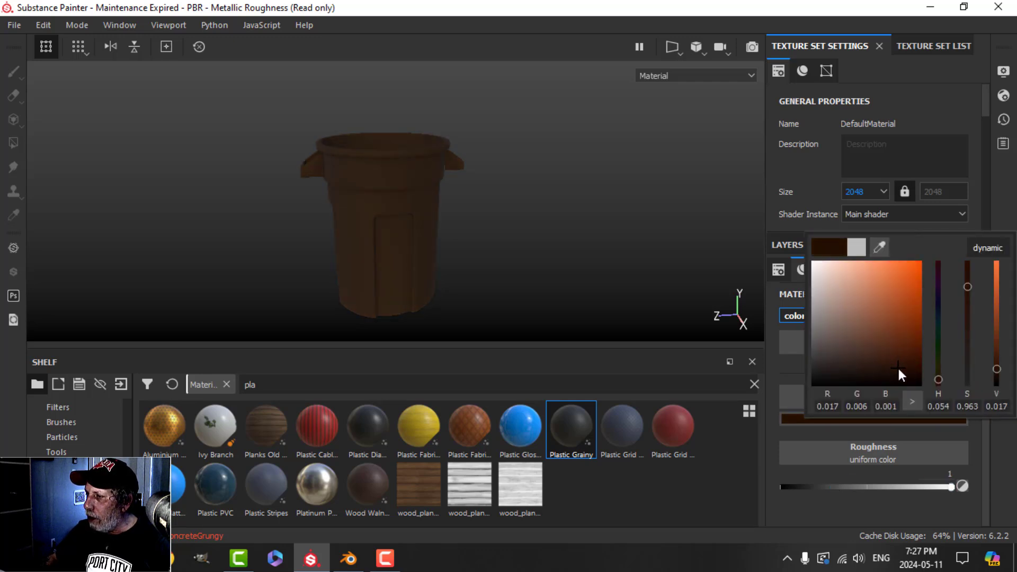
left_click(774, 246)
Step: Add a black mask to the dark brown fill layer and put an empty generator on the mask
left_click(872, 268)
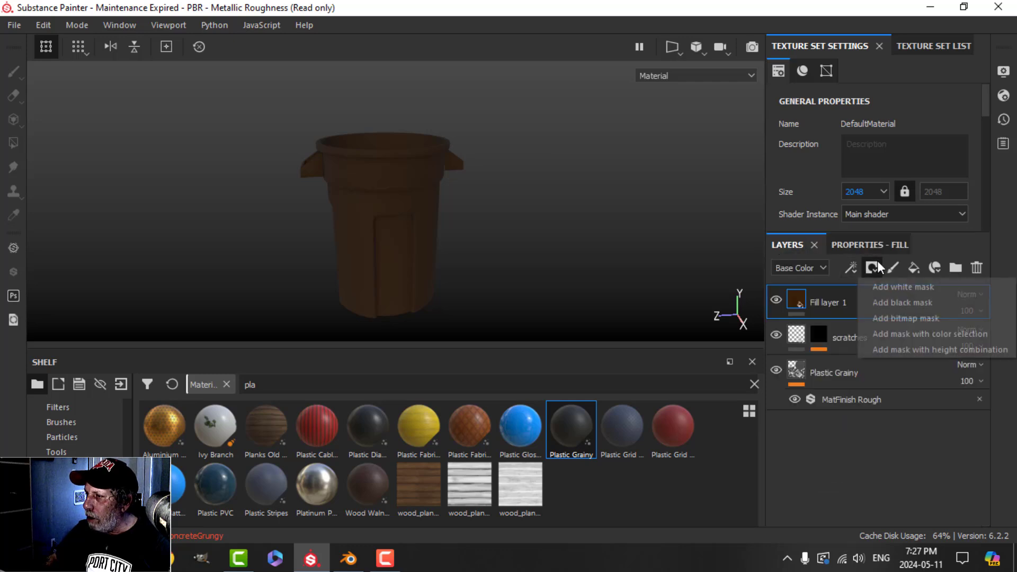
left_click(890, 301)
left_click(851, 268)
left_click(879, 288)
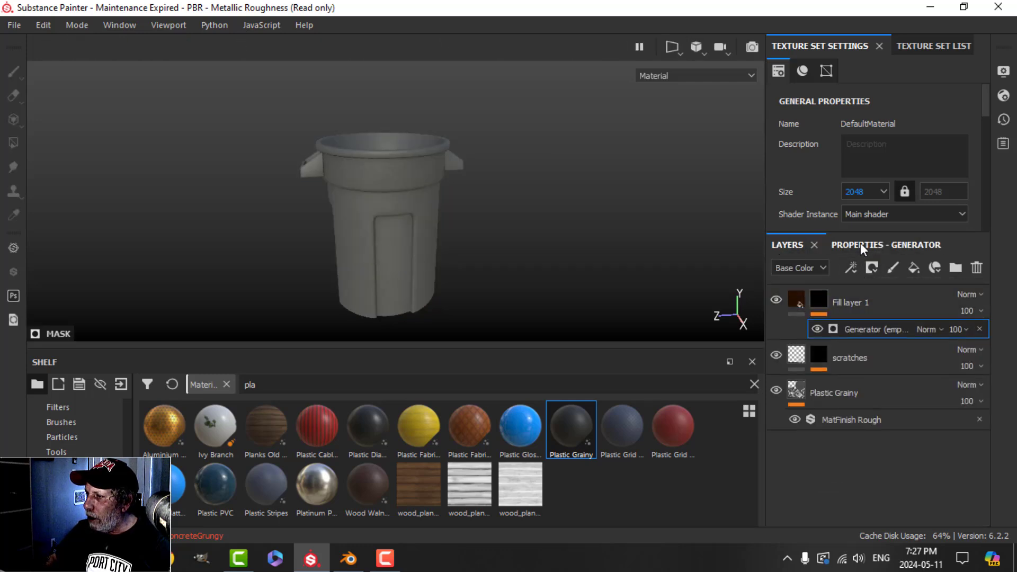
Step: Assign the Dirt generator to the mask of the dark brown fill layer
left_click(860, 243)
left_click(859, 293)
left_click(822, 390)
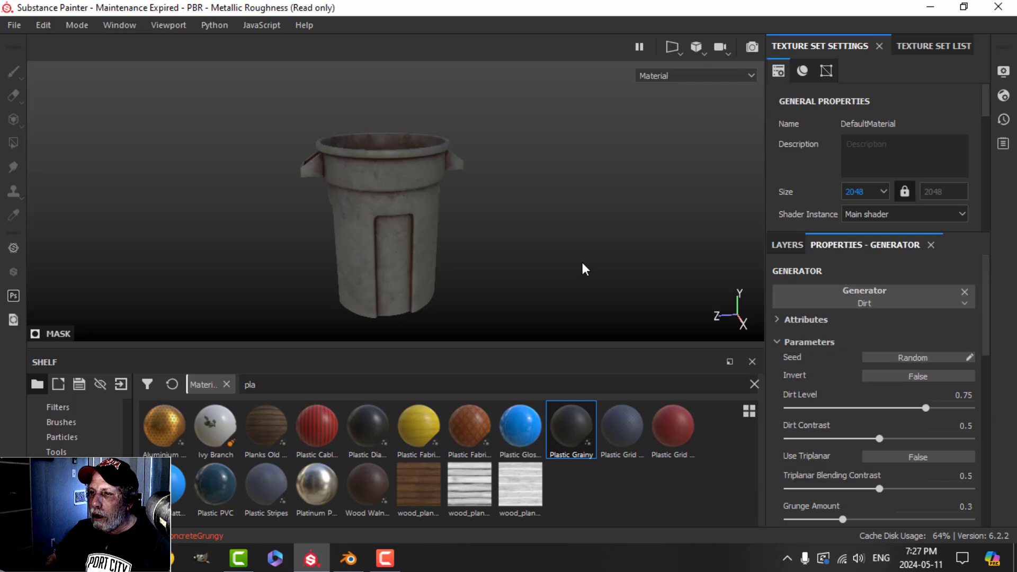
Step: Lower the Dirt generator's Dirt Level to 0.53, checking the dirt on the container's outside and interior
left_click_drag(929, 405, 894, 408)
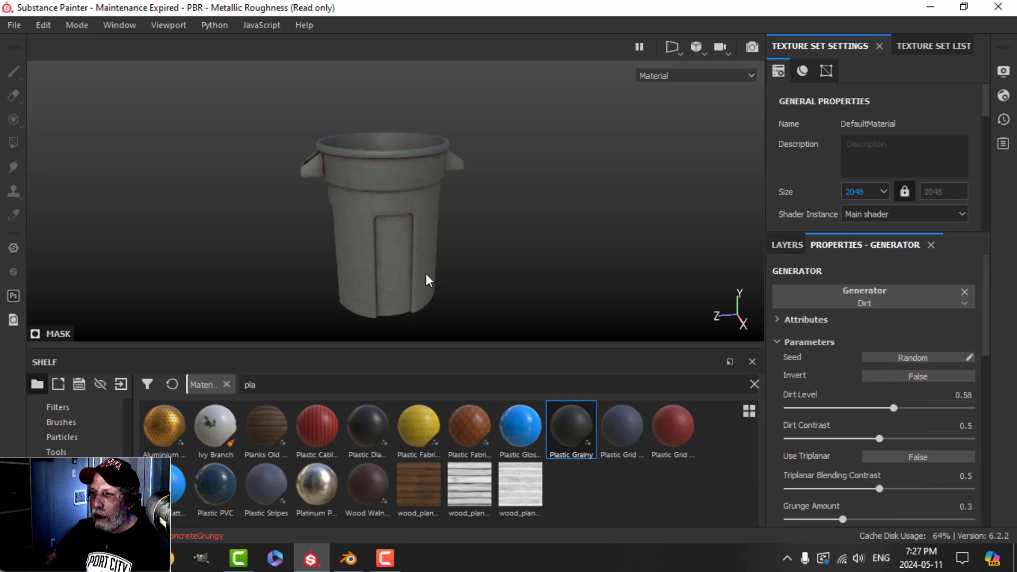
left_click_drag(427, 279, 450, 249, "alt")
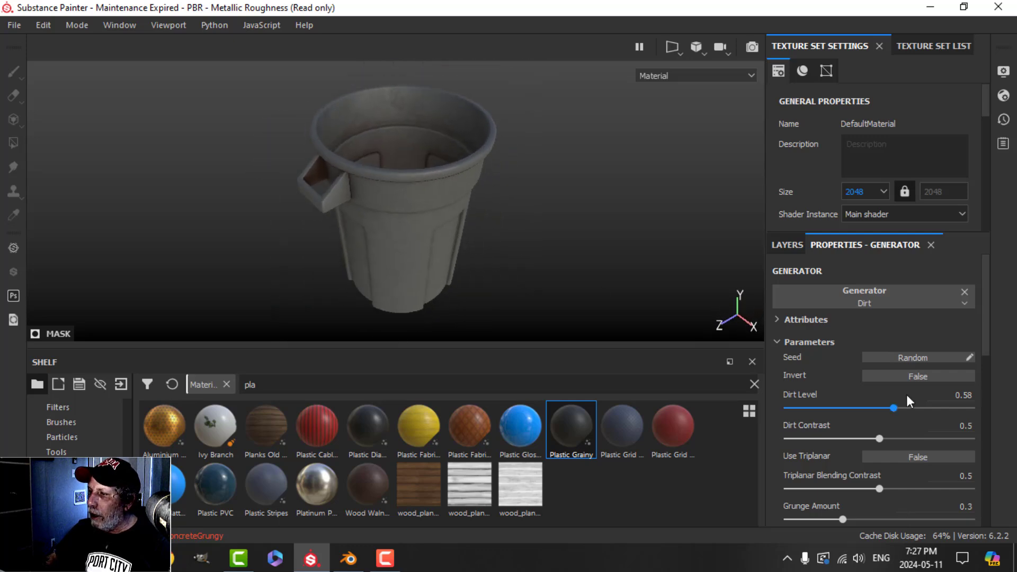
left_click_drag(888, 408, 879, 406)
mouse_move(477, 207)
left_mouse_down("alt")
mouse_move(486, 181)
mouse_move(490, 198)
mouse_move(471, 179)
mouse_move(514, 164)
mouse_move(470, 225)
mouse_move(513, 234)
mouse_move(517, 245)
mouse_move(530, 223)
mouse_move(481, 225)
left_mouse_up("alt")
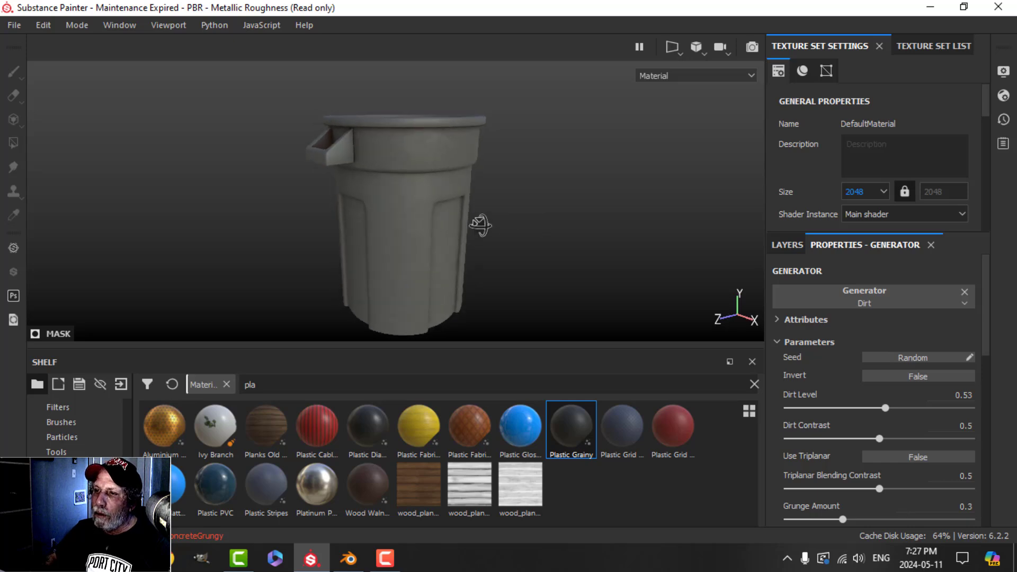
left_click_drag(447, 174, 585, 263, "alt")
Step: Enlarge the viewport by hiding the side panels and set the display's Environment Map to Bus Garage
key("Tab")
left_click(1003, 199)
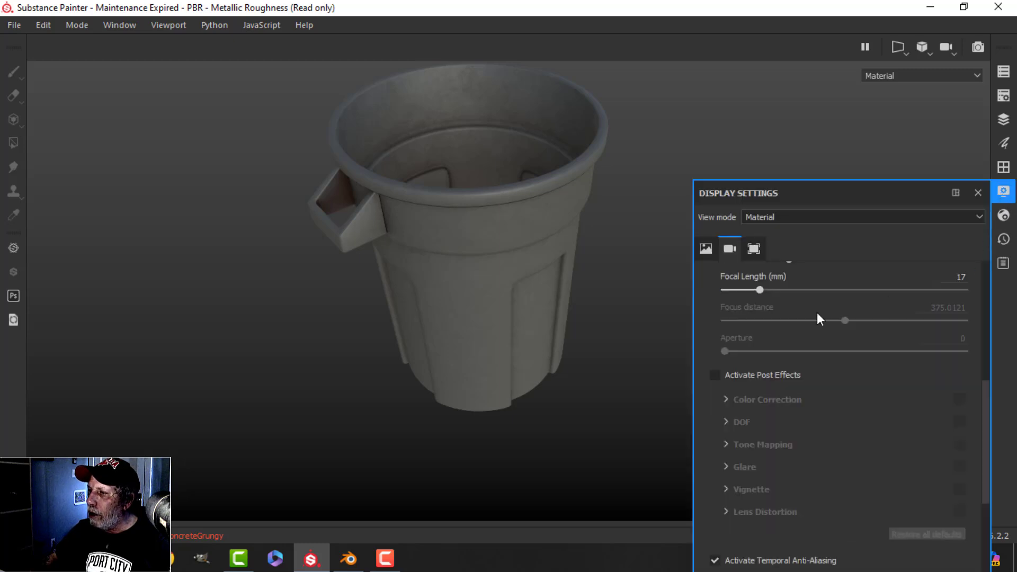
left_click(705, 248)
left_click(854, 312)
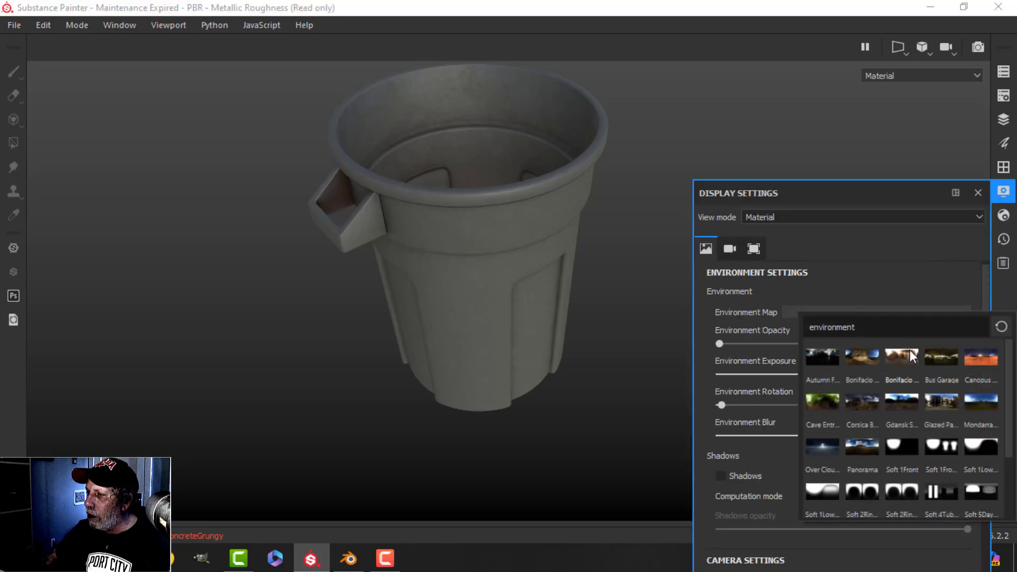
left_click(942, 357)
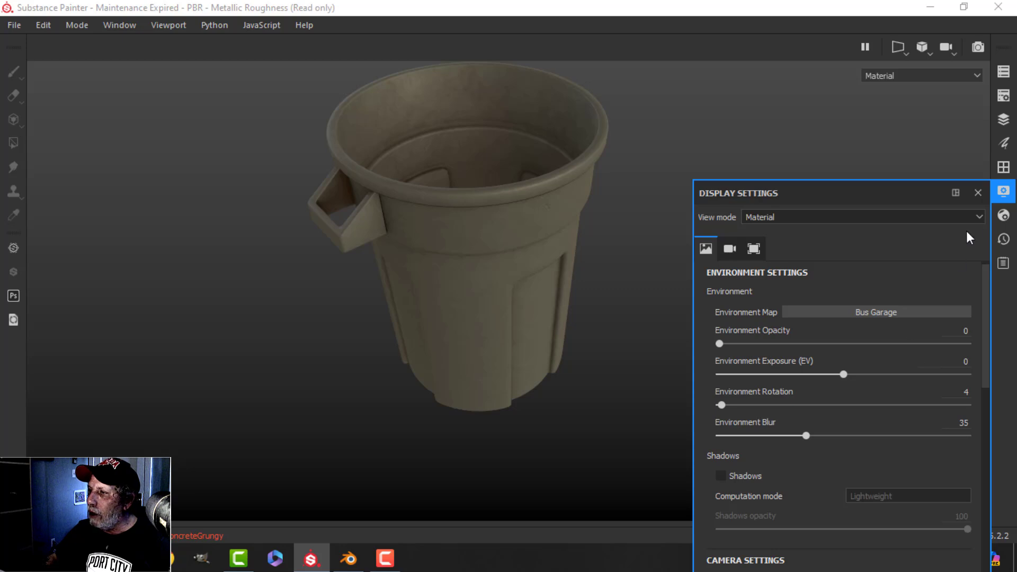
Step: Rotate the environment lighting to 338 and examine the handle brackets, rim and panels under it
left_click_drag(597, 273, 604, 195, "alt")
right_click_drag(604, 196, 574, 200, "shift")
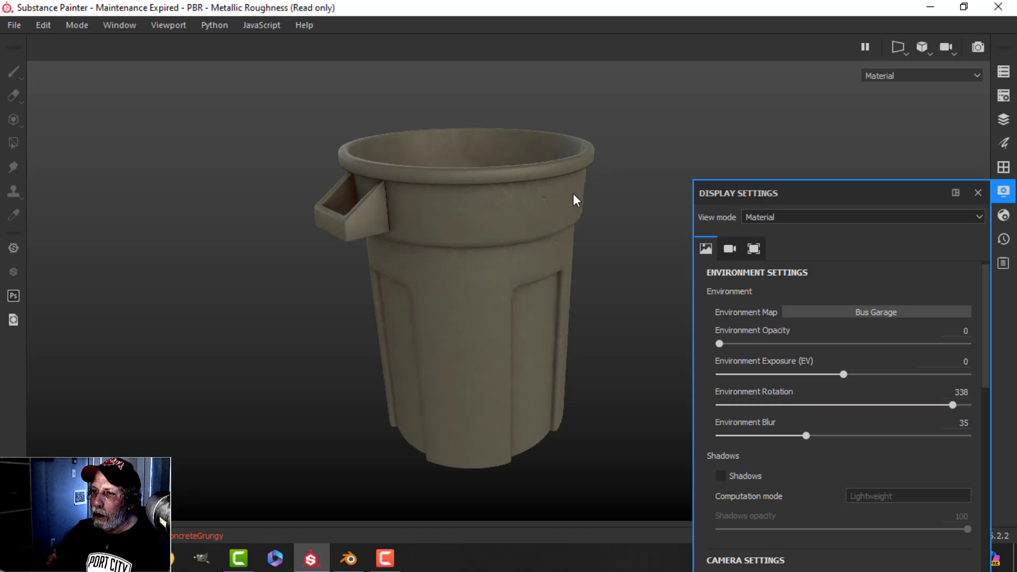
scroll(497, 213, "down", 3)
left_click_drag(498, 214, 579, 224, "alt")
scroll(503, 241, "up", 5)
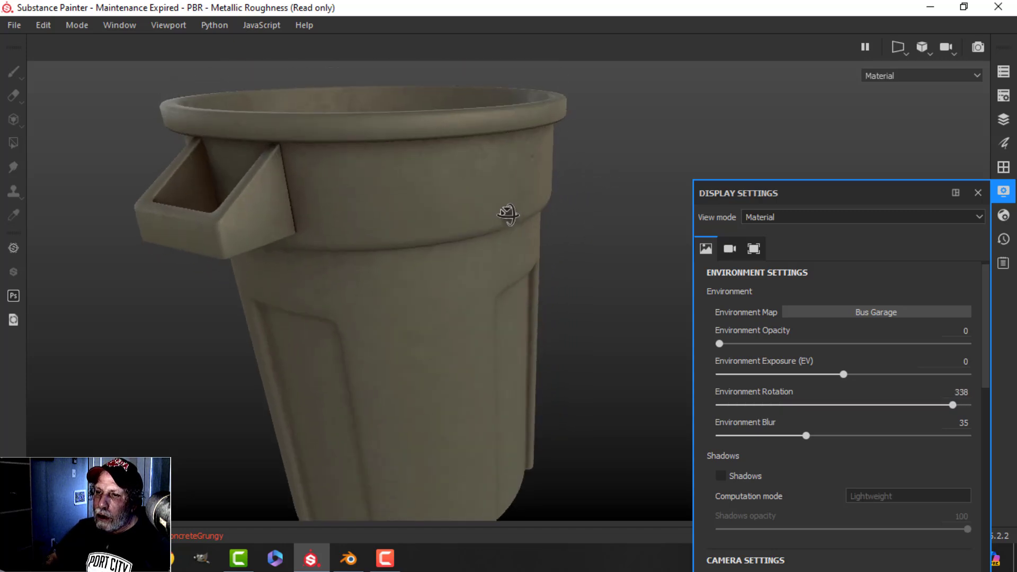
scroll(476, 222, "down", 3)
scroll(498, 236, "down", 3)
middle_click_drag(535, 231, 489, 227)
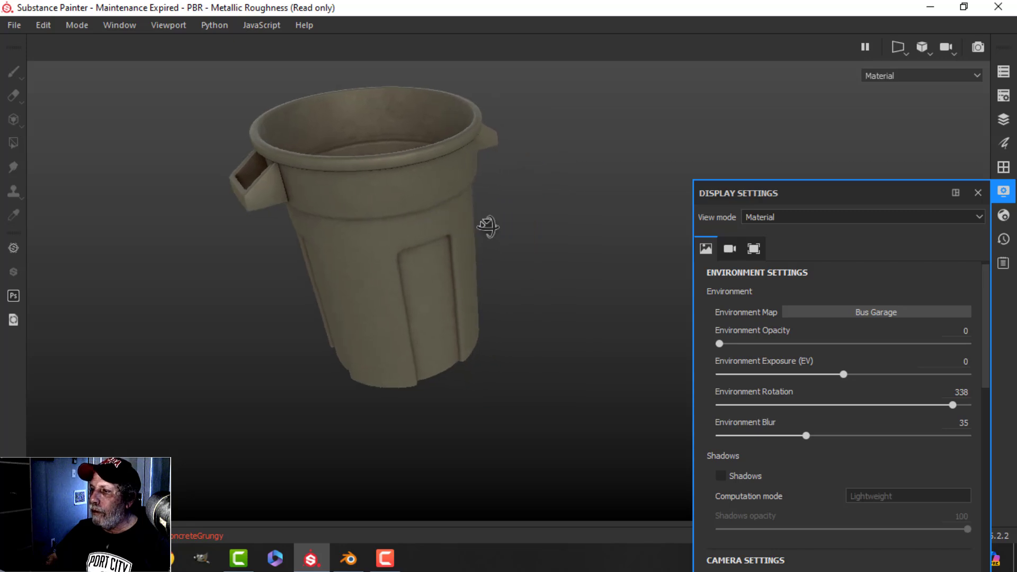
Step: Switch the Environment Map to the first Bonifacio environment, close the display settings and check the container from several angles
left_click(890, 314)
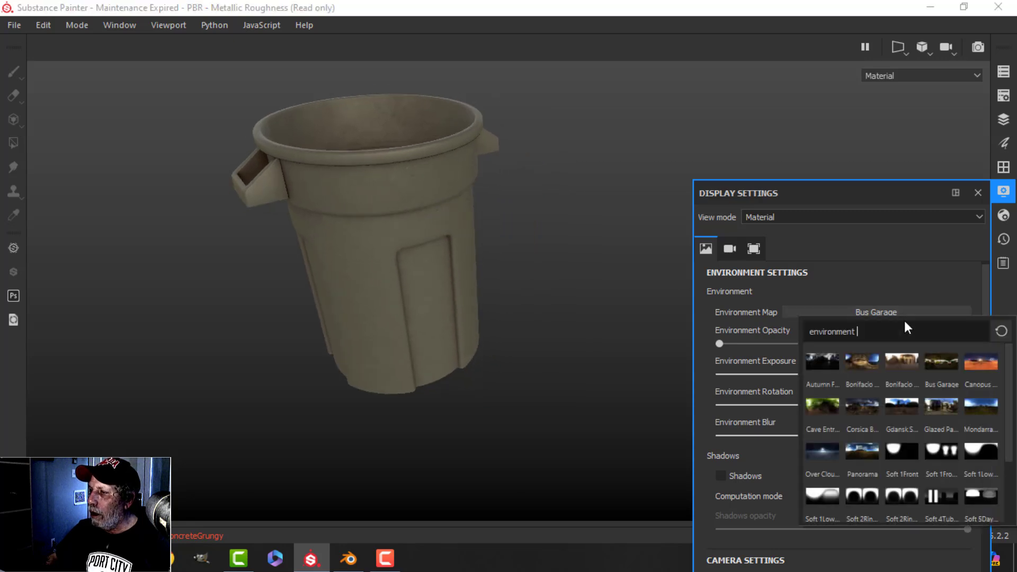
left_click(855, 359)
left_click(1003, 191)
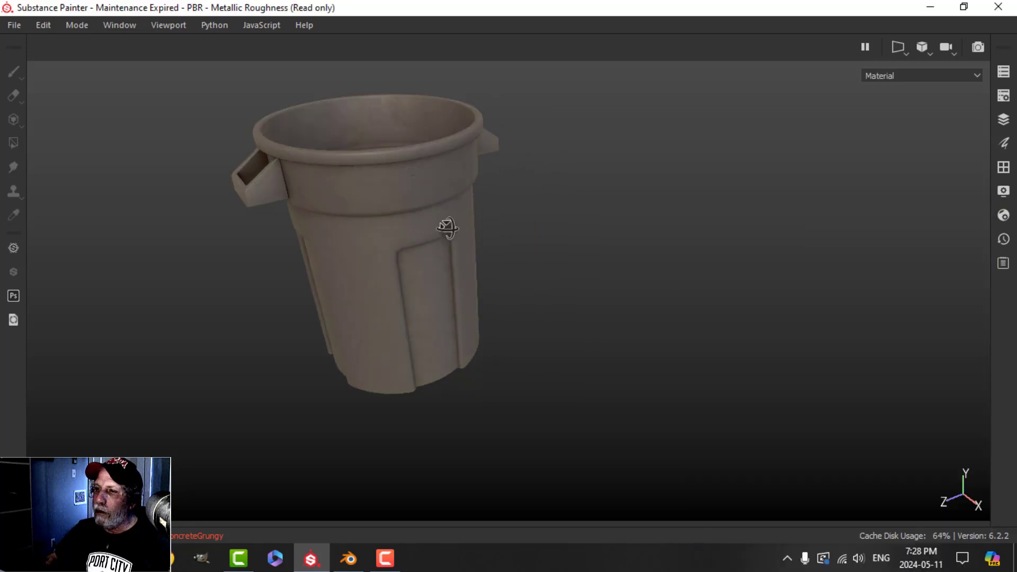
left_click_drag(447, 228, 491, 196, "alt")
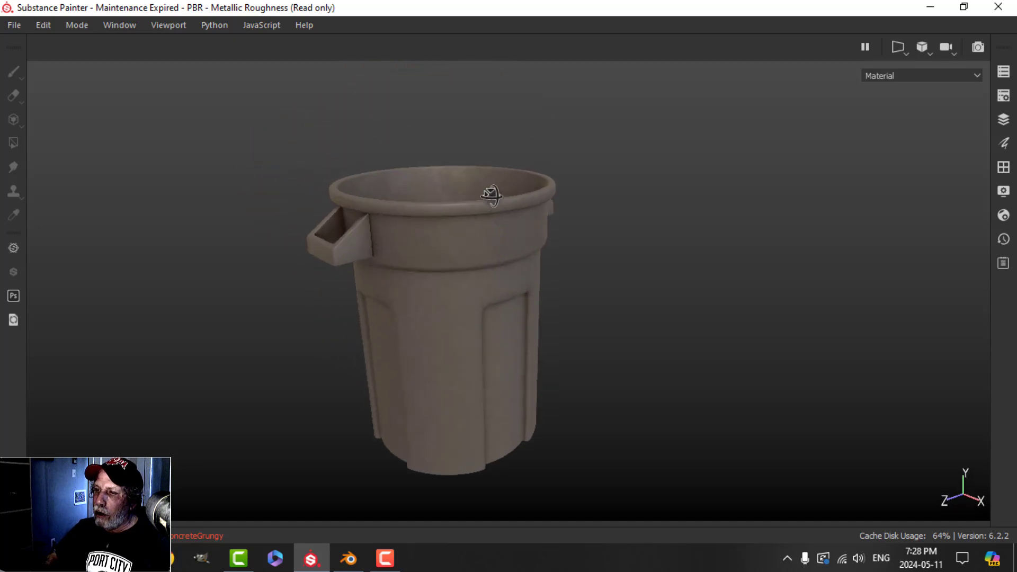
left_click_drag(503, 304, 546, 252, "alt")
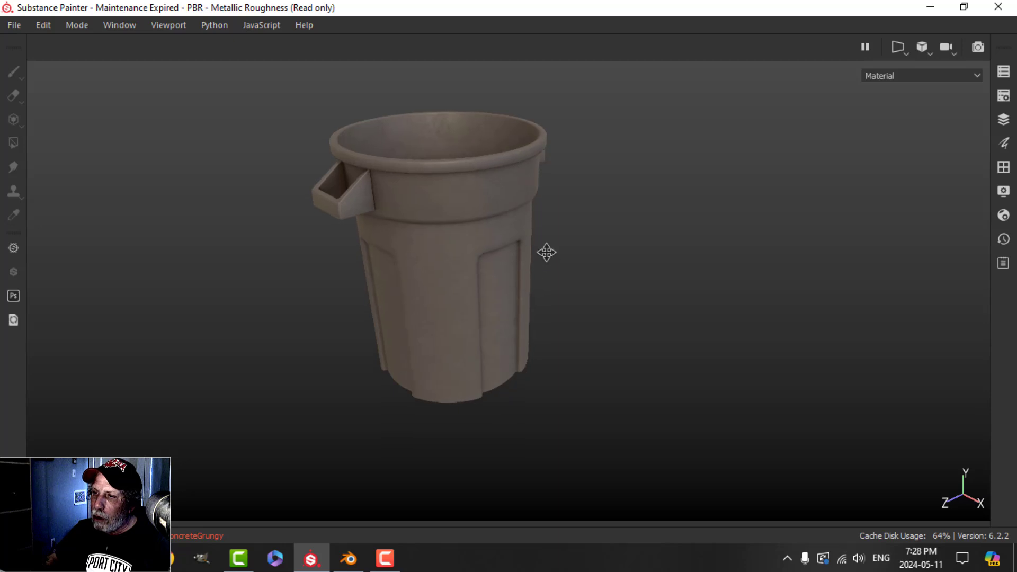
middle_click_drag(546, 252, 547, 268, "alt")
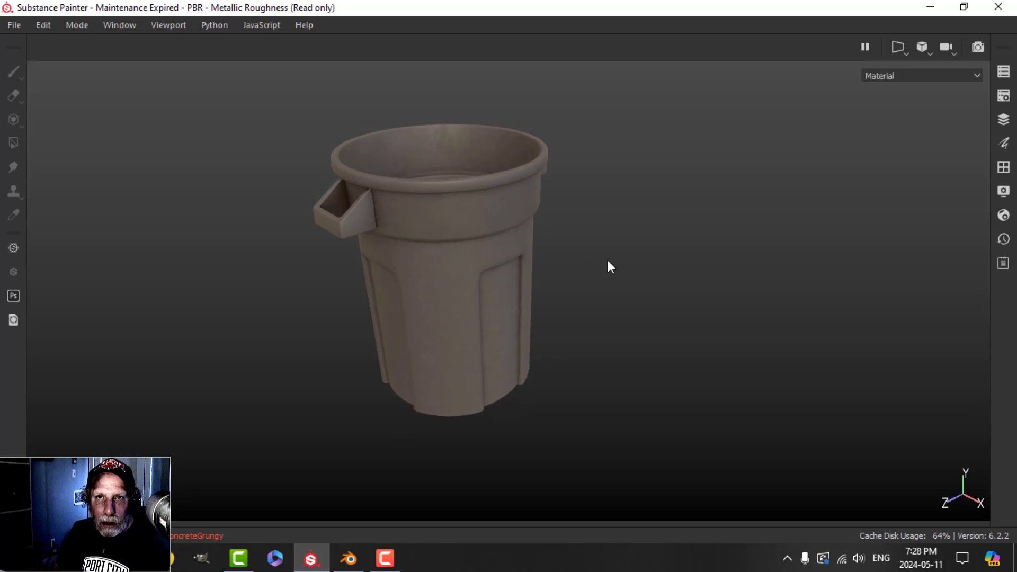